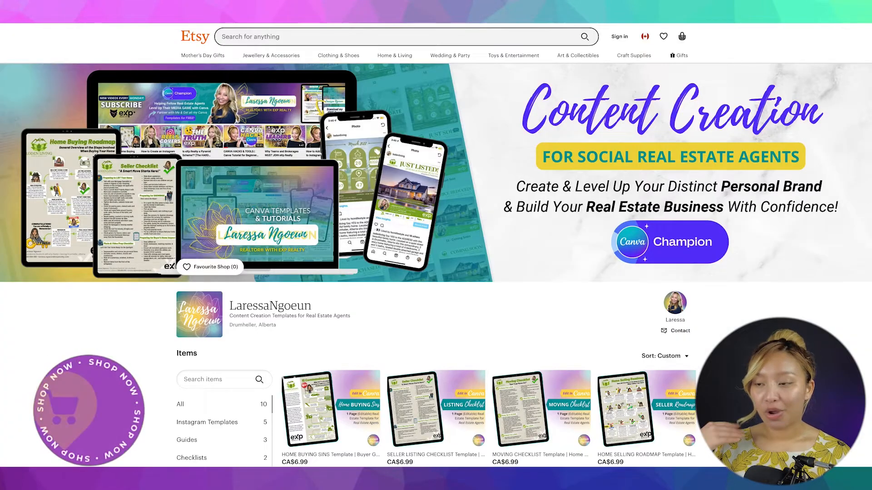
scroll(454, 230, down, 7)
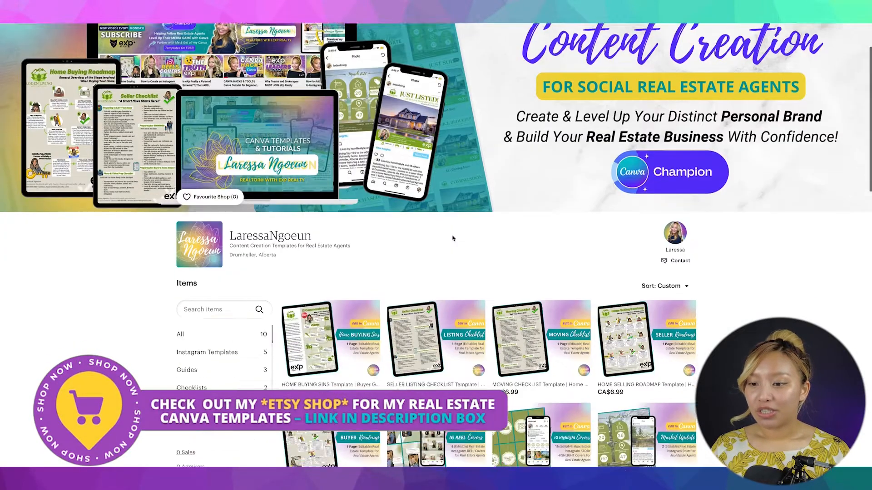
scroll(453, 239, up, 7)
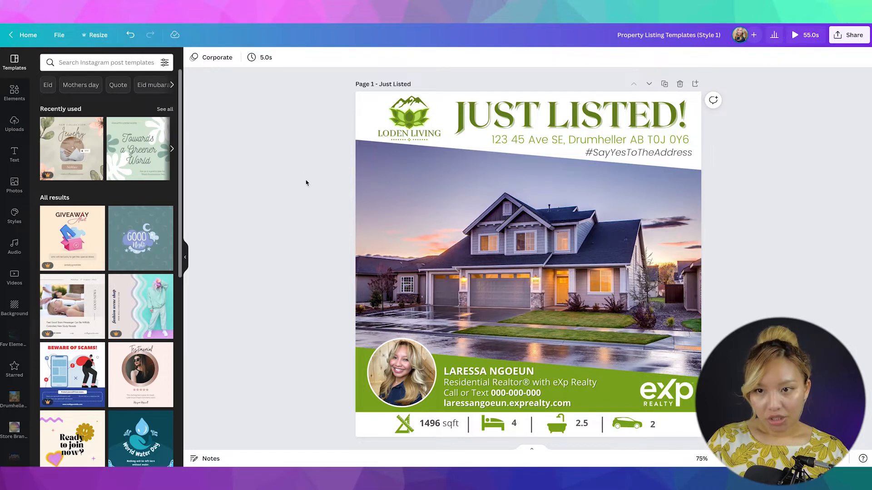
Apply the Fun combination animation to the whole Just Listed page
click(359, 116)
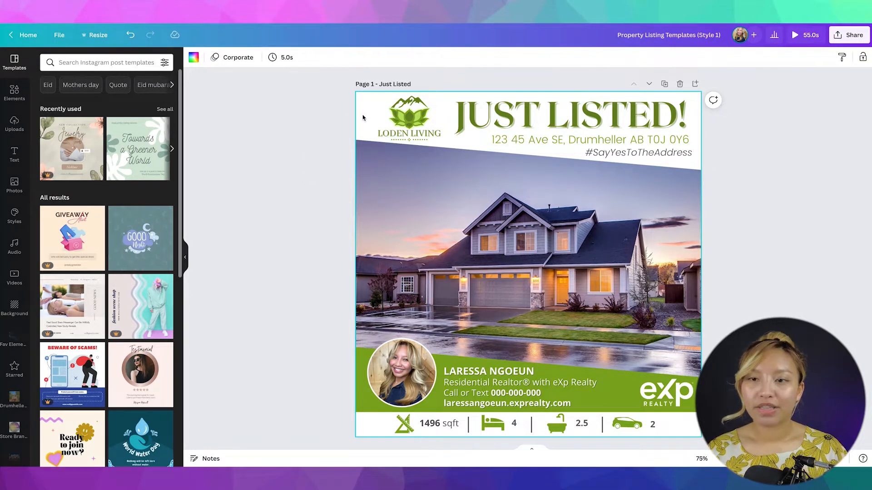
click(237, 58)
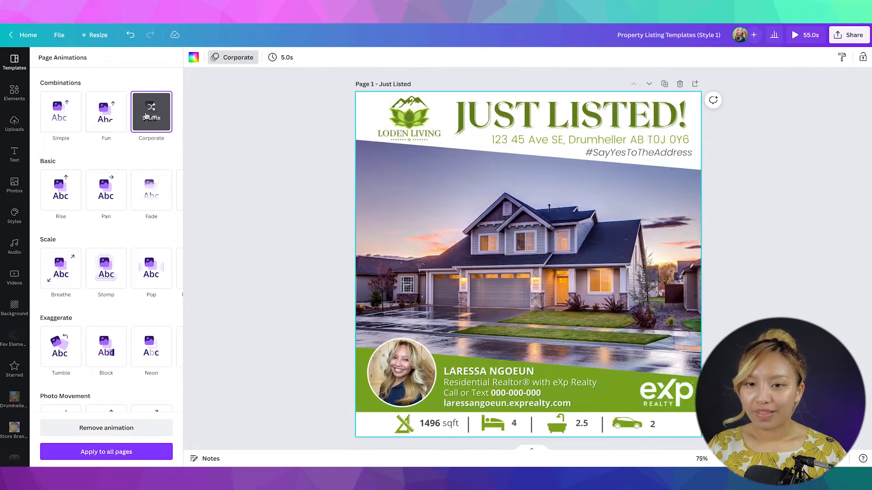
click(105, 119)
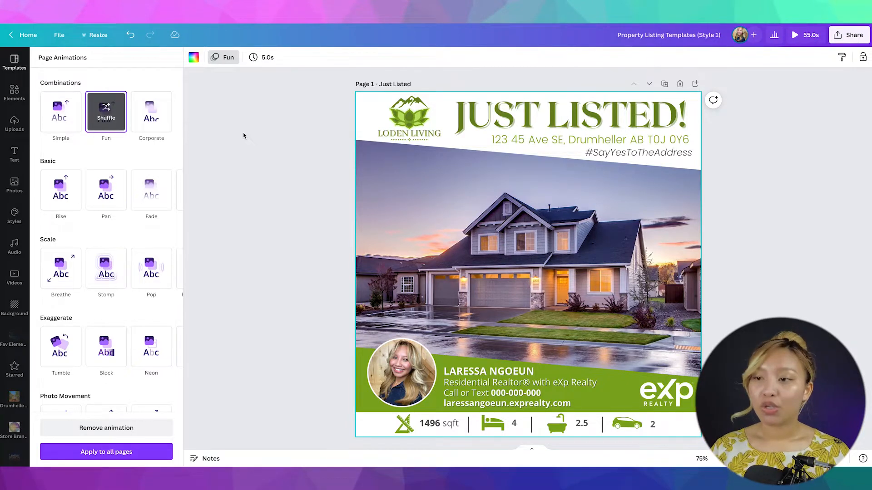
Apply the Block text animation to the "JUST LISTED!" heading and play the design's full-screen preview
click(568, 112)
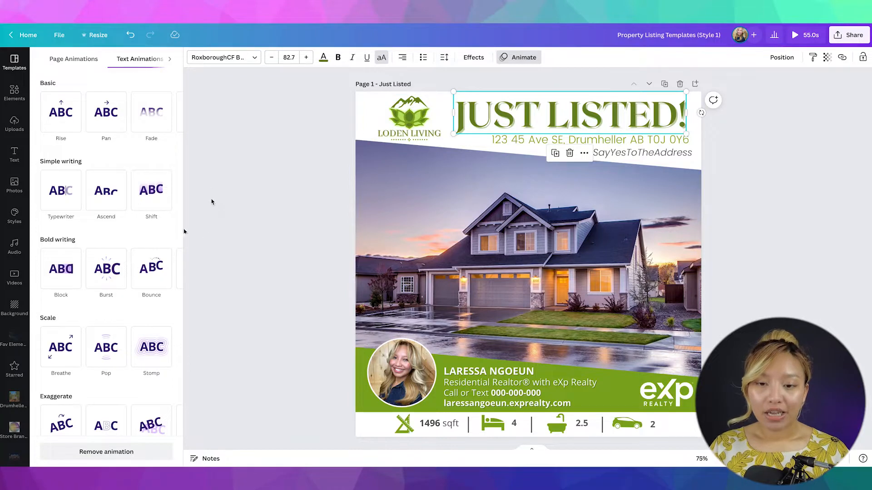
click(64, 271)
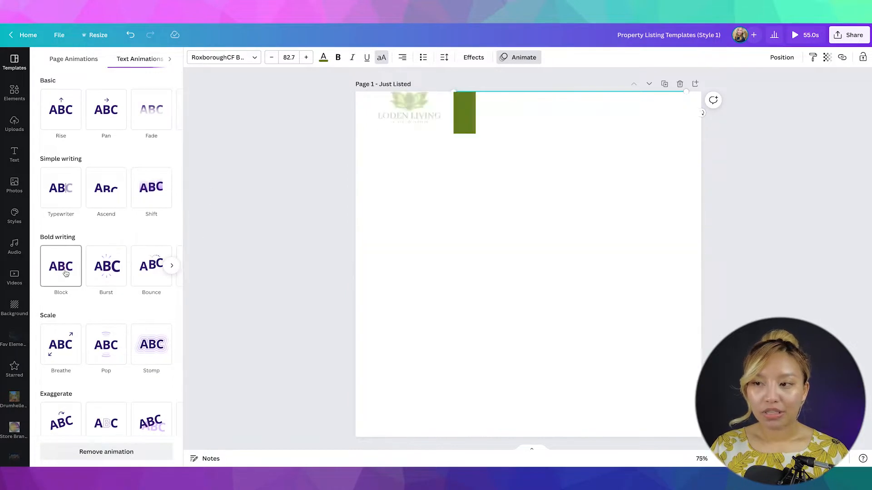
click(64, 271)
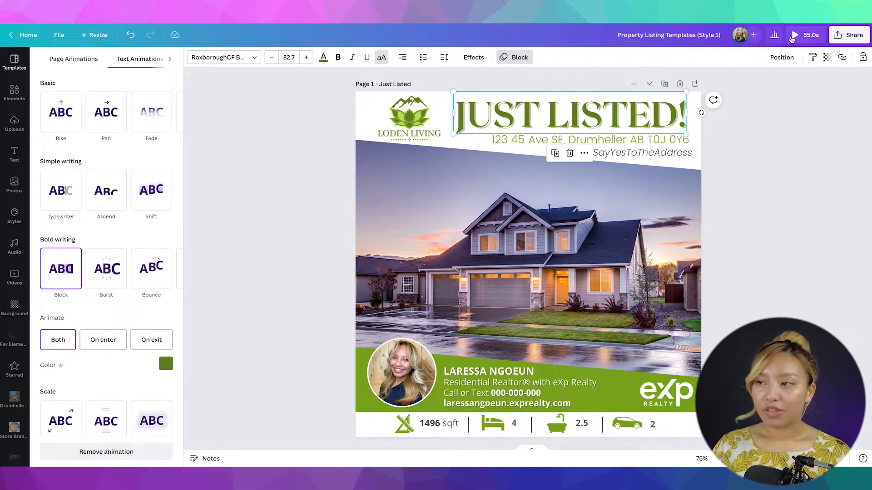
click(802, 36)
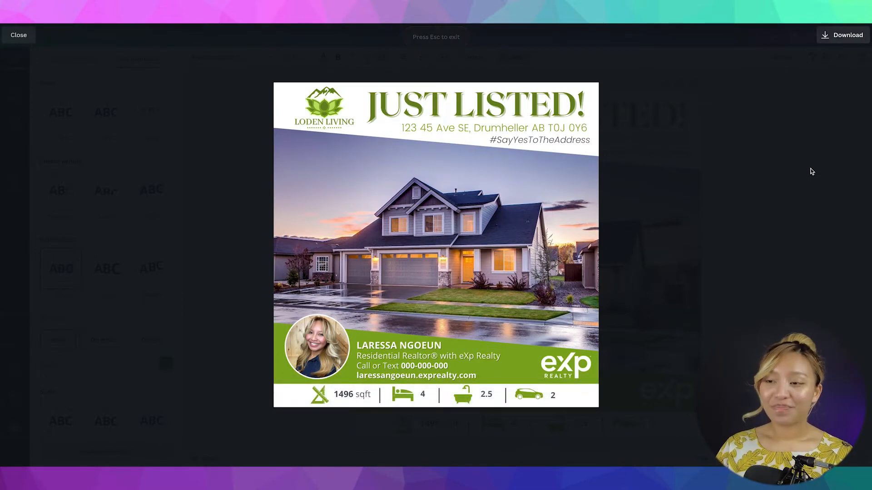
key(Escape)
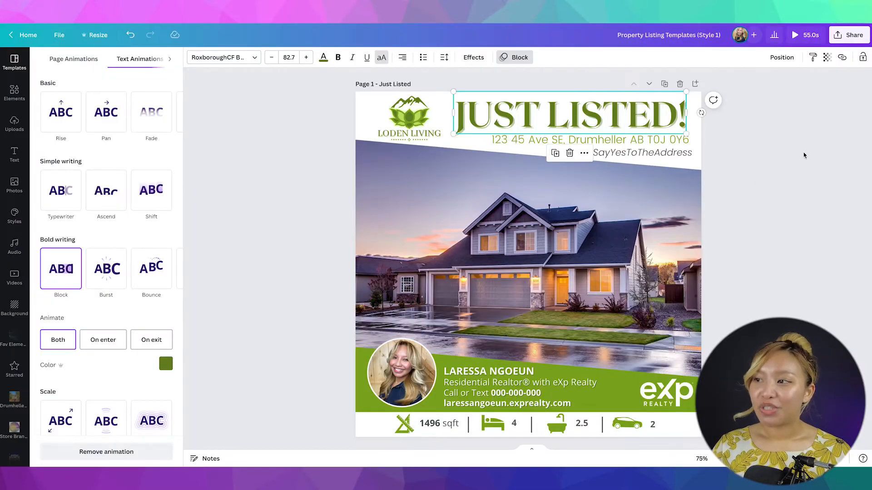
Set up the design's download as an MP4 Video and choose which pages to include
click(852, 36)
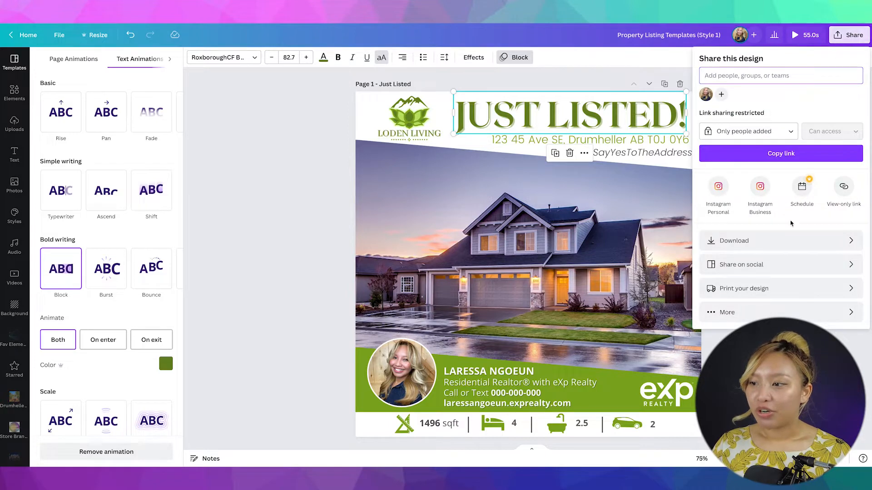
click(758, 240)
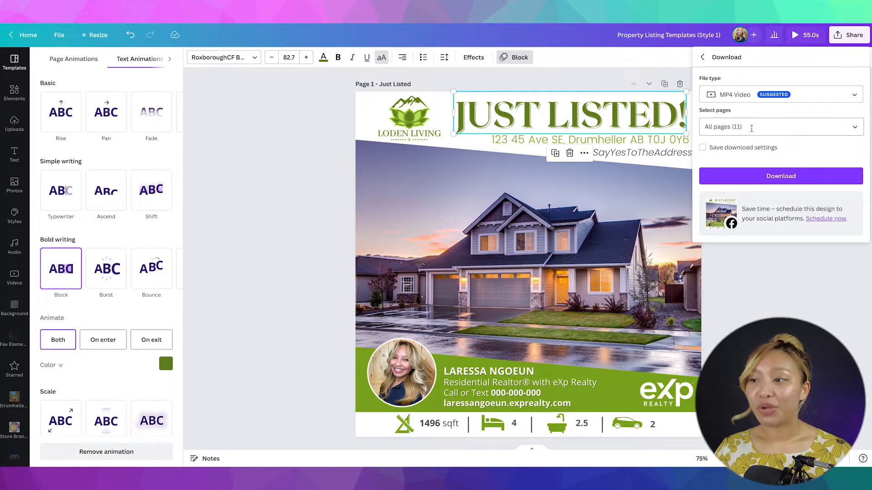
click(751, 128)
click(754, 152)
click(757, 176)
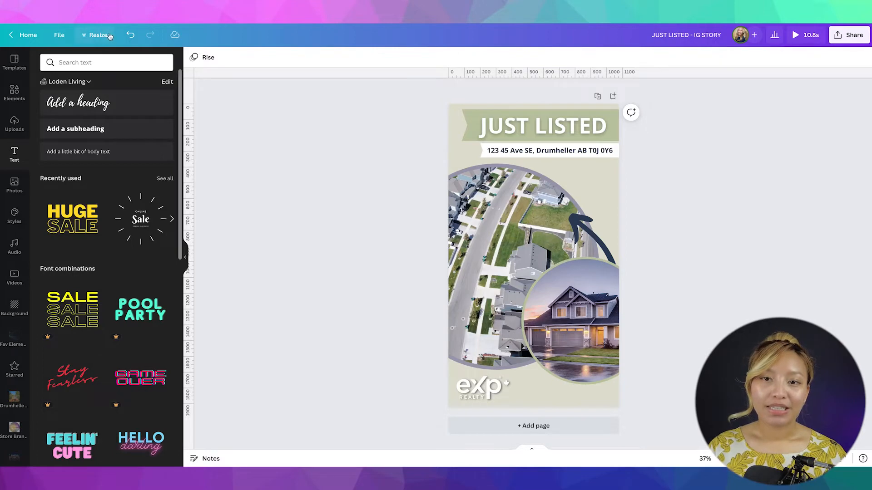
Check the resize options of the "JUST LISTED - IG STORY" design and play its full-screen preview
click(98, 35)
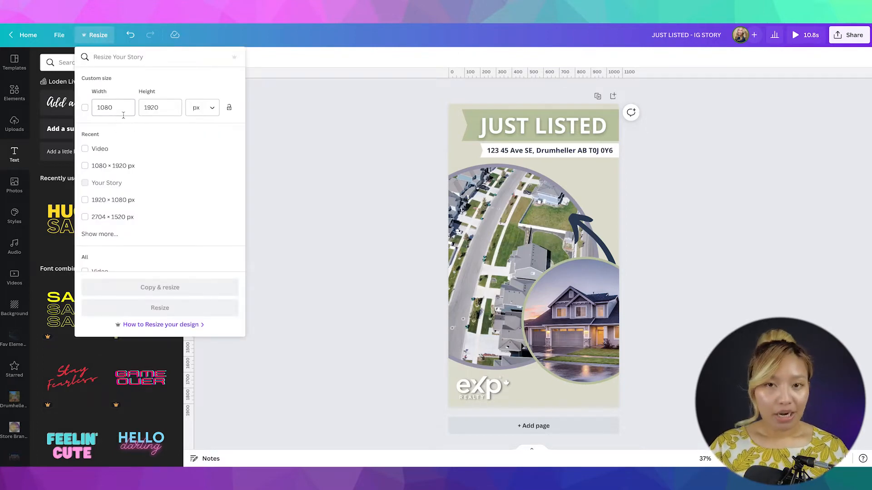
click(319, 166)
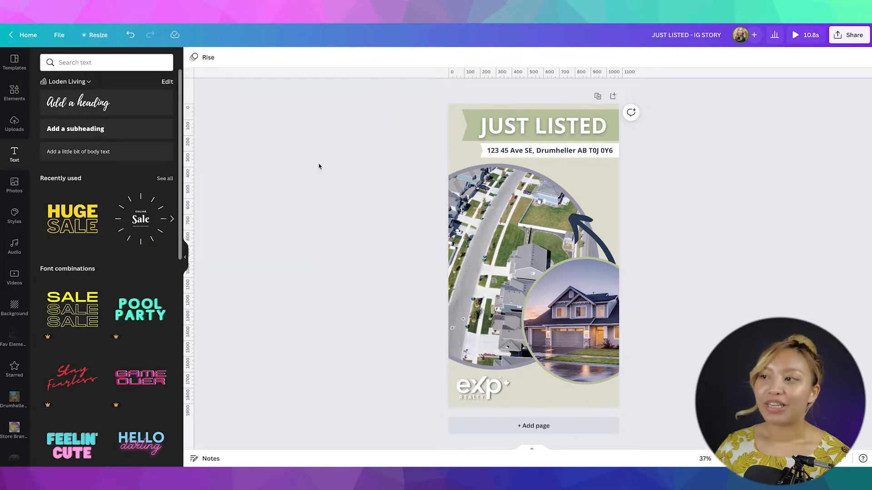
click(805, 35)
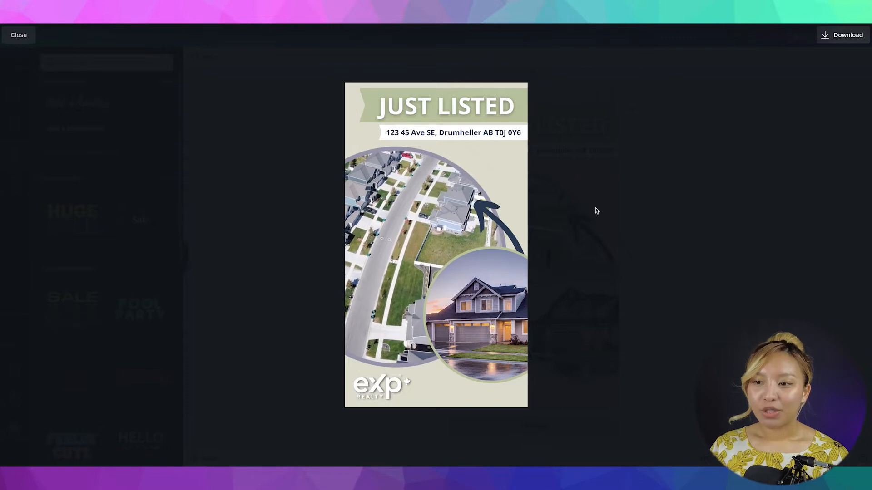
mouse_move(435, 221)
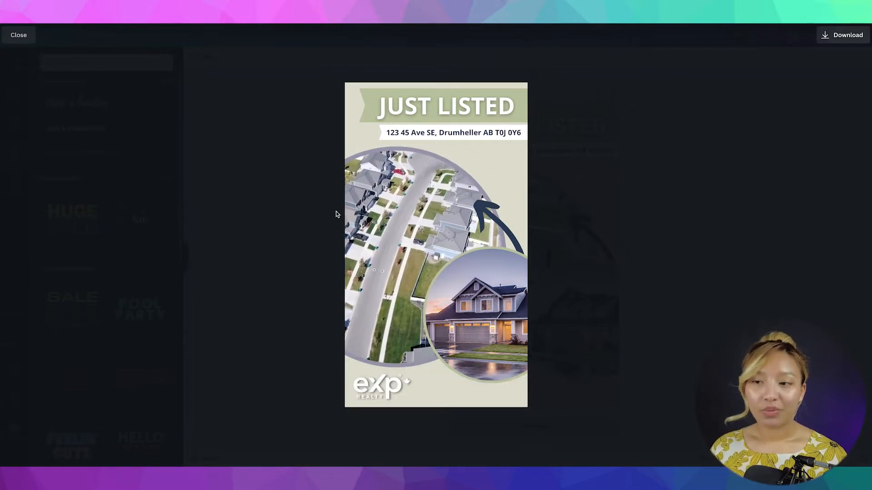
click(712, 252)
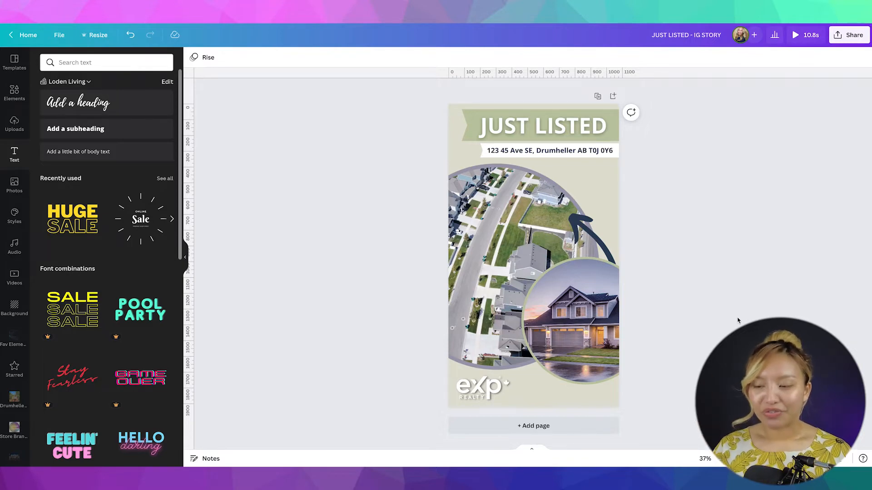
Add a second page to the story and insert a circular frame with a thin outline from the Frames collection
click(532, 425)
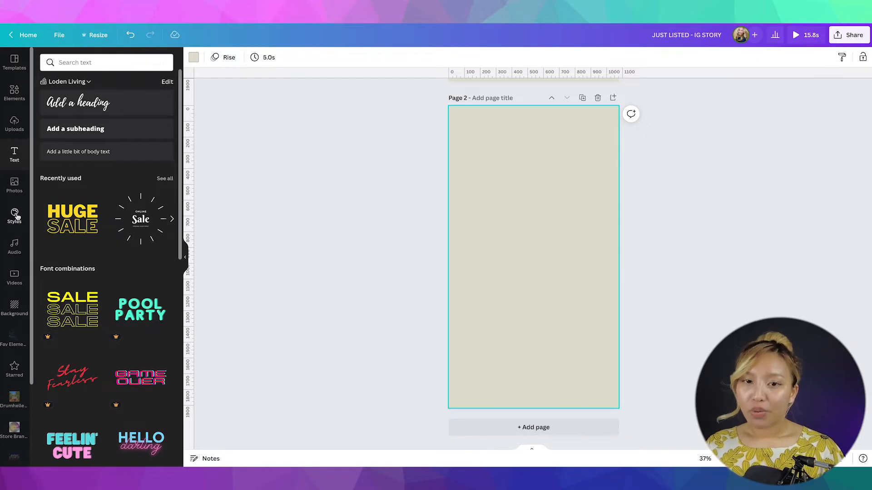
click(13, 94)
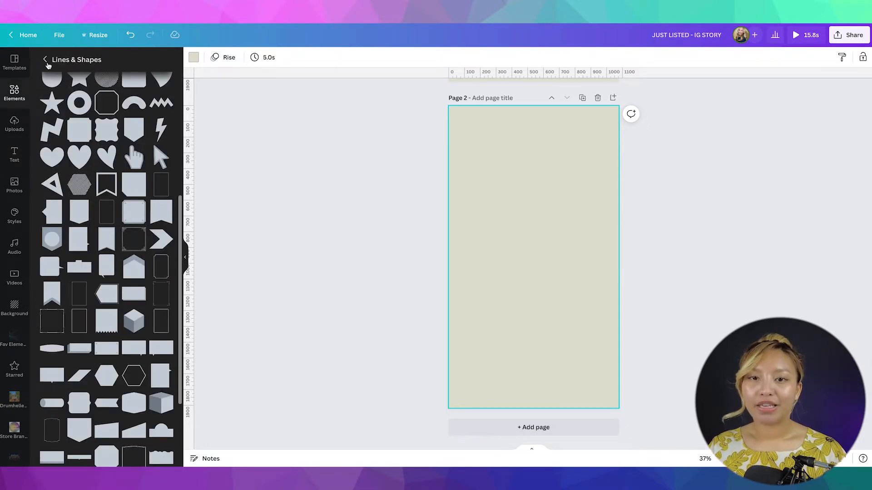
click(46, 61)
scroll(160, 339, down, 5)
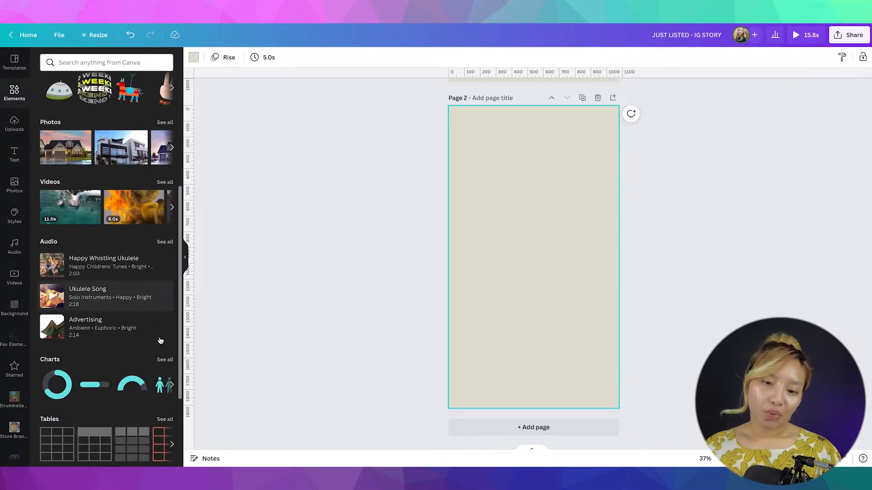
scroll(160, 341, down, 3)
click(165, 353)
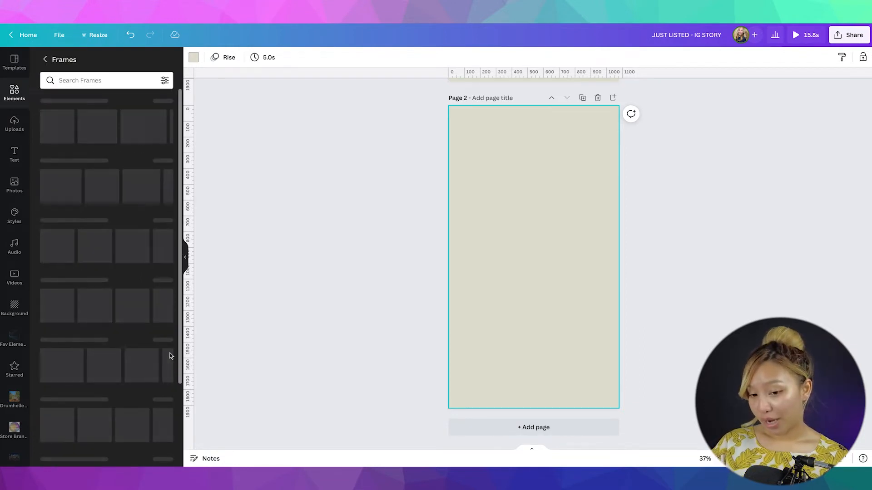
scroll(139, 345, down, 2)
scroll(139, 345, down, 15)
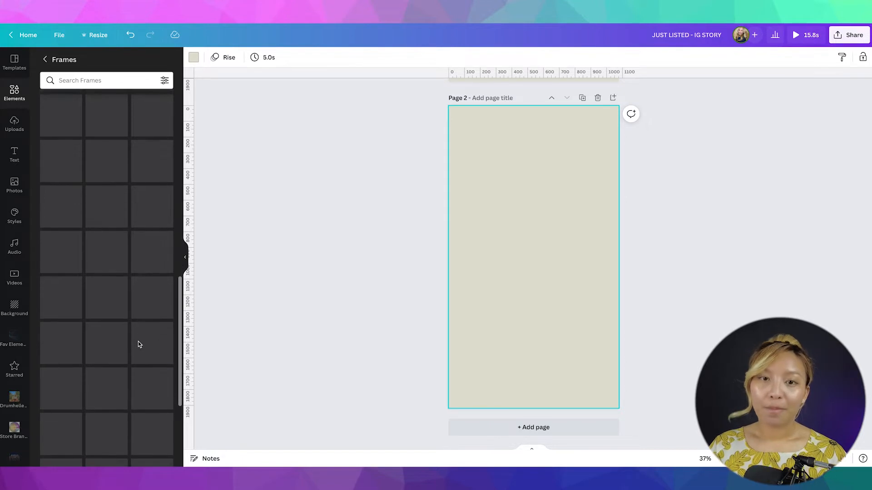
scroll(138, 342, down, 2)
scroll(138, 341, down, 5)
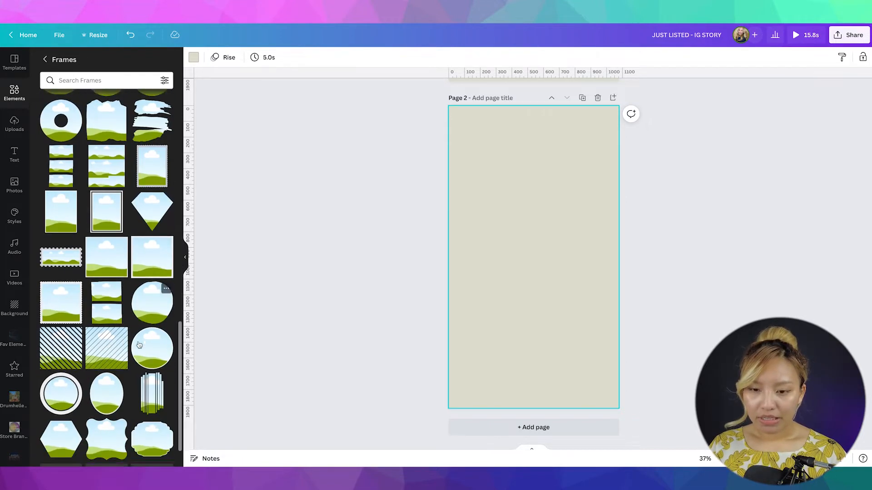
click(146, 318)
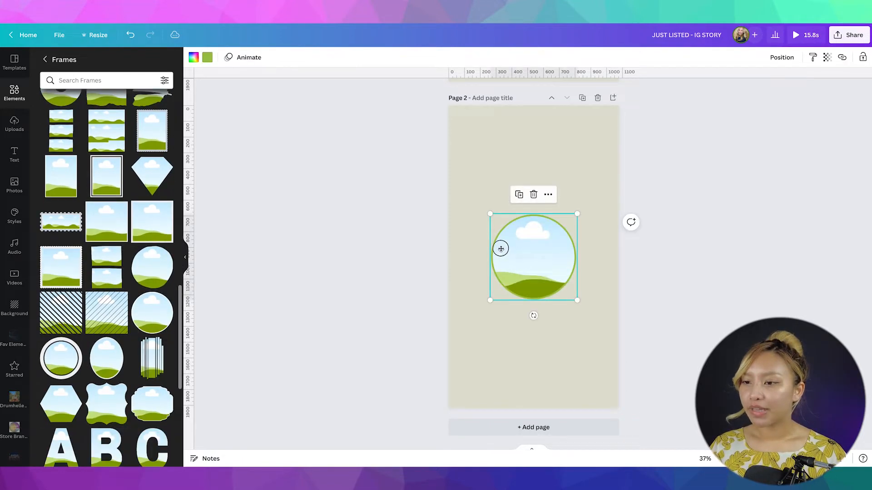
Enlarge the circular frame to roughly the page's width and position it running off the page's left edge
drag(501, 249, 443, 216)
drag(518, 268, 518, 239)
drag(570, 312, 580, 326)
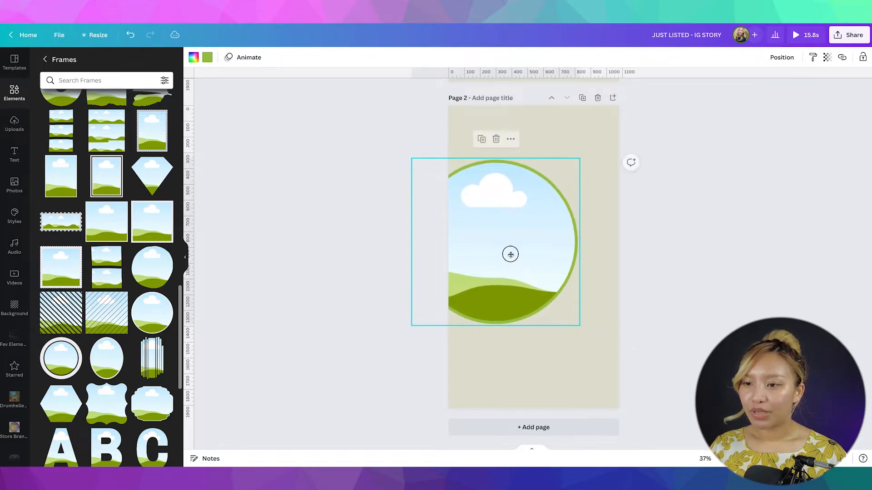
Duplicate the circular frame, shrink the copy to about 770 px, and place it overlapping the large circle's lower right, extending past the page's right edge
drag(510, 254, 598, 305)
key(ctrl+d)
drag(671, 383, 617, 348)
drag(580, 308, 595, 332)
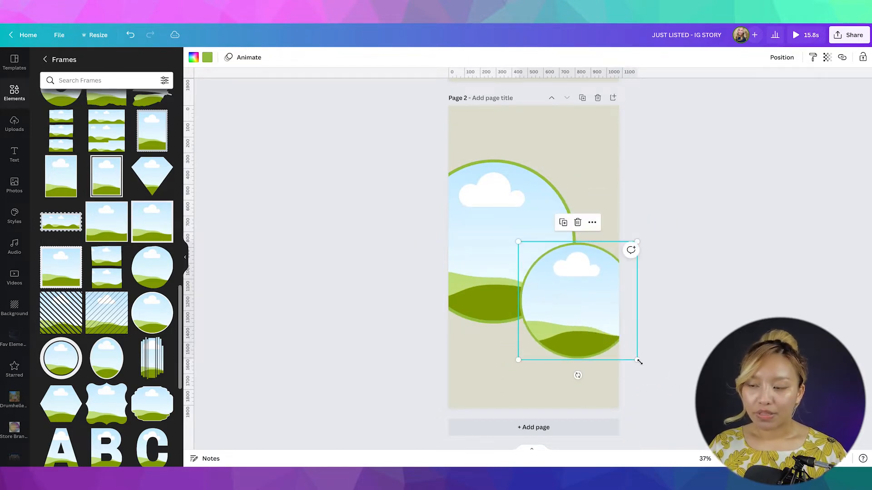
drag(638, 361, 636, 358)
drag(588, 313, 596, 313)
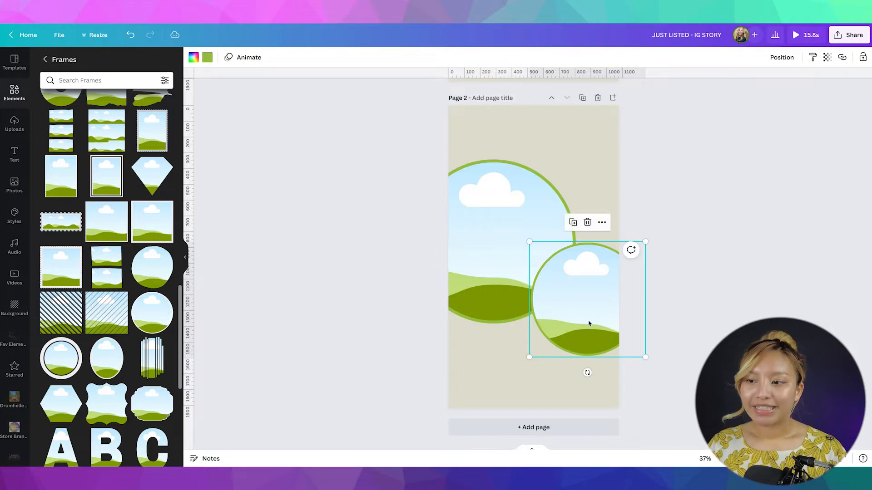
drag(531, 359, 523, 363)
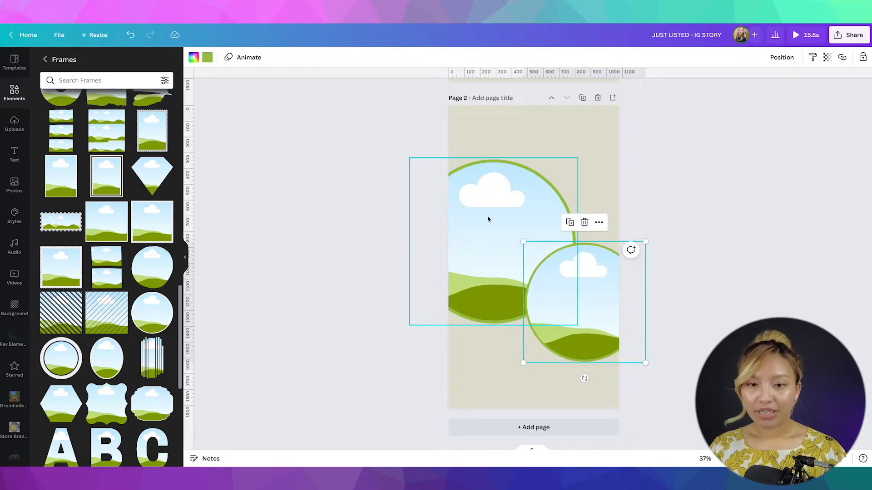
click(641, 241)
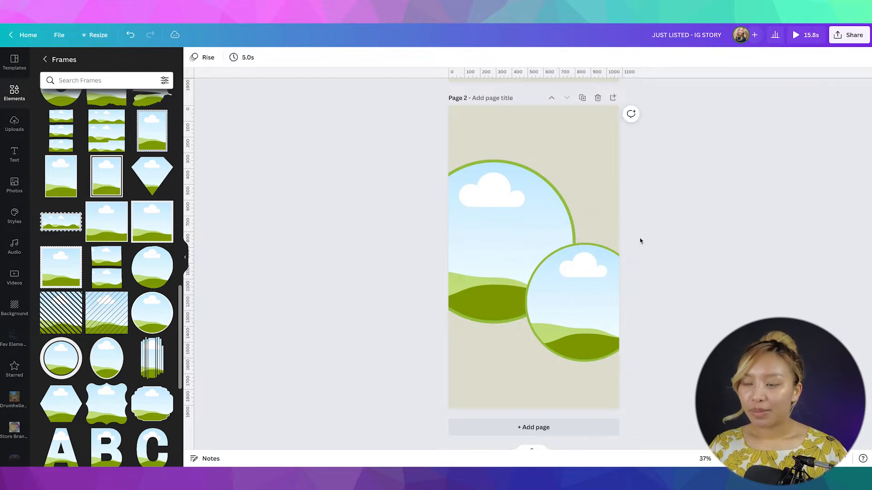
Insert a ribbon banner shape with a notched end from the Lines & Shapes collection onto page 2
scroll(641, 241, up, 1)
scroll(640, 241, up, 6)
scroll(640, 241, down, 2)
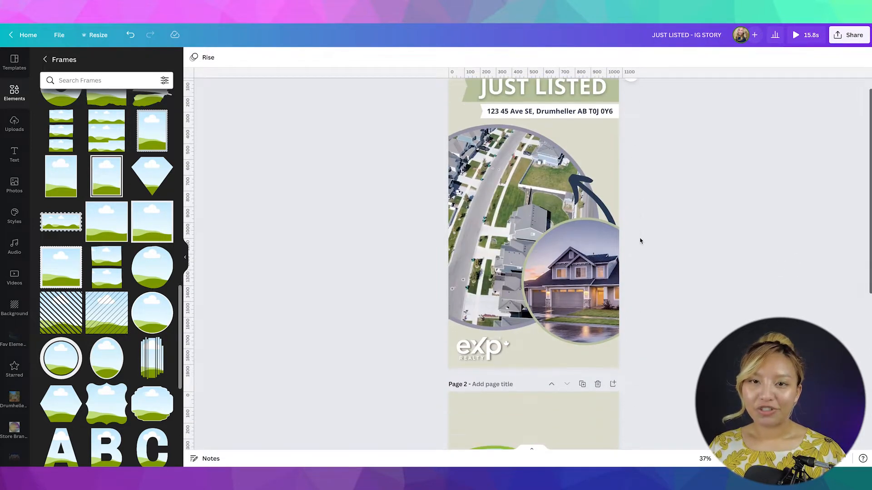
scroll(641, 241, down, 5)
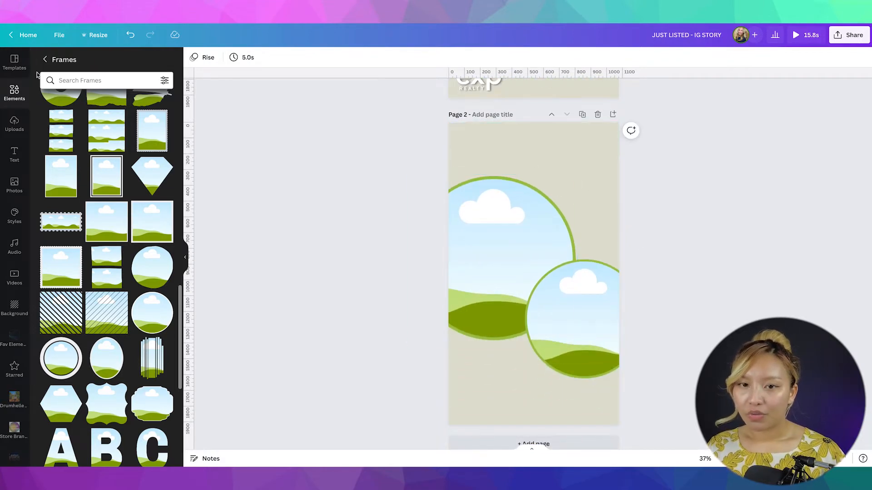
click(45, 60)
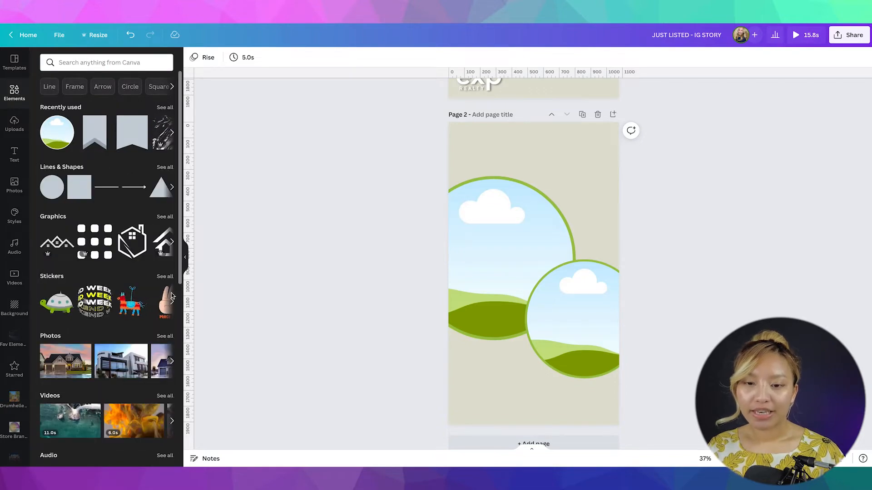
scroll(127, 306, down, 8)
scroll(127, 305, up, 10)
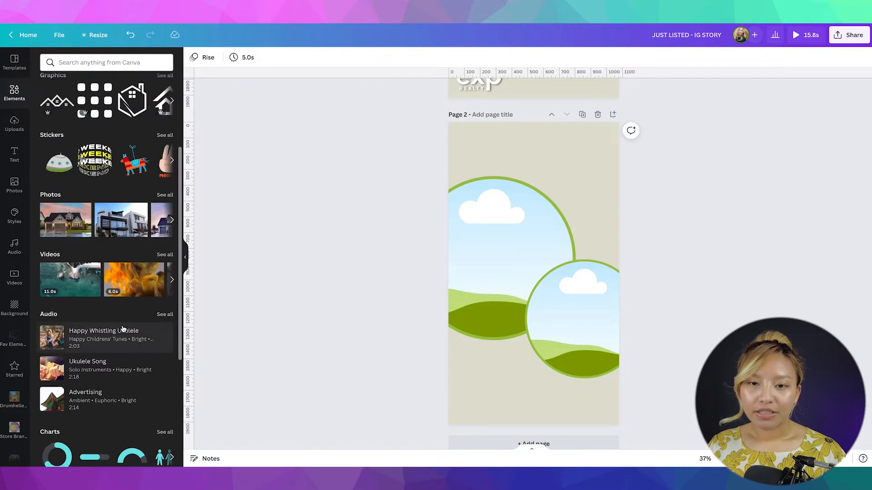
click(165, 167)
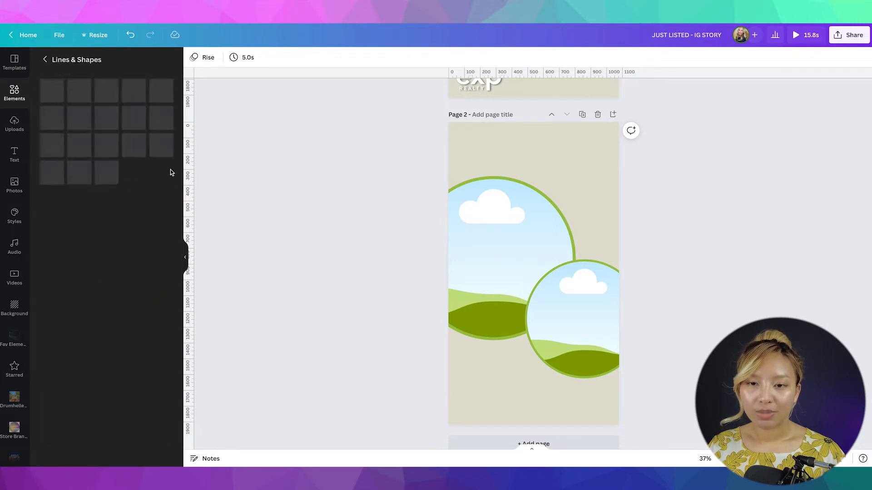
scroll(143, 275, down, 5)
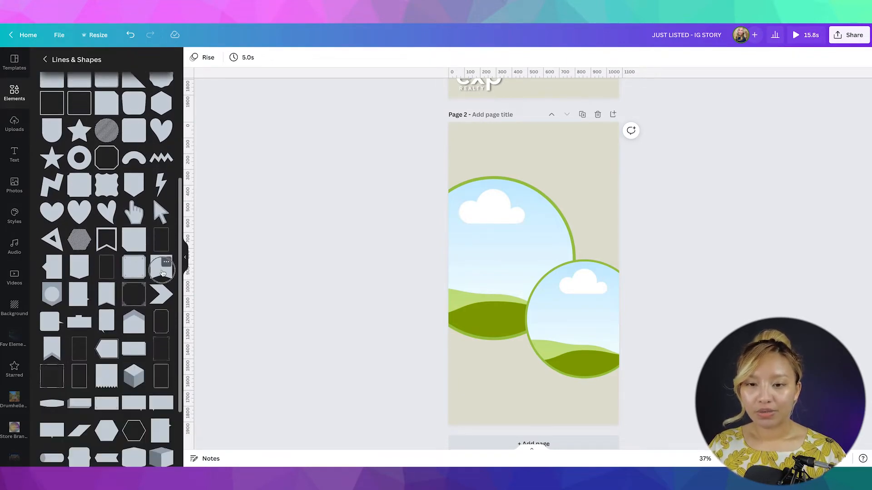
click(162, 271)
Rotate the banner horizontally and place it at about 820 px wide near page 2's top, against the right edge
drag(535, 337, 428, 274)
drag(541, 241, 565, 175)
drag(523, 217, 488, 149)
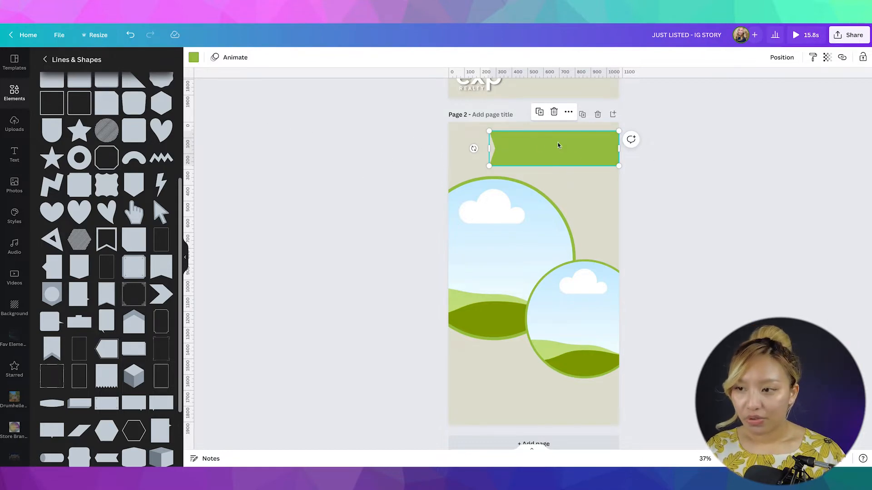
Duplicate the banner, place the smaller copy just beneath it against the page's right edge, and widen the upper banner slightly leftward
key(super+d)
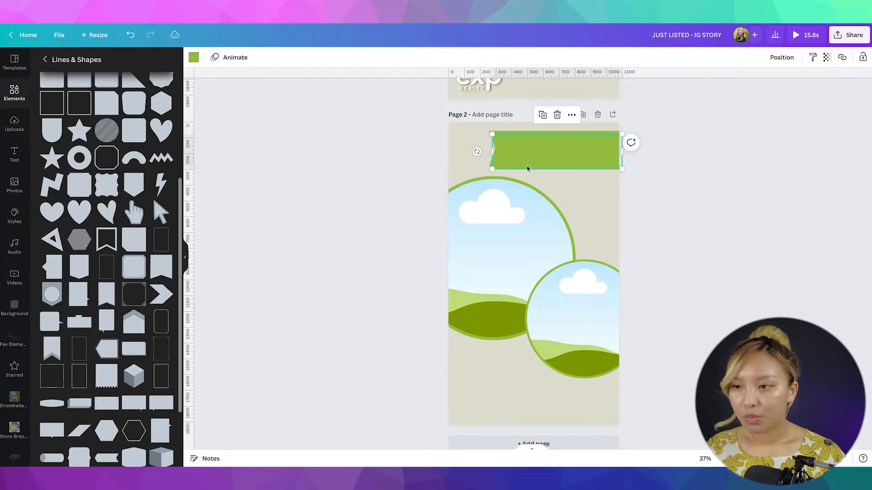
drag(541, 158, 505, 181)
click(492, 143)
drag(487, 148, 480, 150)
Move both circular frames together slightly down so the large circle clears the lower banner
click(483, 255)
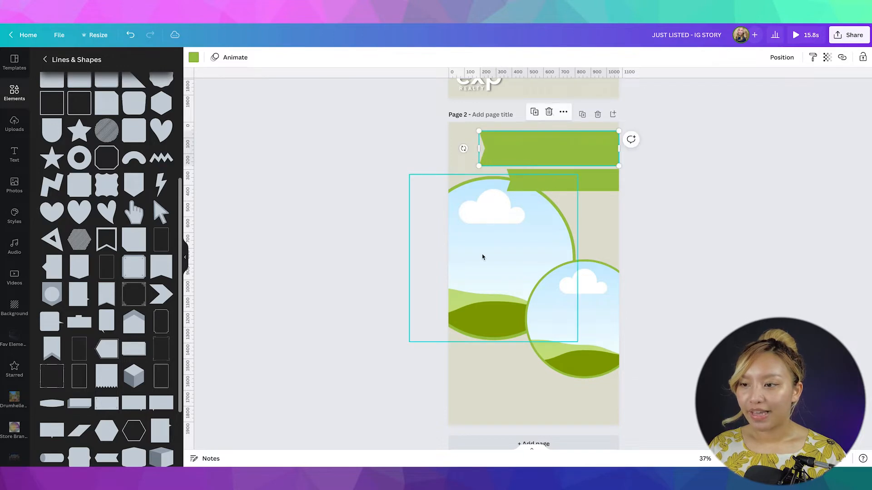
shift+click(591, 302)
drag(513, 266, 515, 285)
click(740, 298)
scroll(740, 298, down, 1)
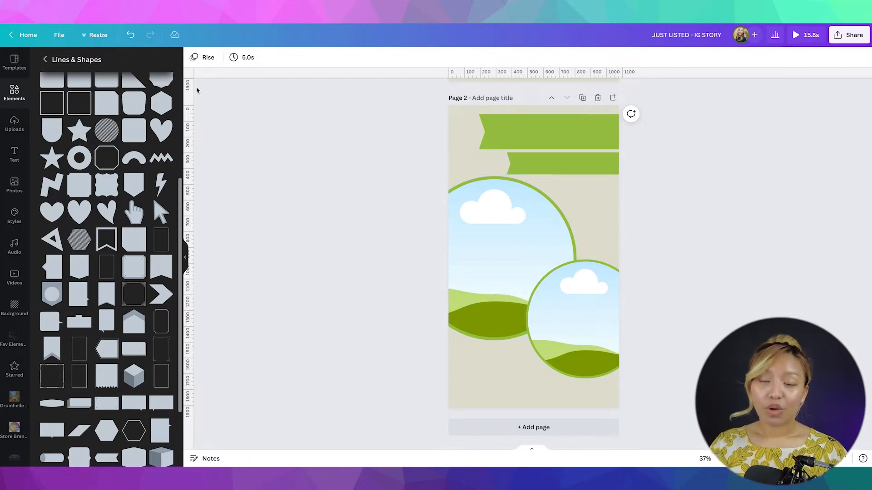
Change page 2's page animation to Pop
click(202, 57)
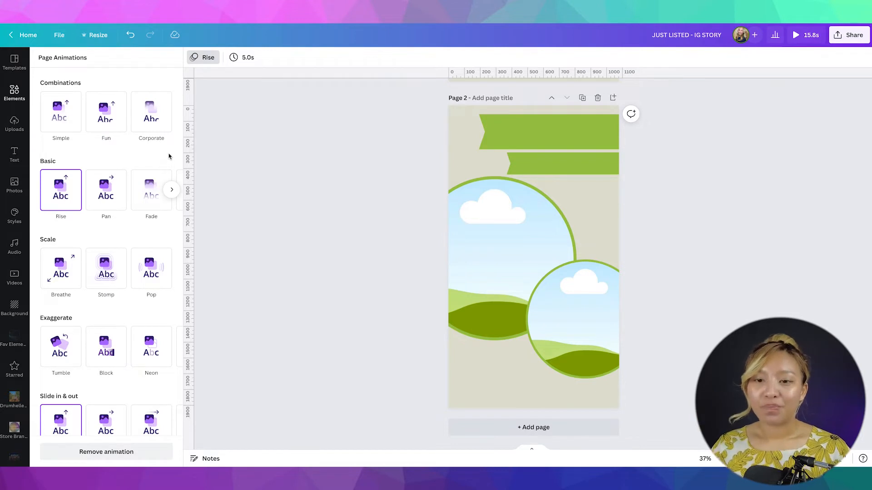
scroll(170, 155, down, 1)
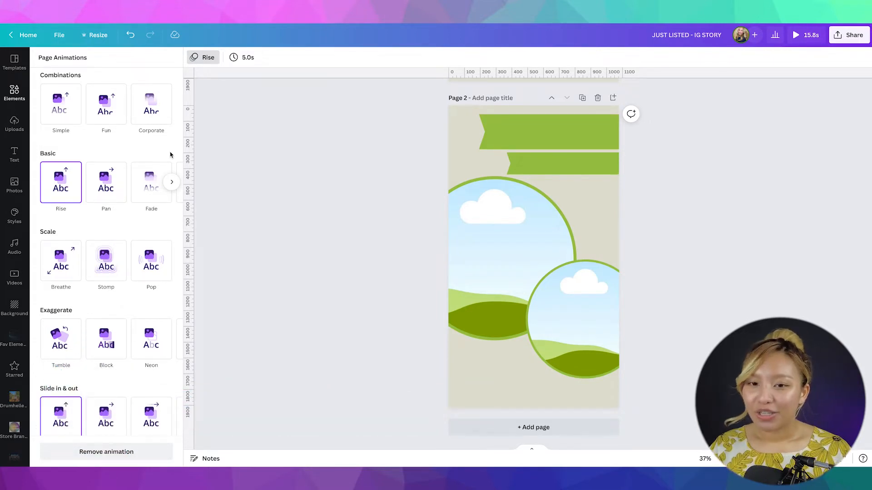
scroll(144, 142, down, 1)
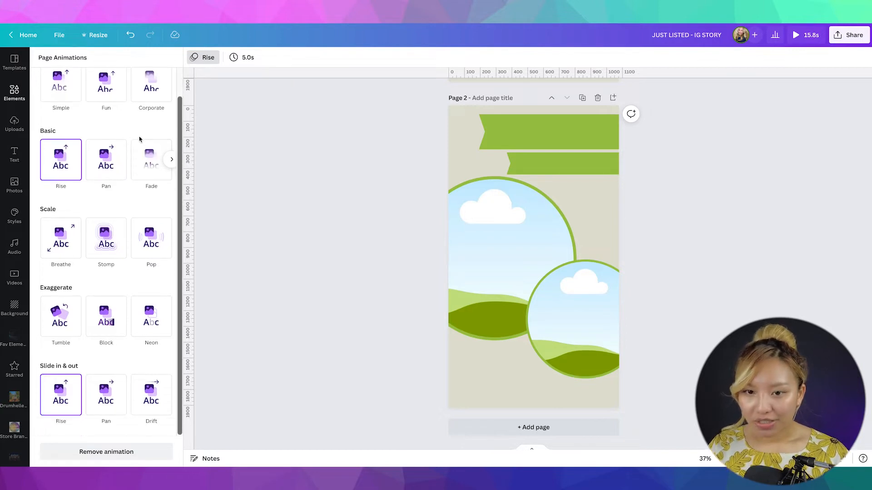
click(162, 245)
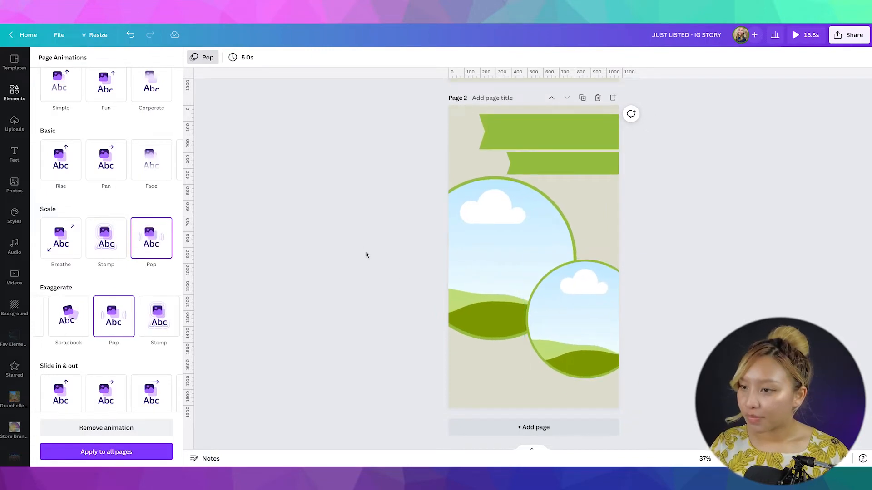
Check which text animation the JUST LISTED title on page 1 uses
scroll(513, 137, up, 5)
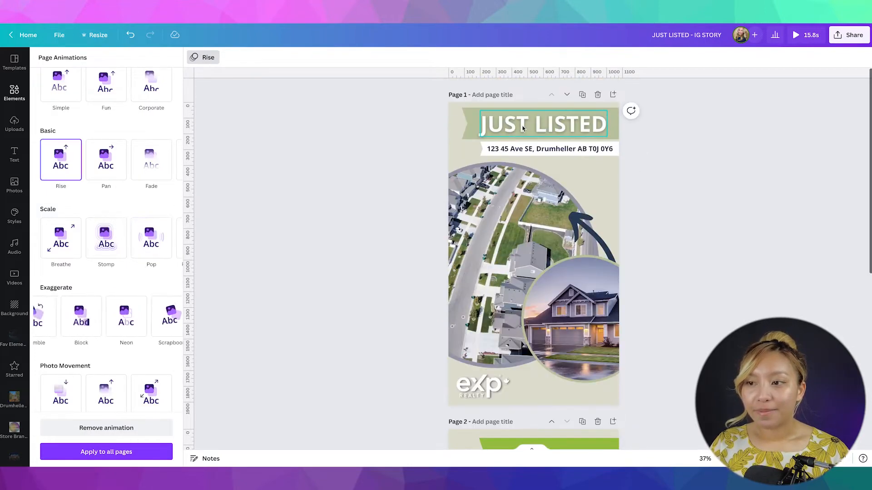
click(523, 127)
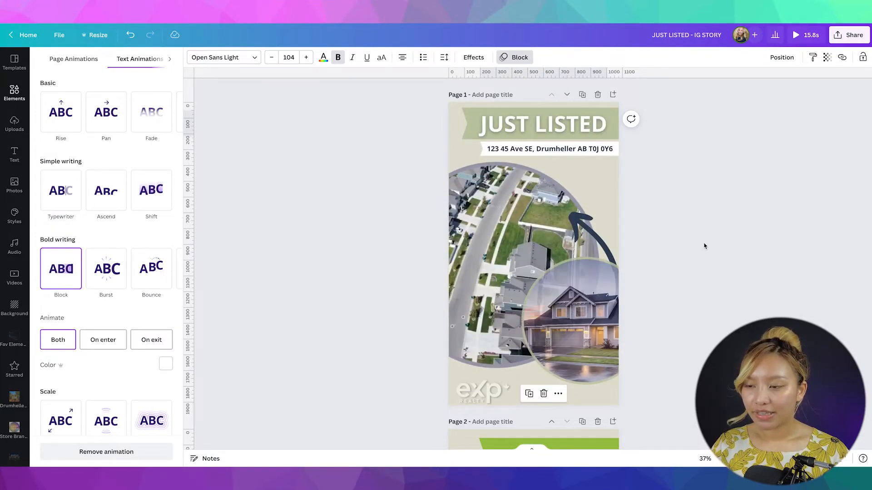
scroll(704, 246, down, 1)
scroll(584, 221, down, 6)
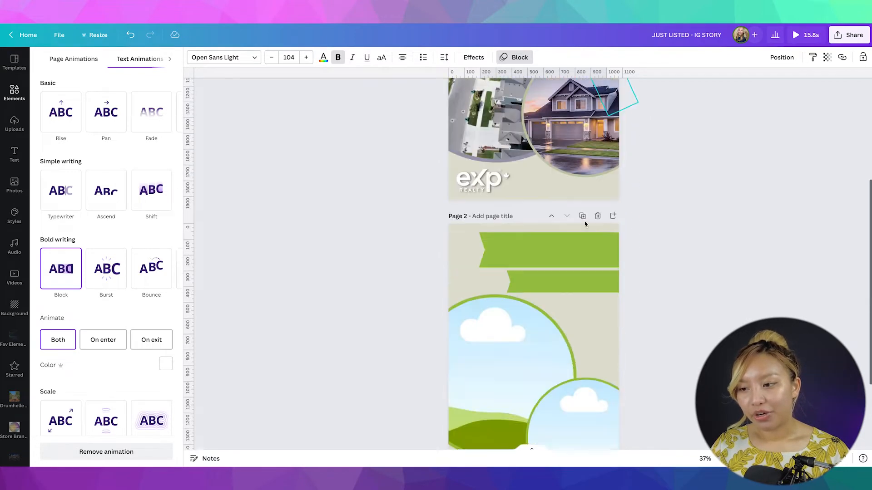
Search the elements for "arrow" and insert the white curved hand-drawn arrow on page 2
click(17, 91)
click(17, 91)
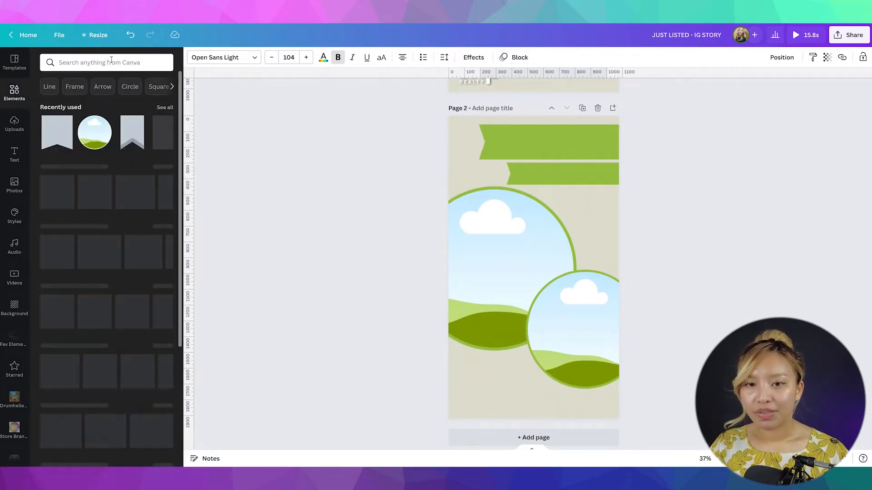
click(91, 62)
text(arrow)
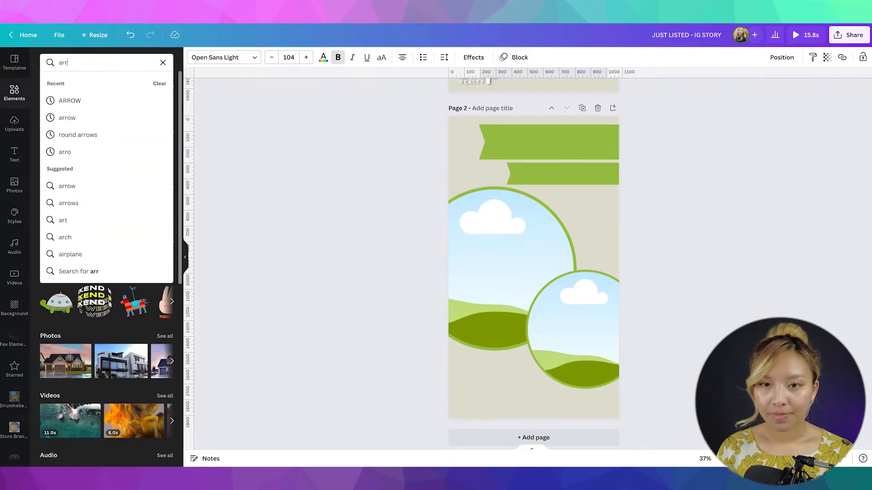
click(73, 100)
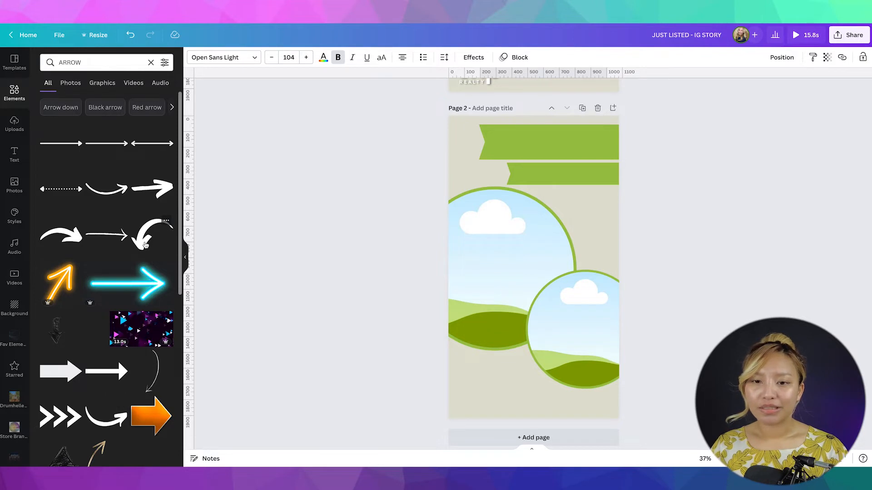
click(107, 189)
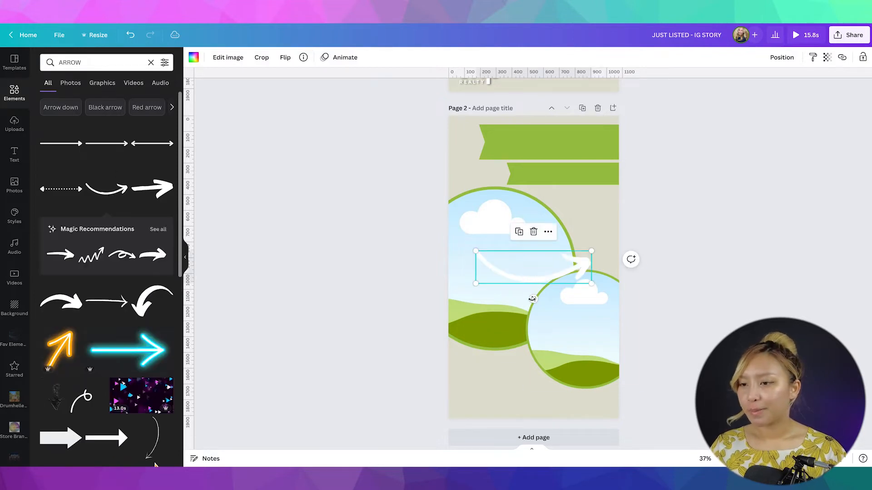
Rotate the arrow to point up at the large circle, recolor it dark navy, shrink it, and place it above the small circle
drag(534, 298, 576, 210)
drag(571, 252, 639, 243)
click(193, 57)
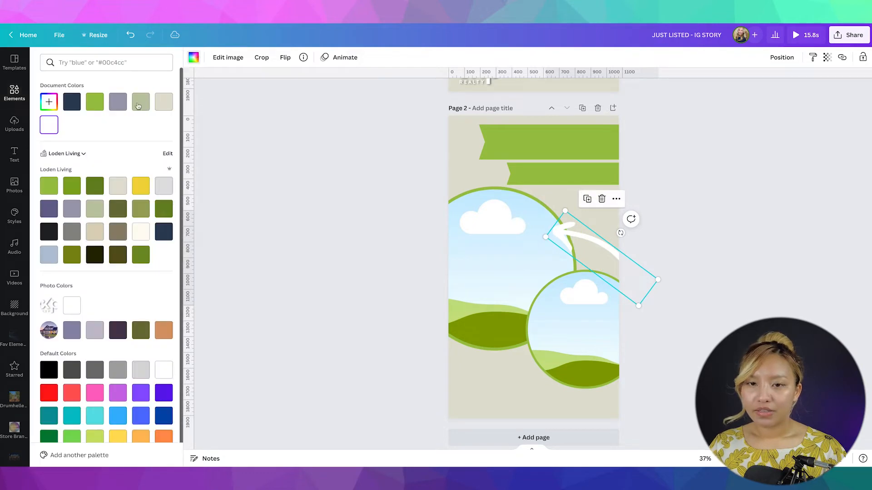
click(75, 105)
drag(639, 305, 619, 282)
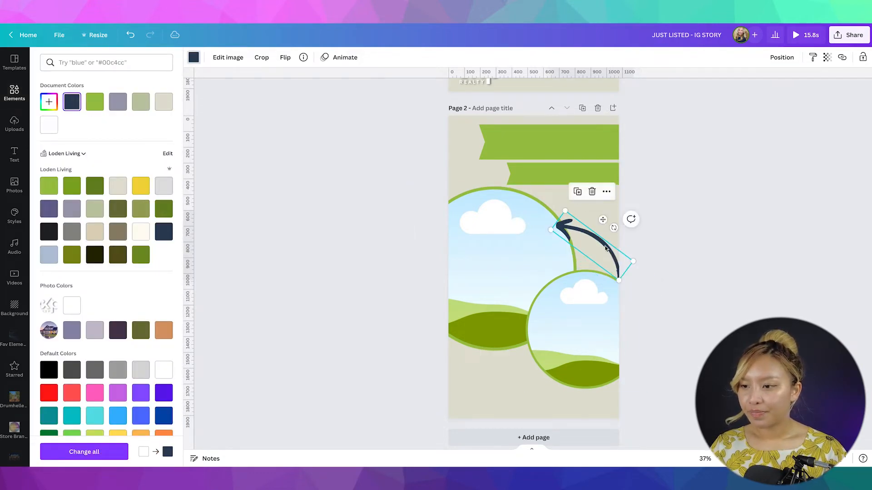
drag(605, 247, 627, 265)
Bring the smaller circular frame forward so it covers the tail of the arrow
click(571, 323)
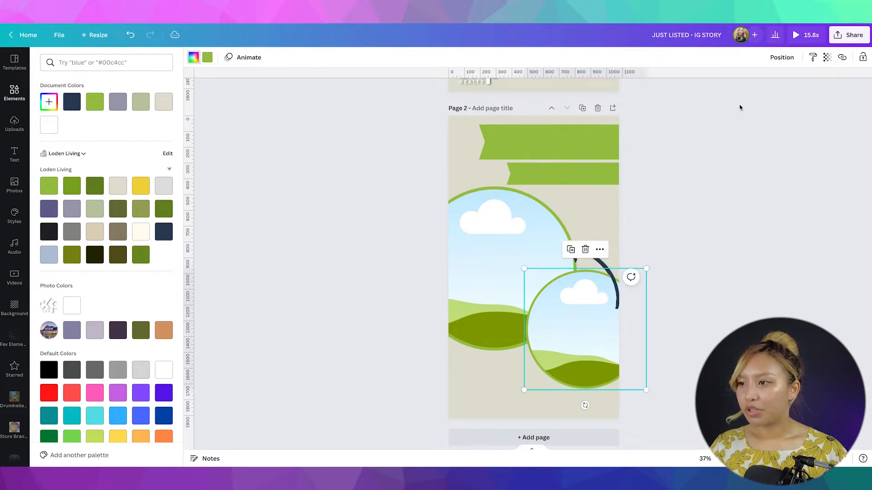
click(782, 57)
click(685, 84)
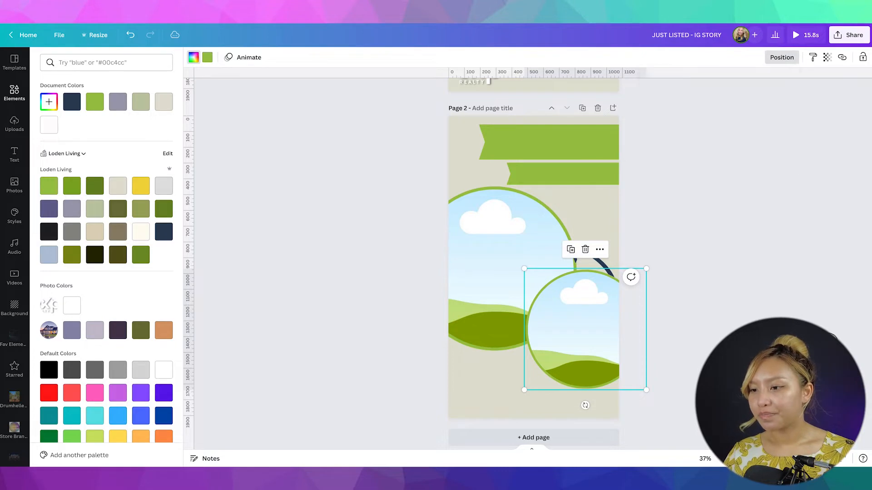
key(Escape)
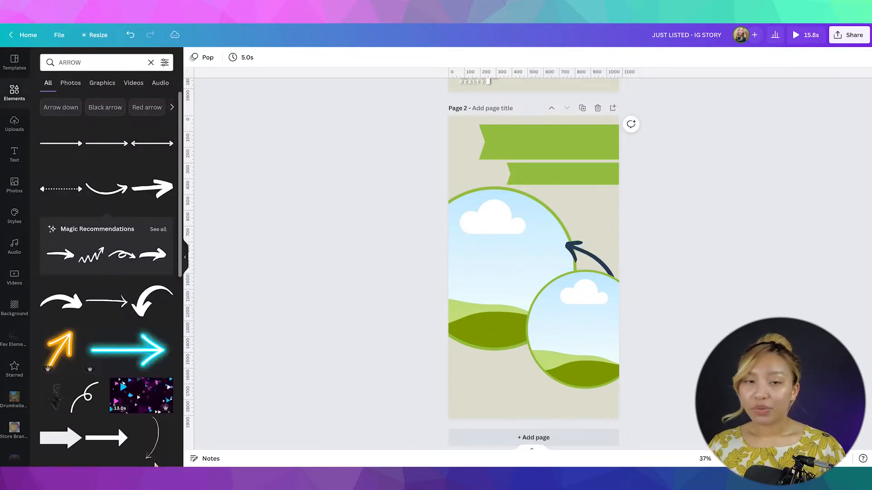
Review the rebuilt elements on page 2 against page 1 and play the design's preview
scroll(534, 264, up, 3)
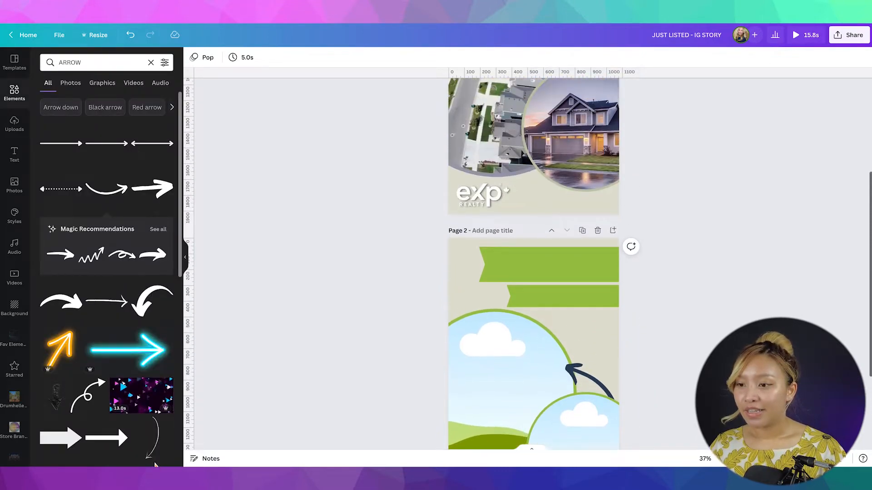
scroll(534, 263, down, 3)
drag(763, 383, 425, 118)
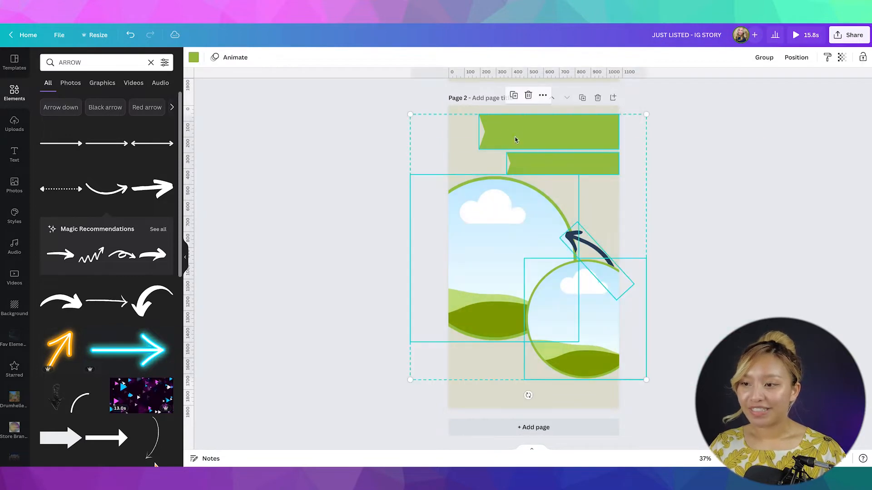
click(739, 165)
scroll(738, 183, up, 5)
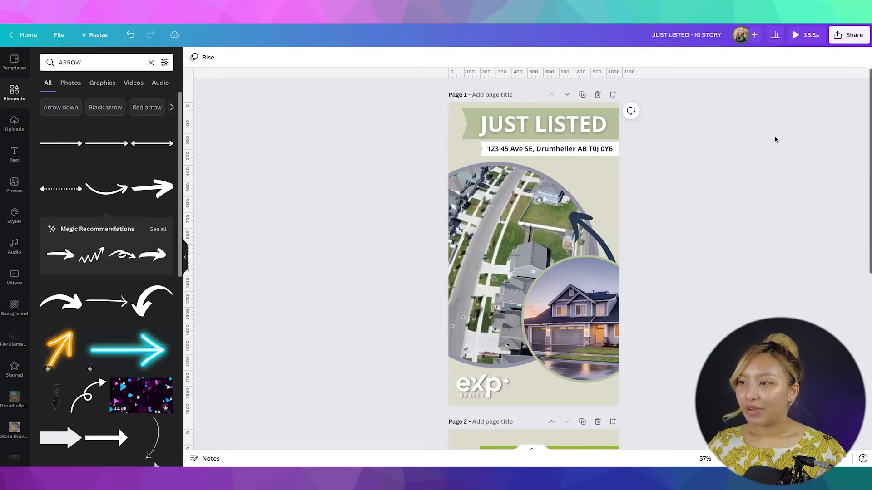
click(797, 35)
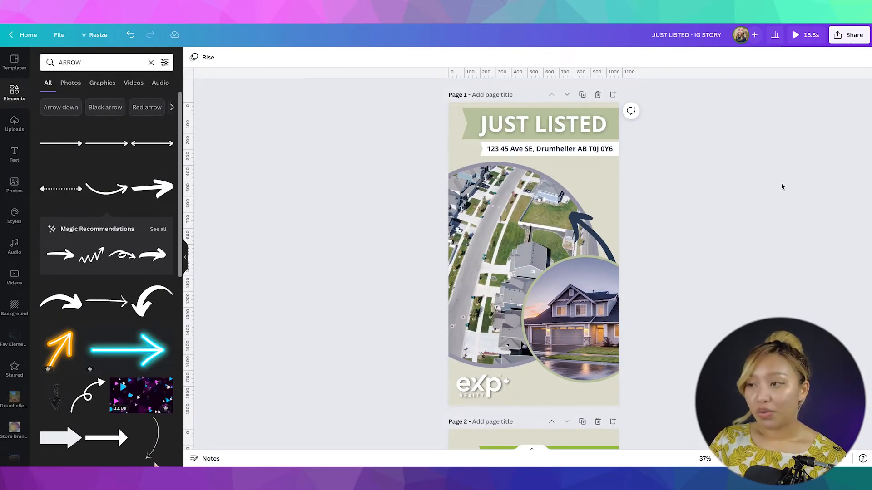
Set up the design's download as an MP4 Video containing only page 1
click(849, 35)
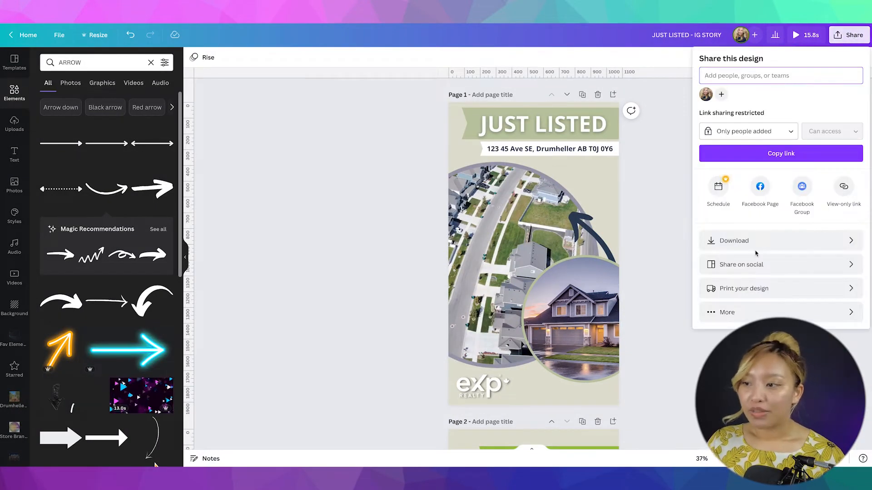
click(756, 245)
click(753, 127)
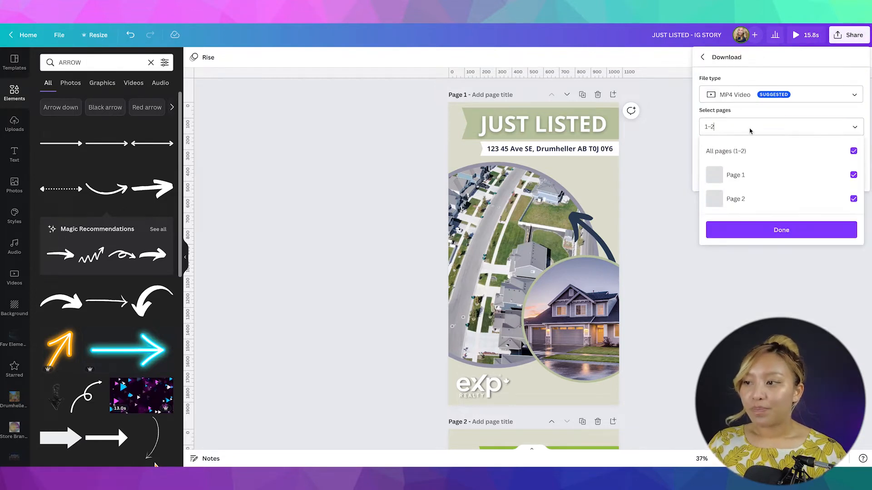
click(756, 184)
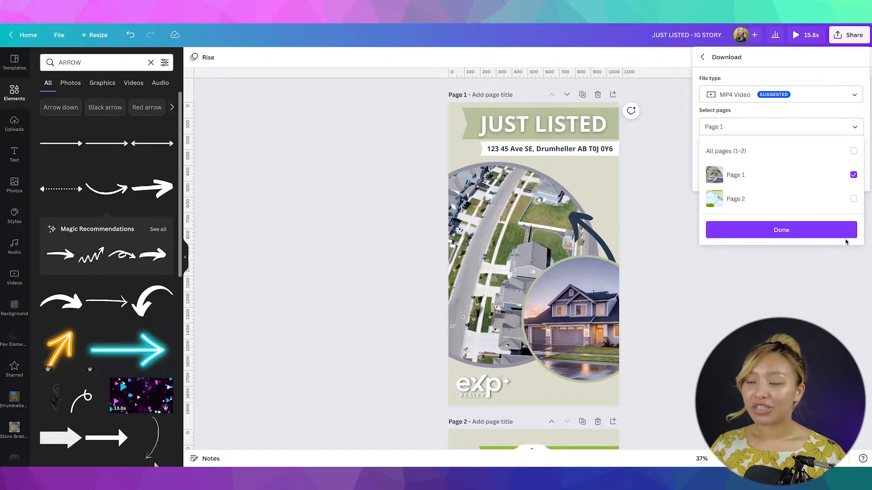
click(830, 234)
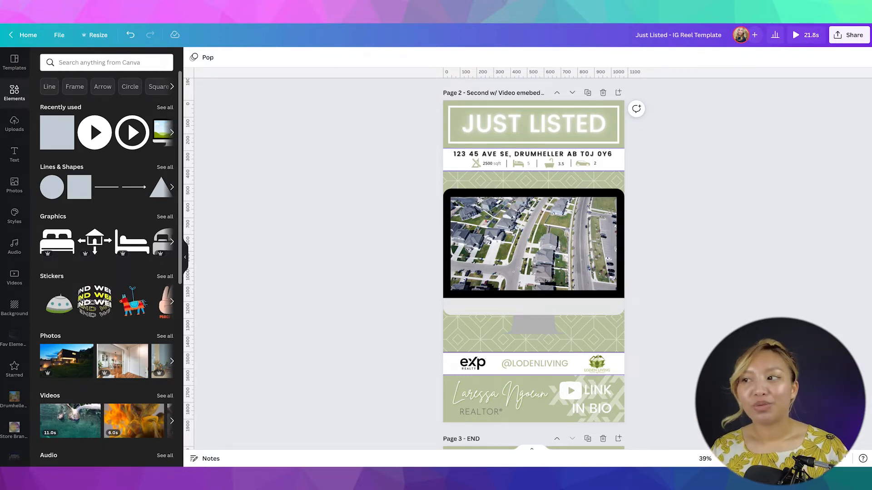
Play the full-screen preview of the "Just Listed - IG Reel Template" design
scroll(818, 188, up, 10)
click(799, 37)
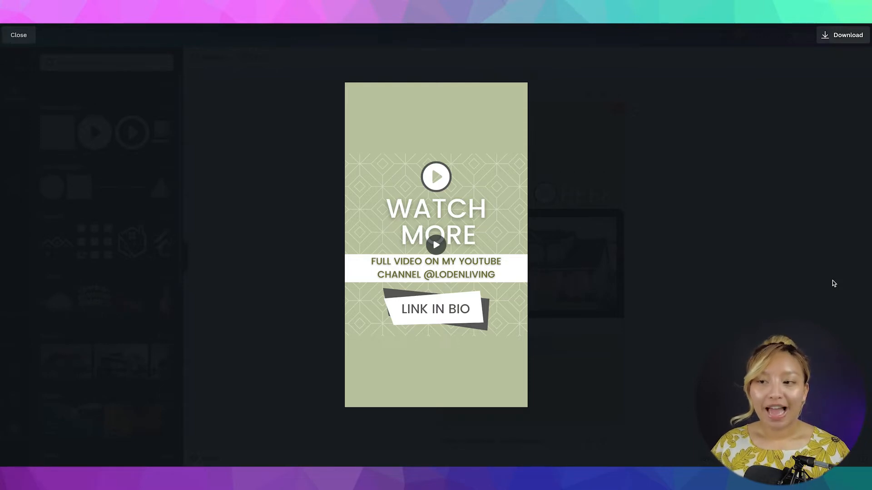
Close the preview, add three blank pages after the END page, and open page 4 for editing
click(801, 281)
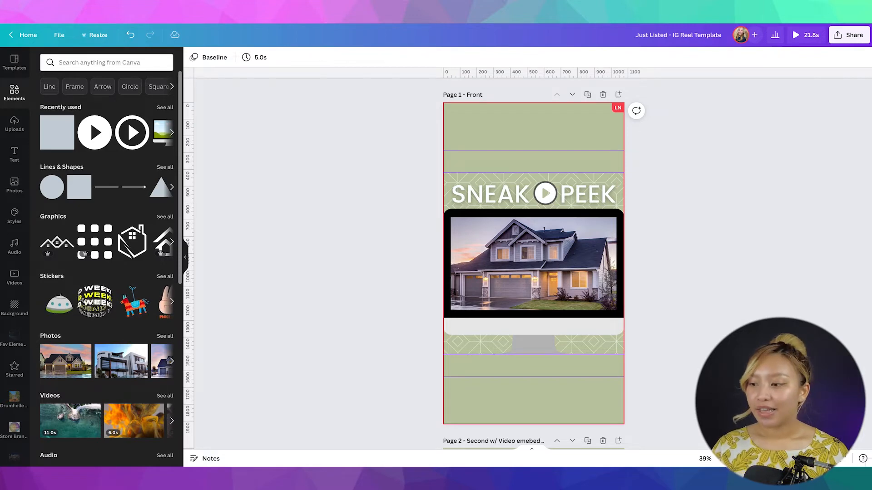
click(801, 459)
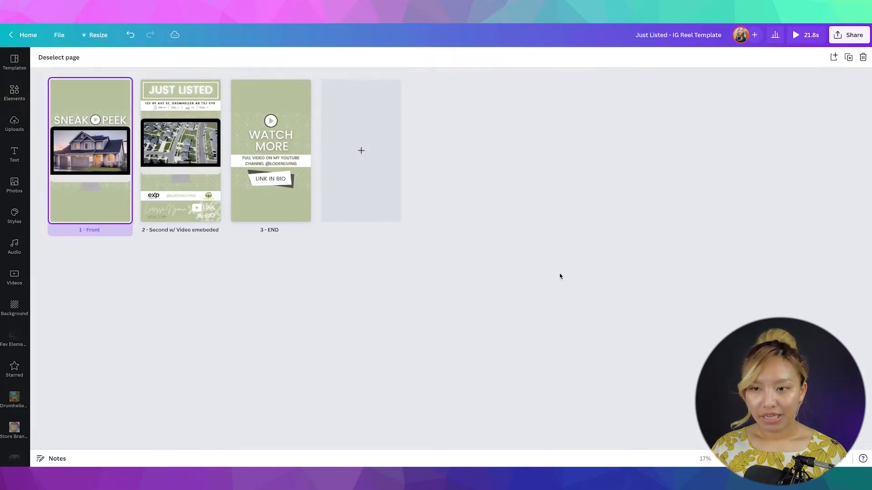
click(392, 178)
click(439, 168)
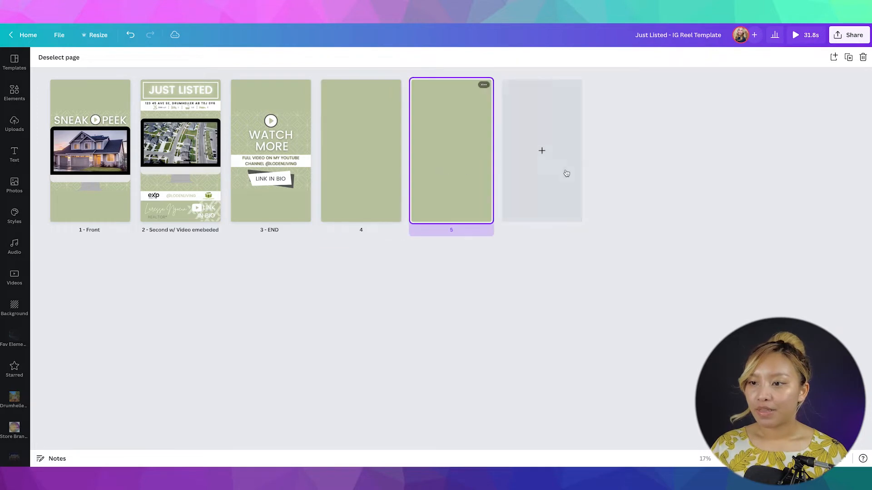
click(564, 171)
double_click(376, 166)
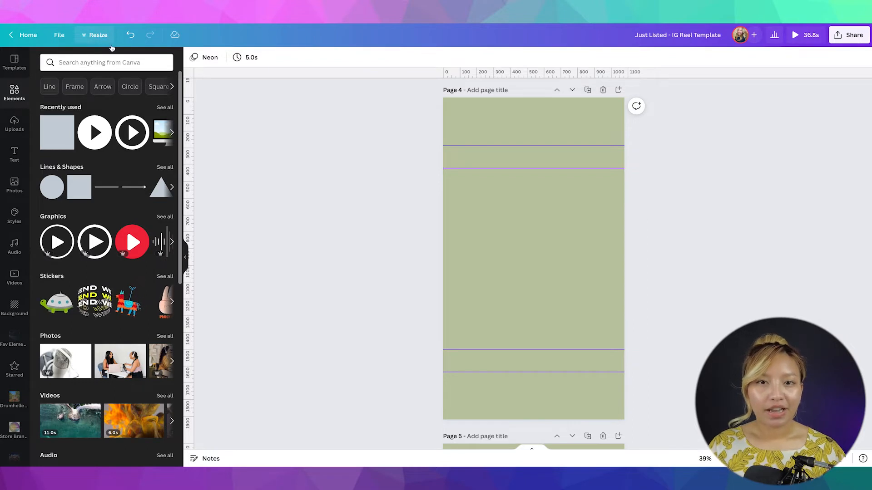
Review the three template pages against blank page 4 and check the rulers and guides setting
scroll(394, 152, up, 1)
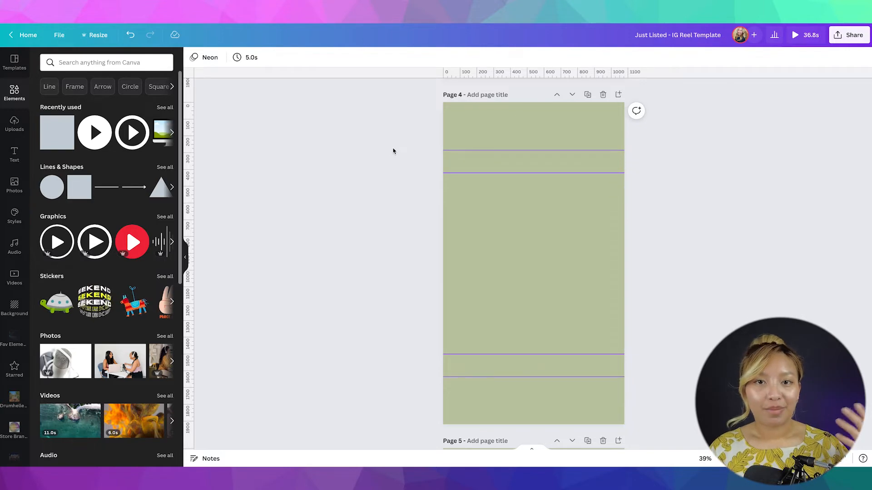
scroll(393, 152, up, 15)
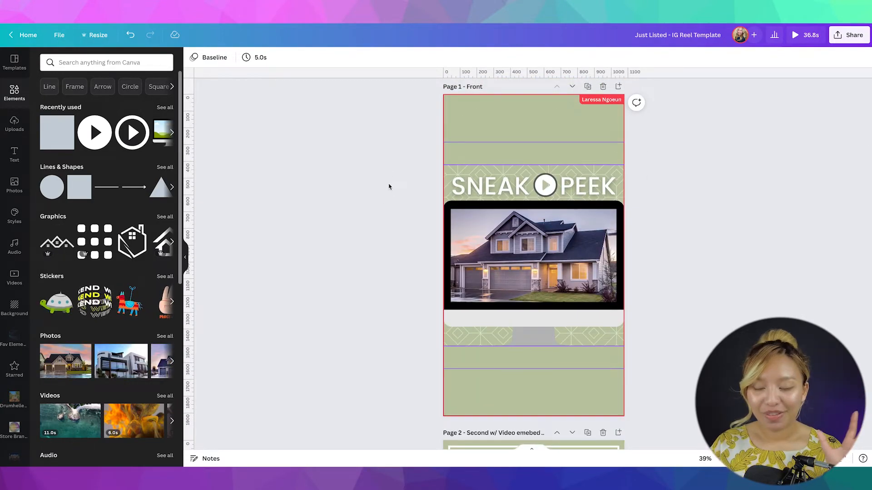
scroll(389, 187, down, 15)
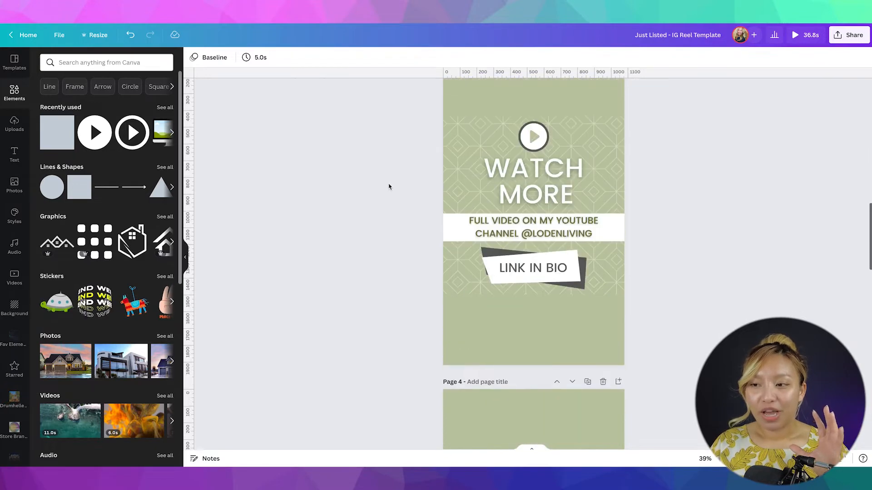
scroll(389, 186, up, 4)
scroll(388, 187, down, 6)
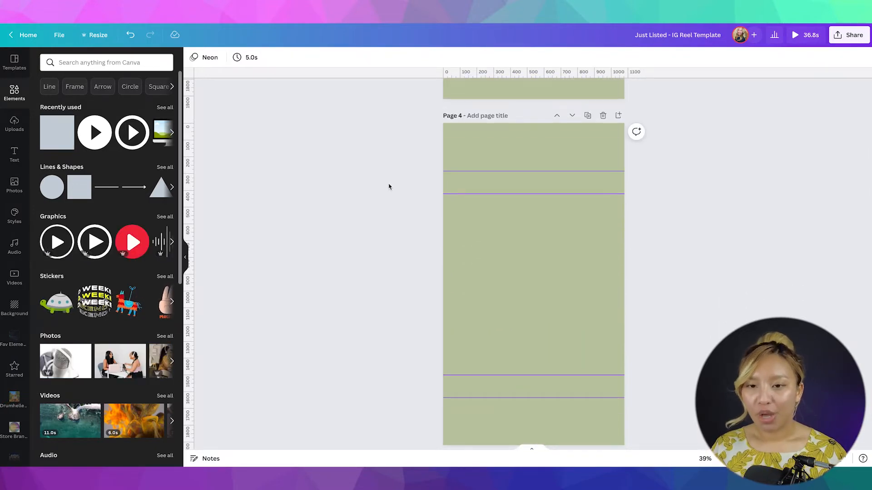
scroll(389, 187, down, 1)
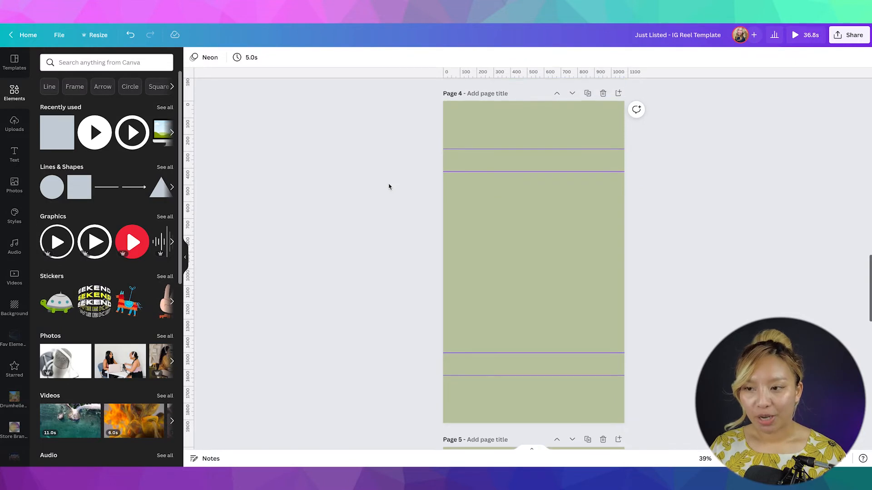
click(61, 35)
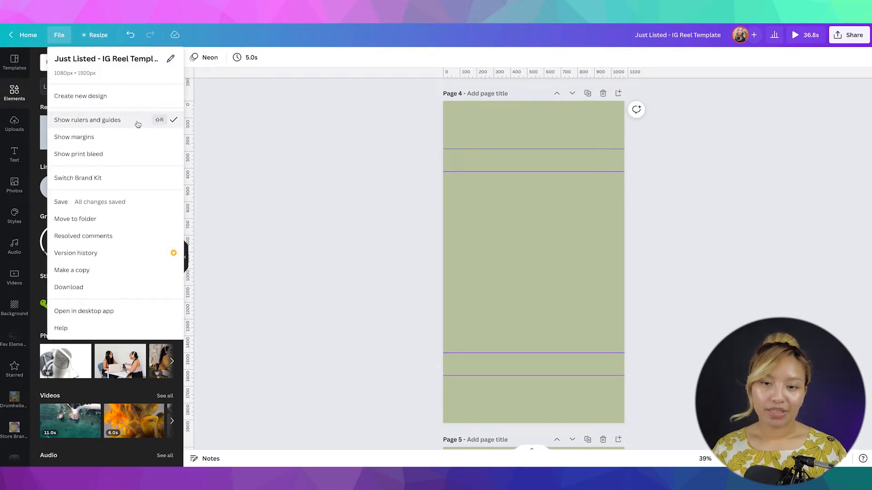
click(276, 146)
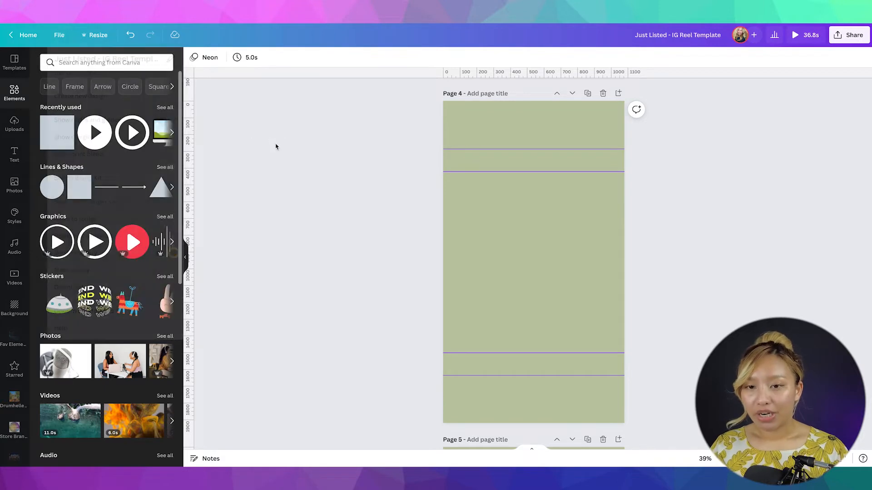
Fit a temporary full-width square between the two inner guides on page 4 to demonstrate guide placement, and delete the square
click(51, 133)
drag(526, 255, 491, 221)
drag(536, 266, 625, 352)
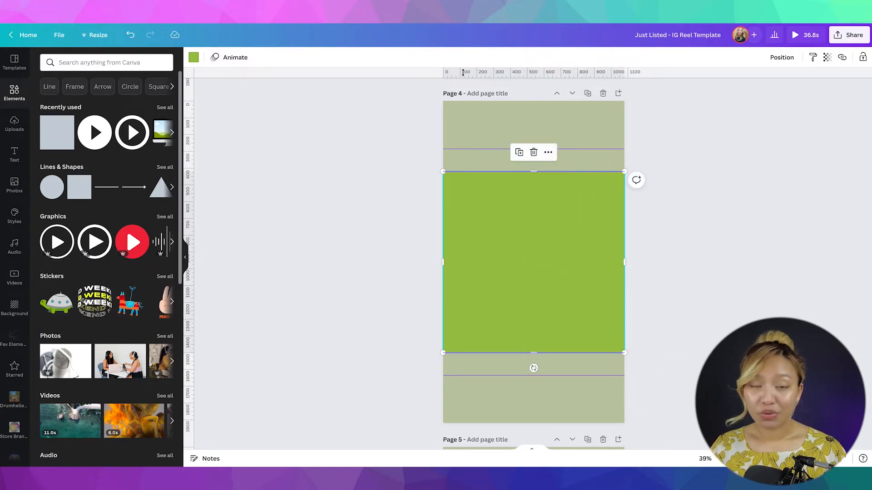
mouse_move(462, 70)
mouse_down()
mouse_move(473, 173)
mouse_move(479, 73)
mouse_up()
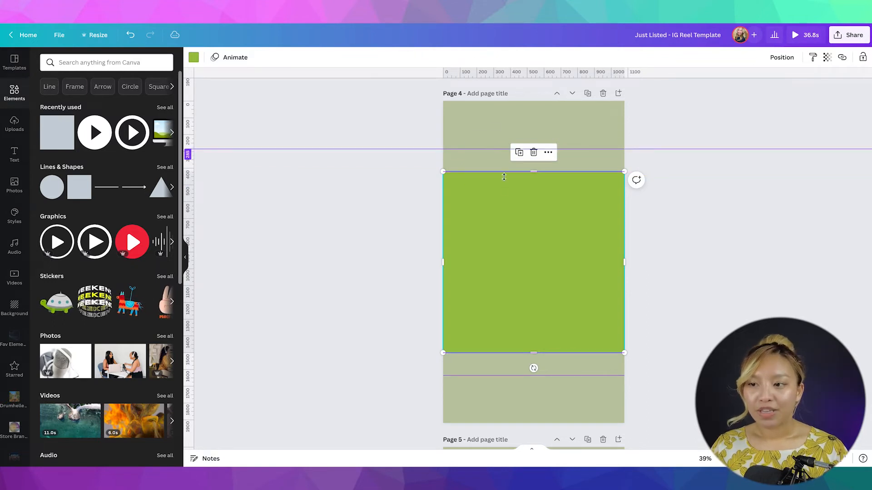
key(Delete)
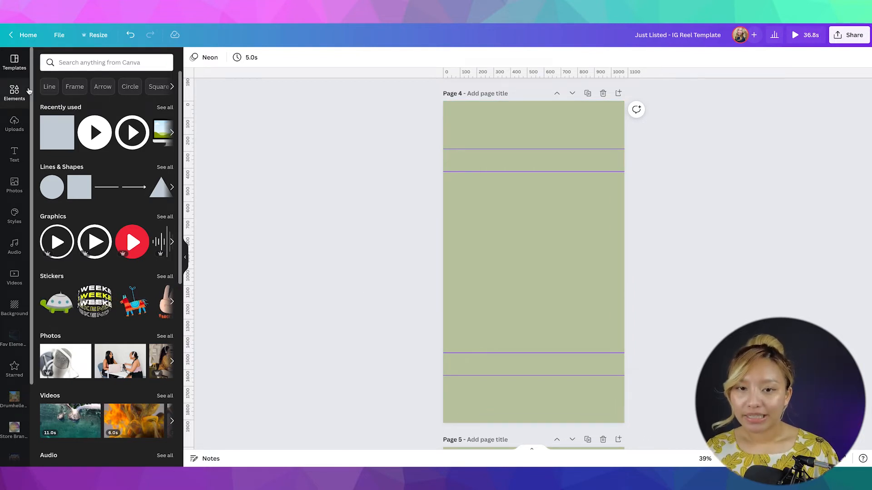
Insert the desktop monitor frame from the Frames collection on page 4
click(172, 133)
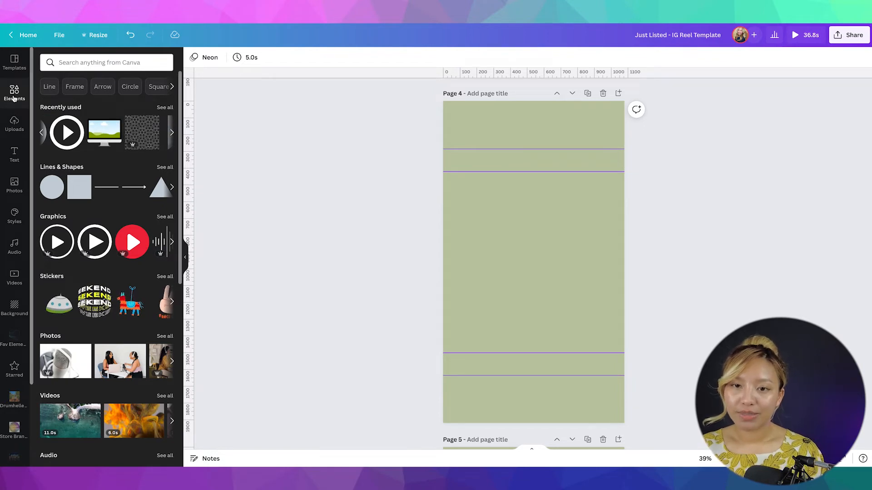
scroll(88, 277, down, 5)
scroll(88, 277, down, 2)
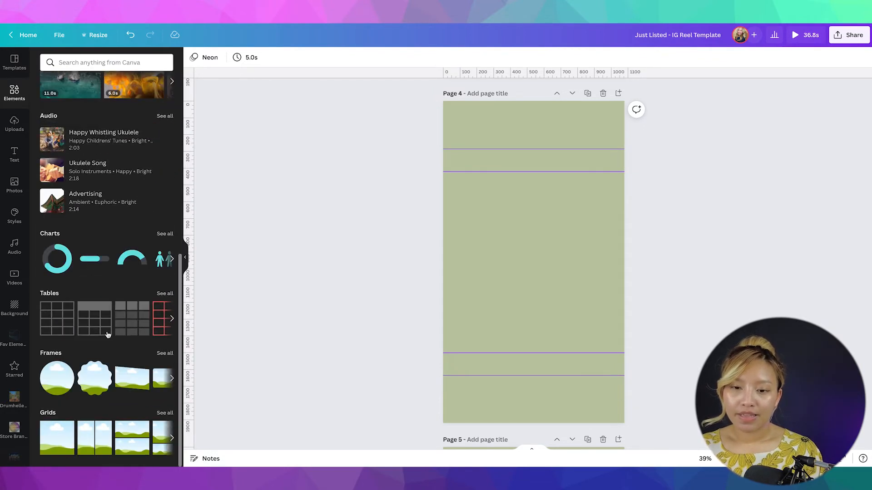
click(165, 354)
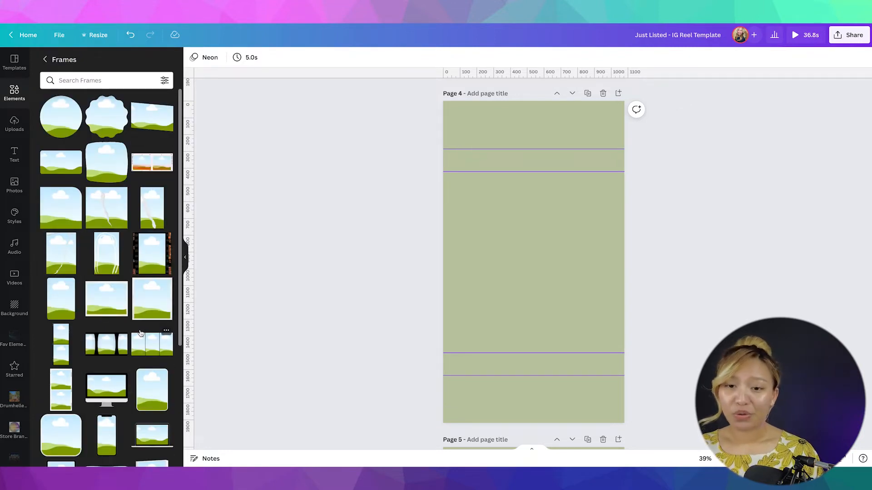
scroll(138, 331, down, 1)
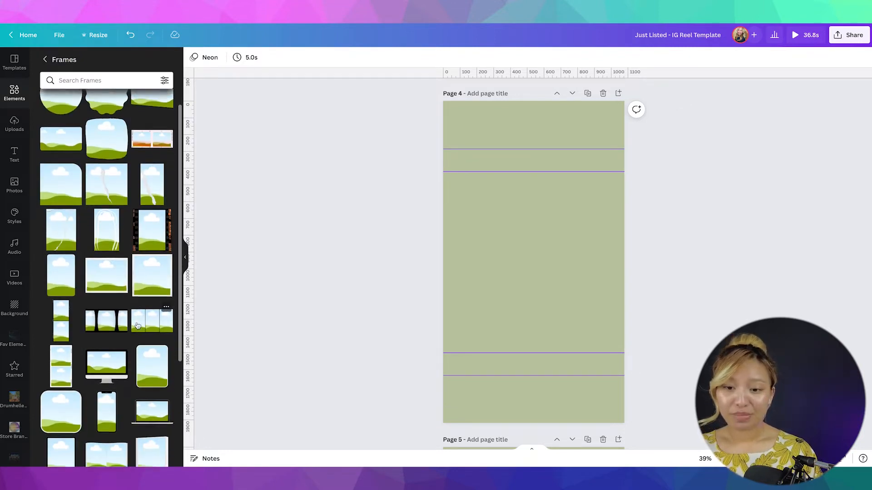
click(110, 350)
Enlarge the monitor frame to nearly the page width and centre it horizontally, just above the lower inner guide
drag(554, 252, 514, 213)
drag(539, 258, 621, 322)
drag(558, 247, 555, 253)
drag(528, 278, 547, 283)
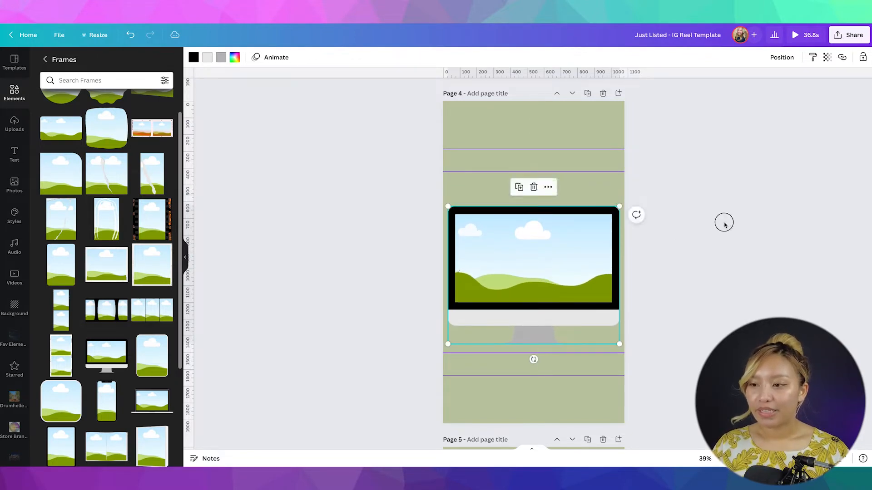
click(724, 222)
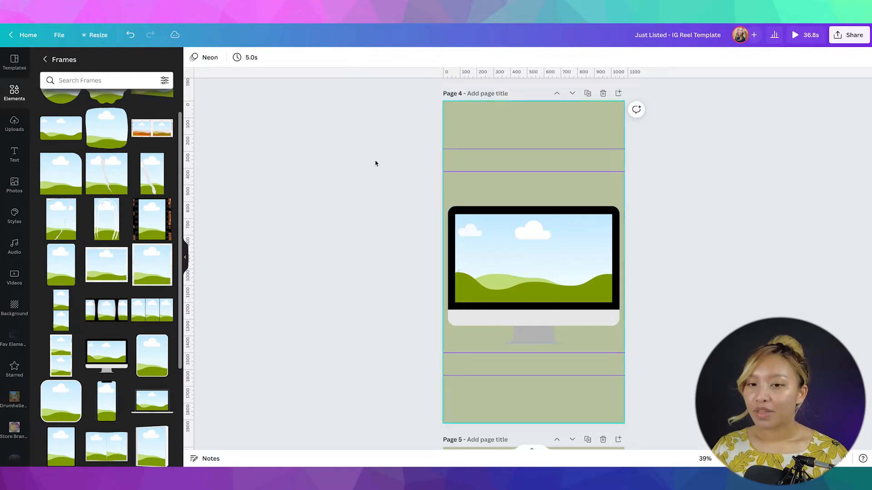
Add a subheading text box and place it between the upper inner guide and the monitor frame
click(14, 155)
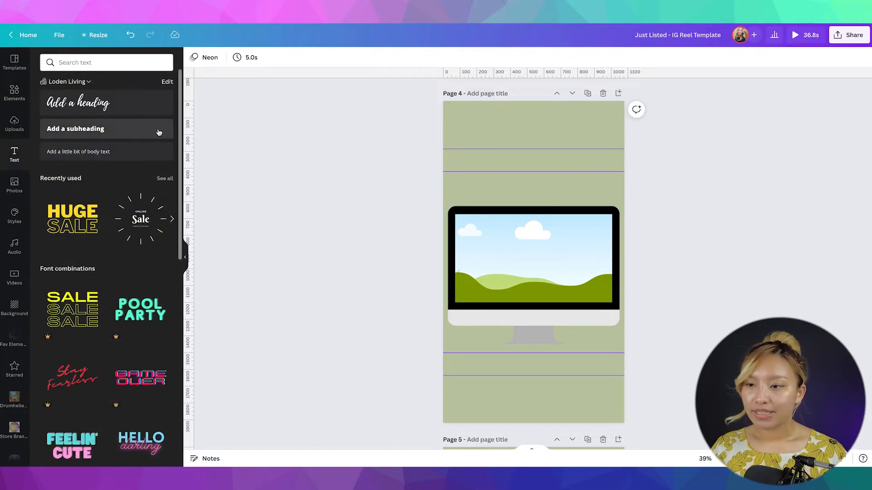
click(107, 129)
drag(540, 281, 540, 207)
drag(505, 185, 448, 177)
Replace the subheading's placeholder text with "Property Sneak Peek"
double_click(514, 181)
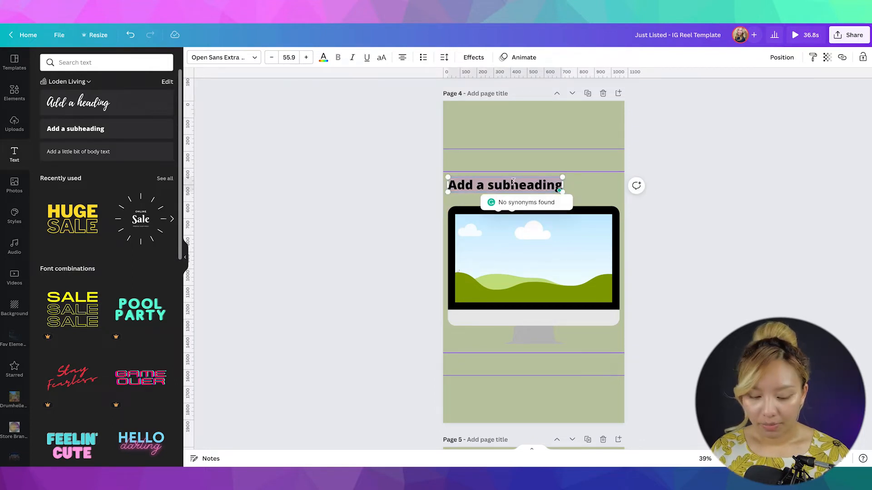
text(Pr)
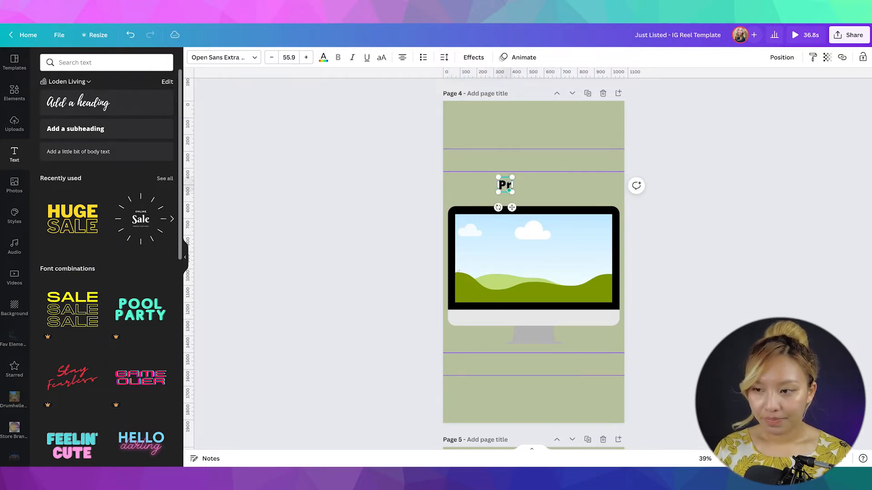
text(operty Sneack)
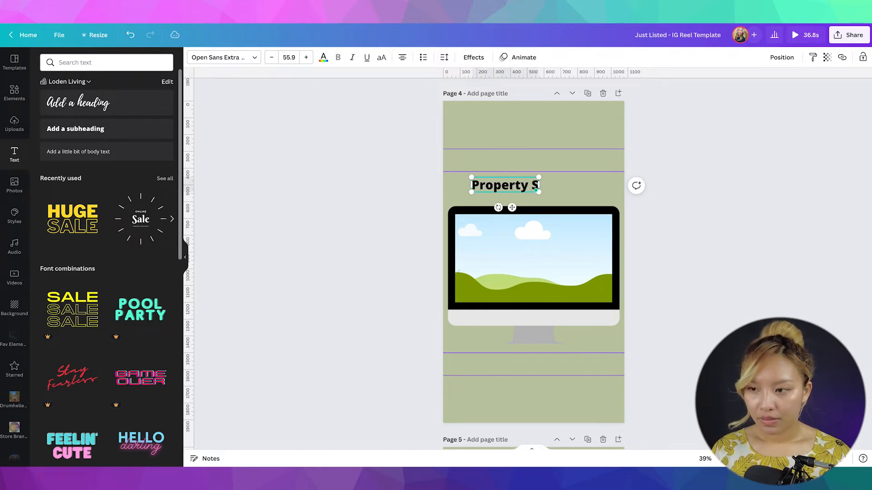
key(BackSpace)
key(BackSpace)
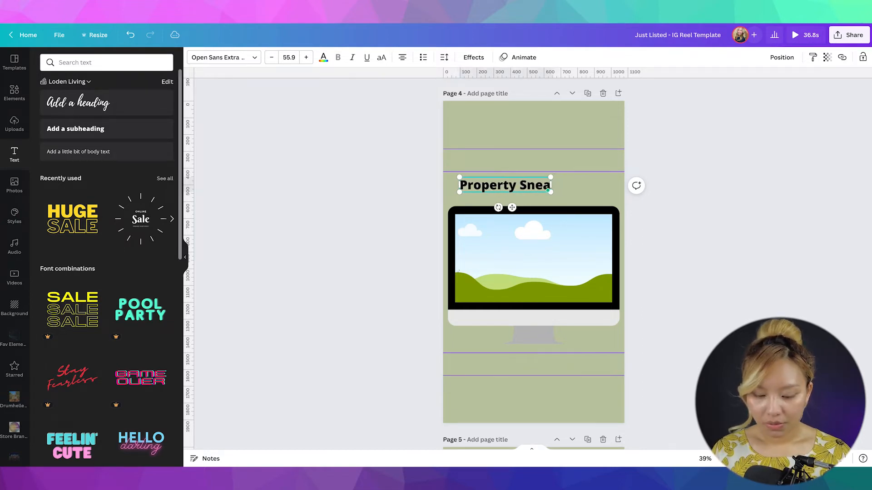
text(k Peek)
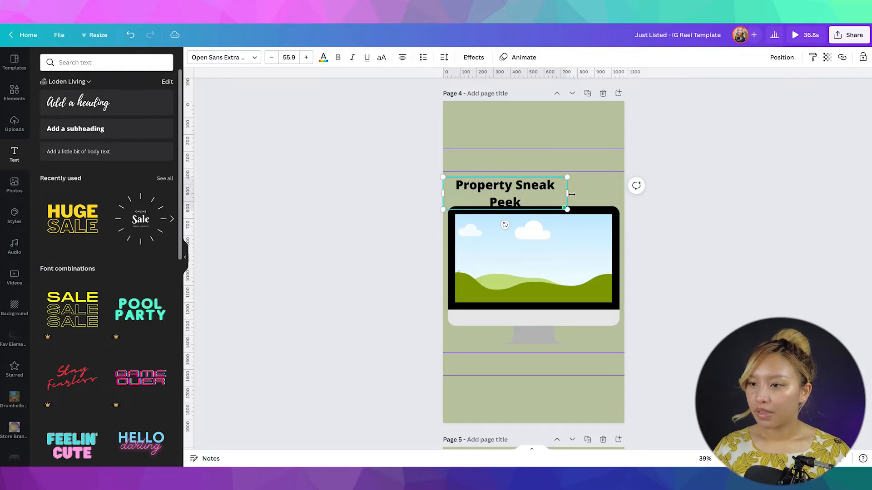
Widen the text box so the heading fits on one line and add a wide gap between "Property" and "Sneak Peek"
drag(567, 194, 614, 186)
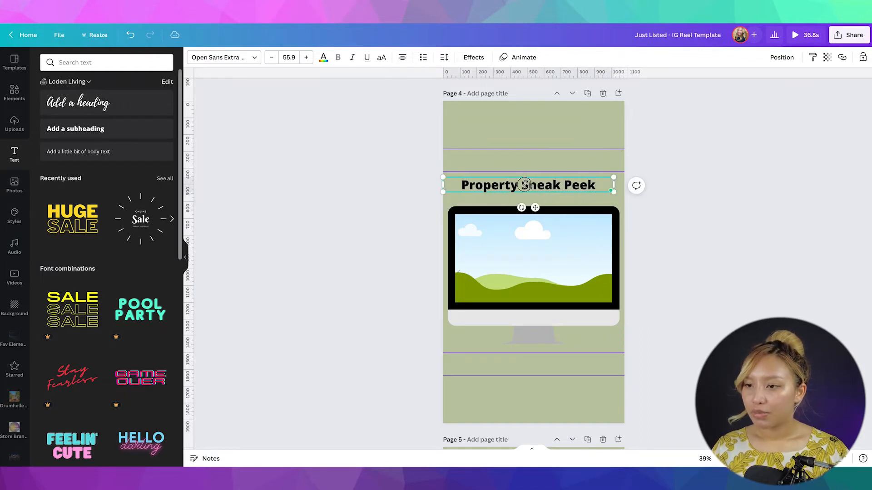
click(522, 184)
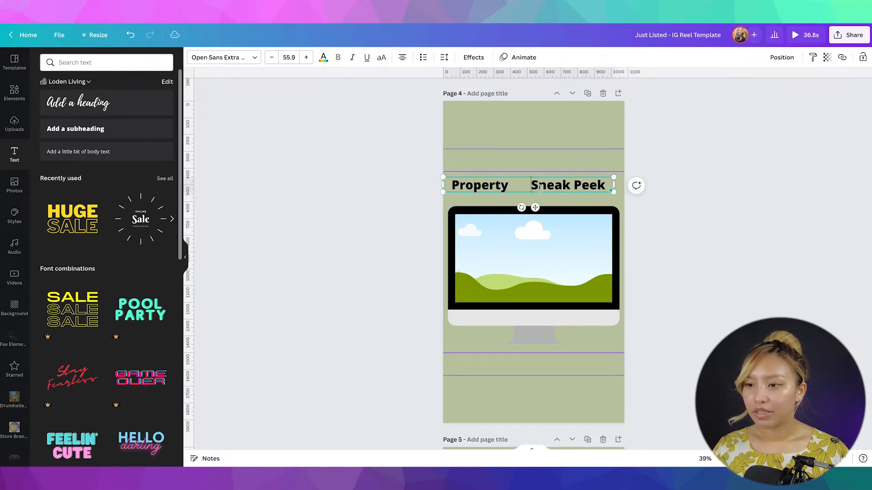
click(648, 214)
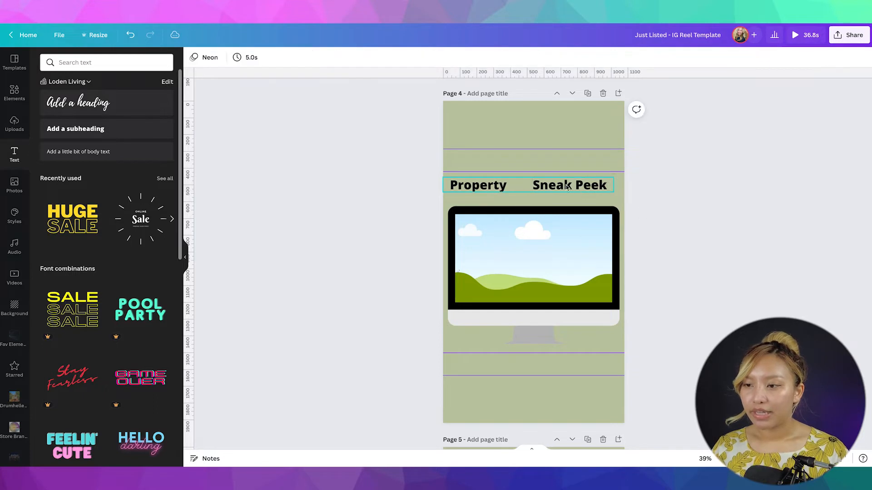
Enlarge the "Property Sneak Peek" heading to span the page width, at a font size of about 60.9
click(565, 186)
drag(614, 192, 622, 198)
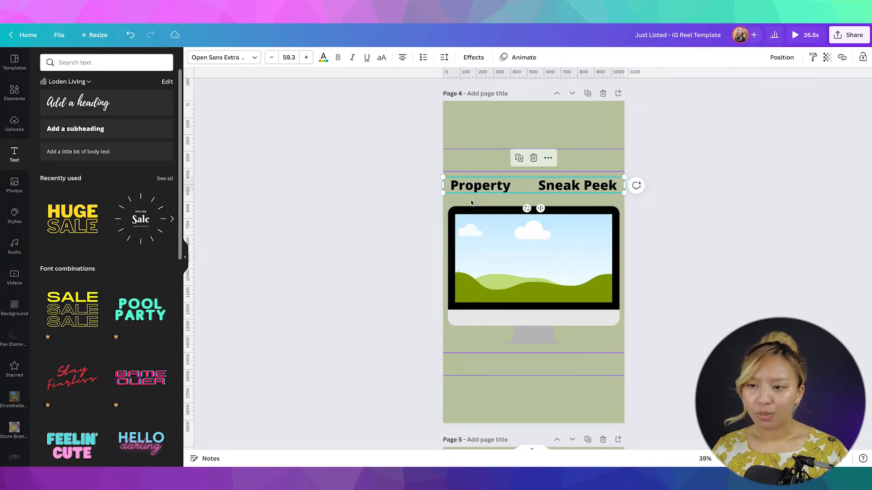
drag(442, 193, 439, 195)
click(682, 210)
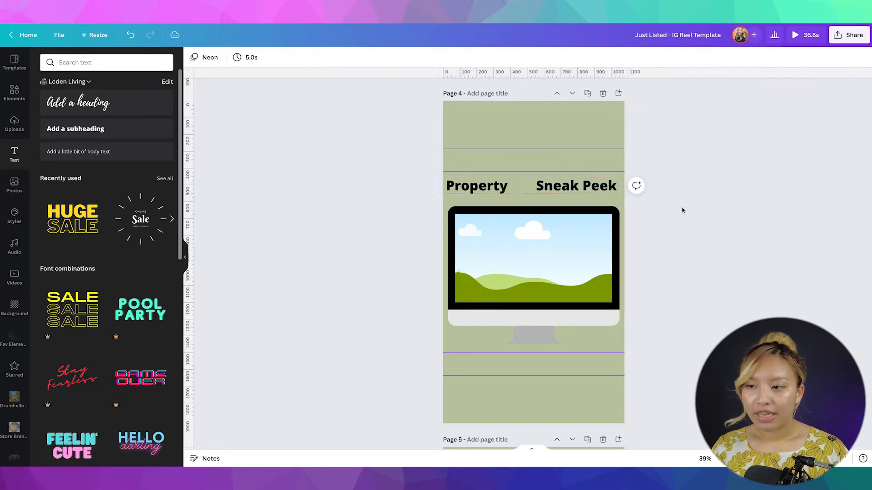
Narrow the gap in the heading slightly, then enlarge it to font size 63 and centre it just above the monitor frame
click(524, 185)
key(BackSpace)
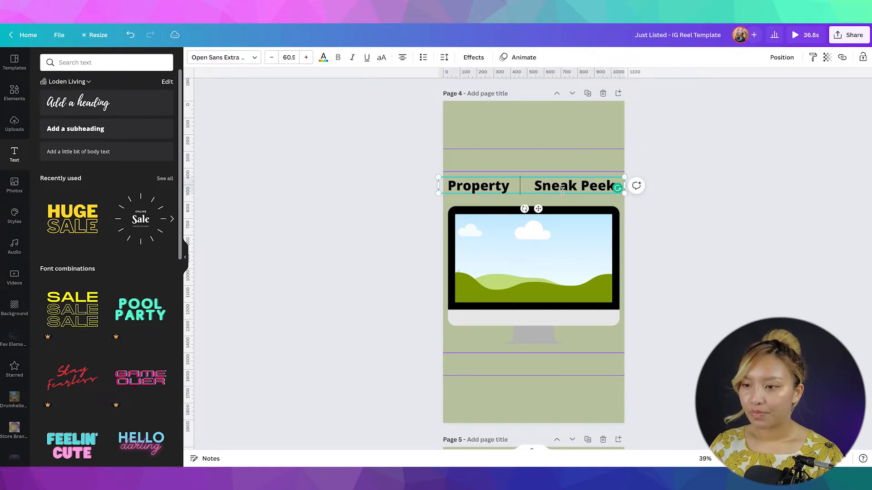
click(681, 219)
drag(576, 187, 597, 191)
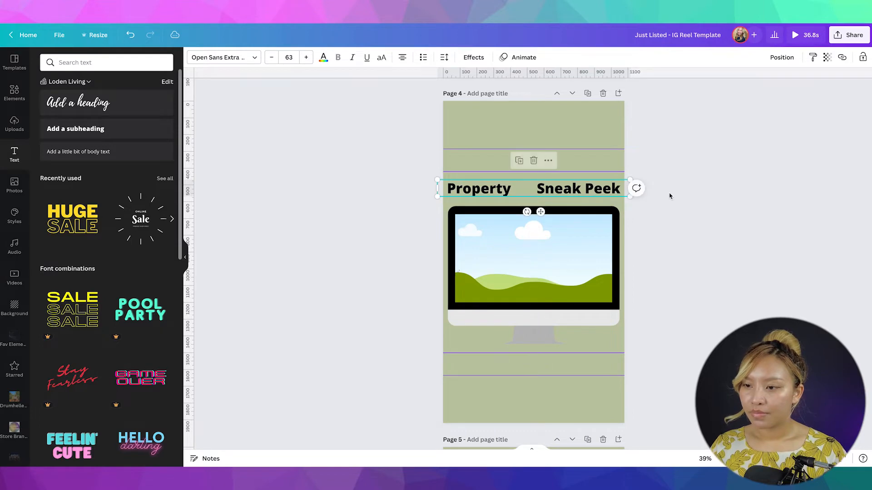
Colour the "Property Sneak Peek" heading white and give it the Lift effect at intensity 64
scroll(663, 197, up, 8)
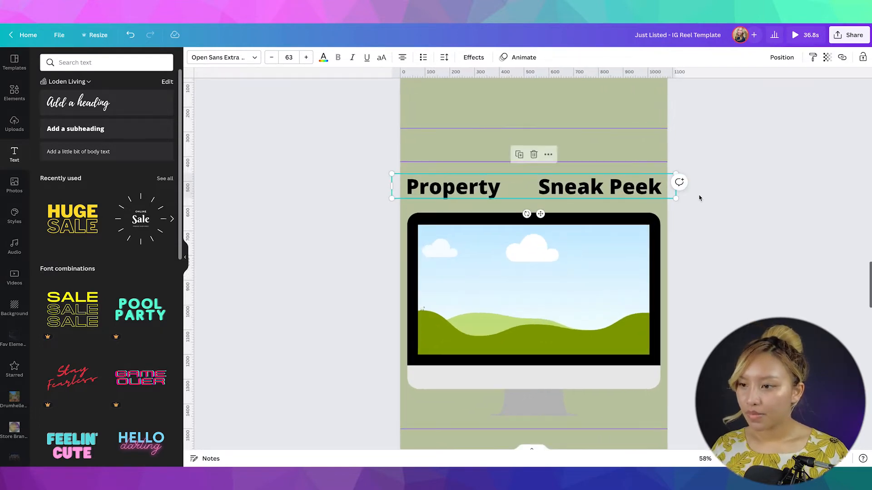
click(323, 59)
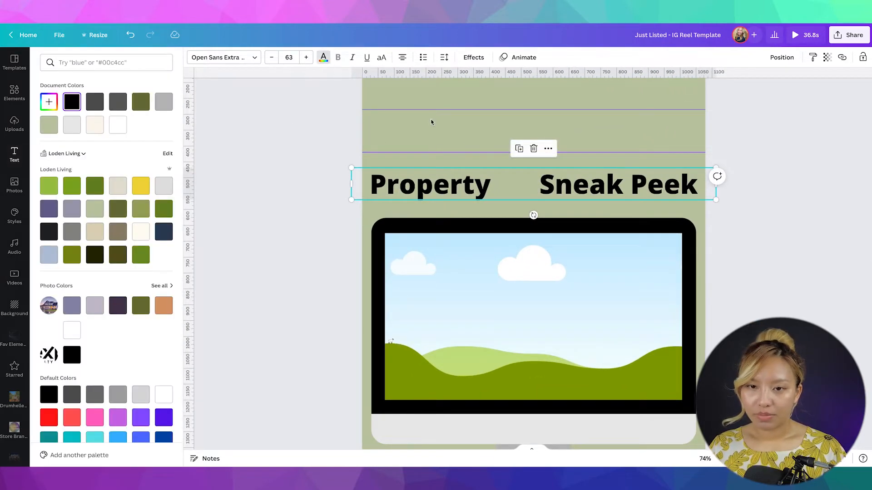
click(119, 127)
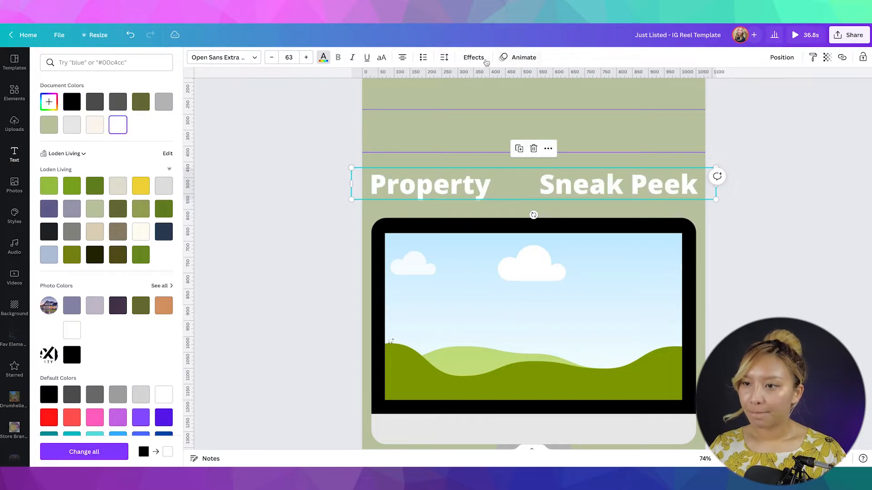
click(473, 57)
click(153, 119)
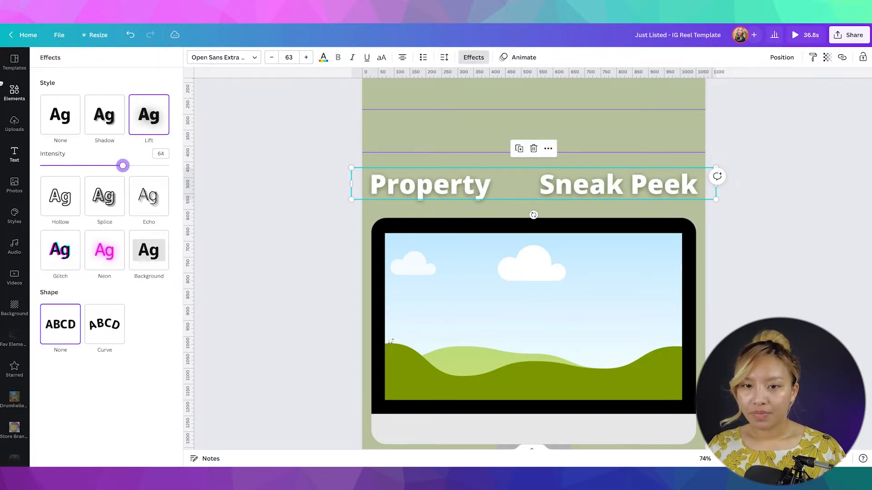
Leave the frames collection and search the whole element library for "play button"
click(15, 93)
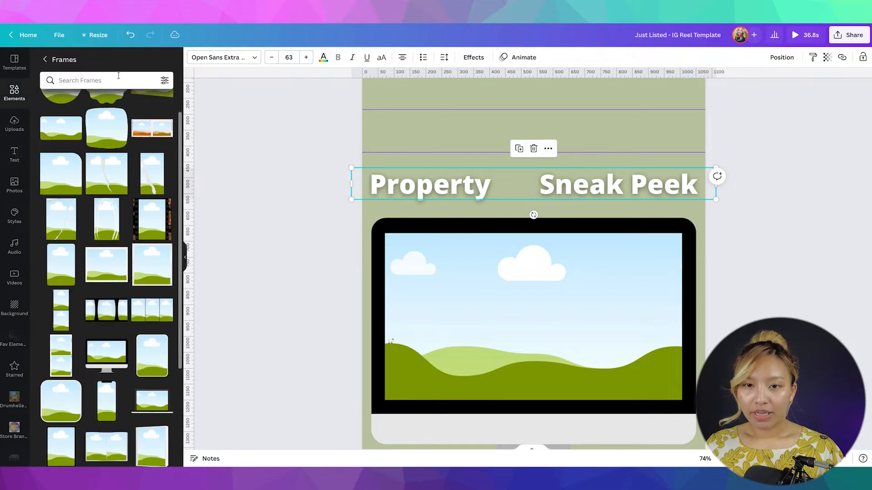
click(46, 59)
click(99, 63)
text(p)
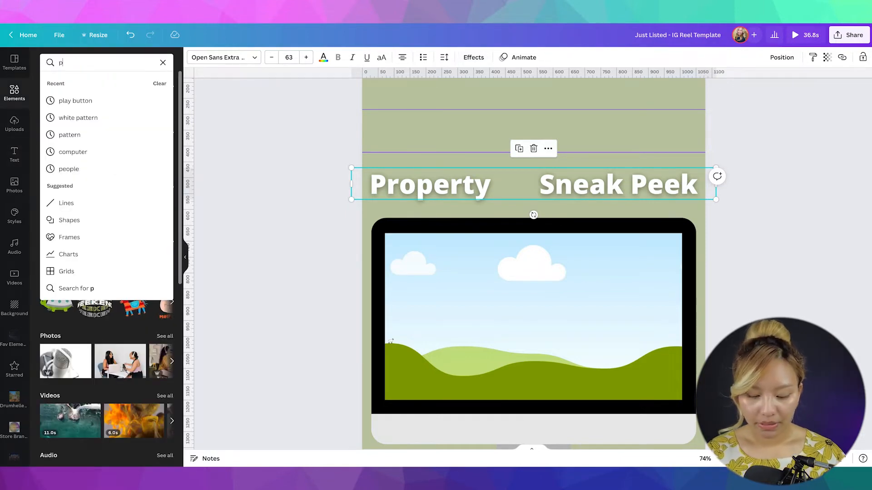
text(lay butt)
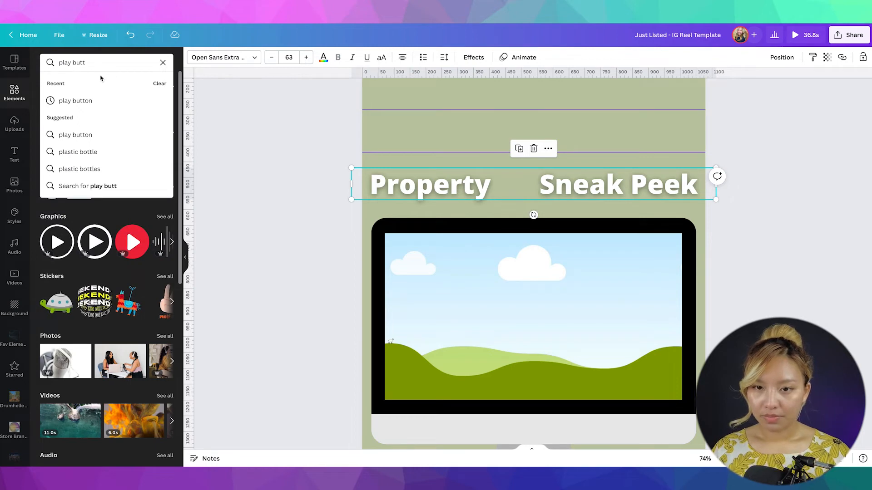
click(93, 100)
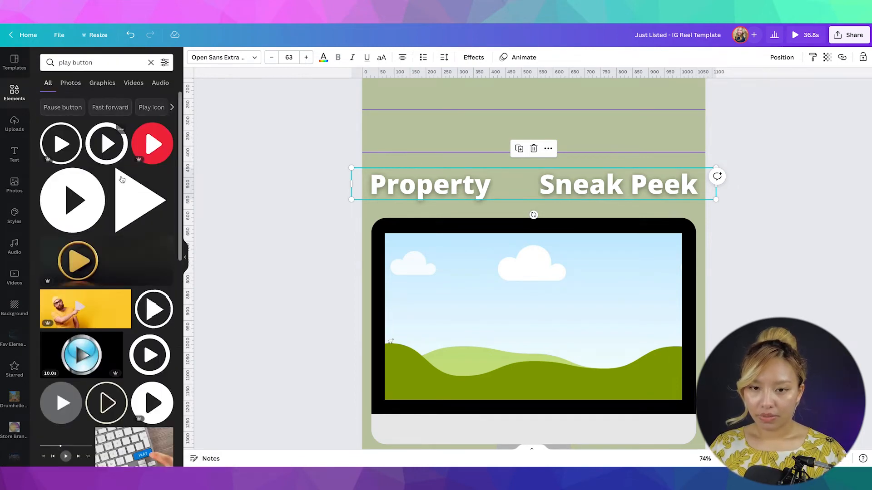
Add the solid round play button graphic and shrink it to fit the gap between "Property" and "Sneak Peek"
click(78, 201)
drag(526, 353, 524, 259)
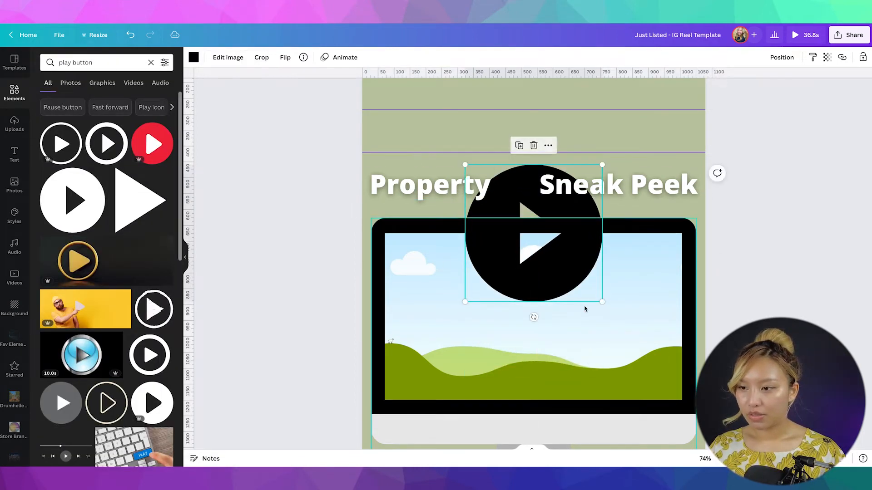
drag(602, 301, 523, 199)
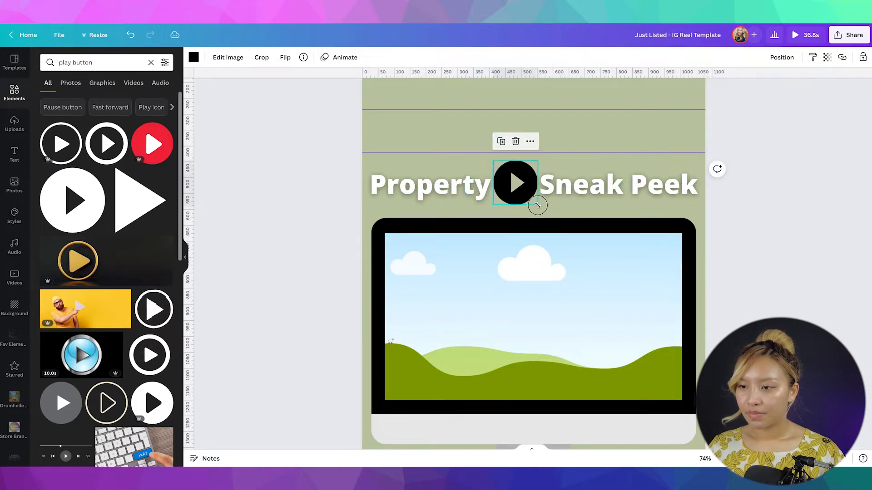
click(516, 188)
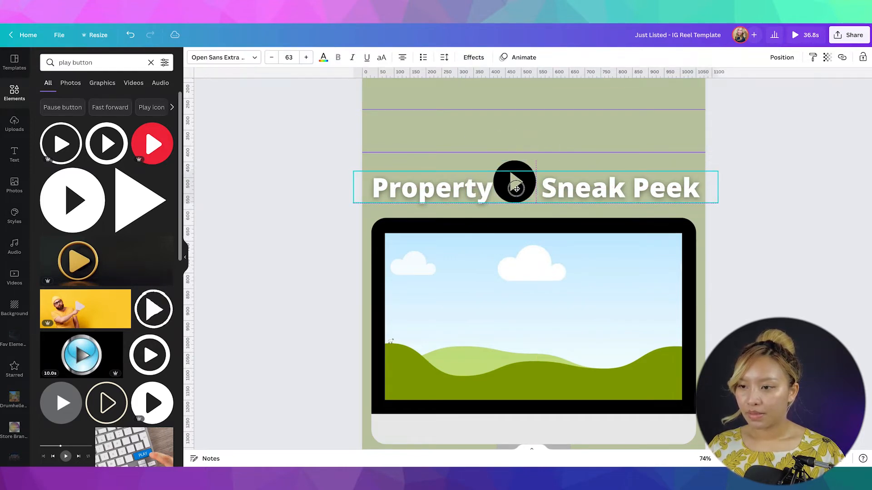
Fine-tune the heading's placement and centre the play button in the gap between its words
click(804, 224)
click(655, 186)
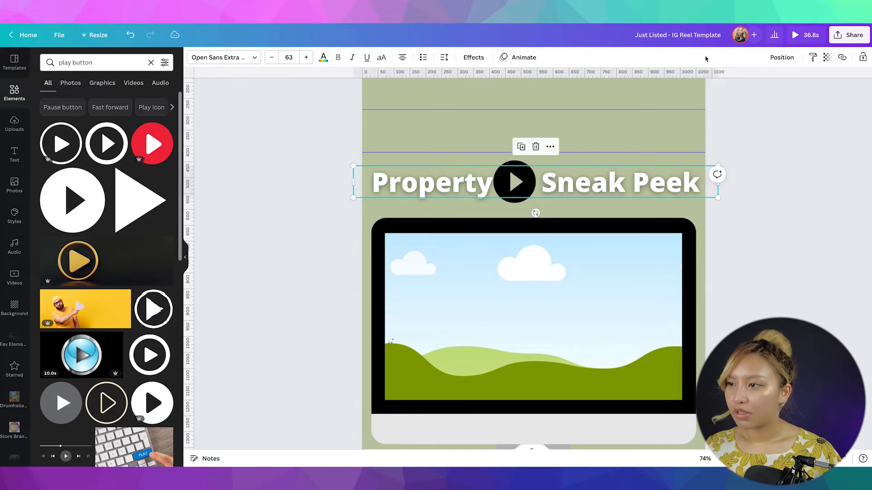
click(780, 59)
click(705, 198)
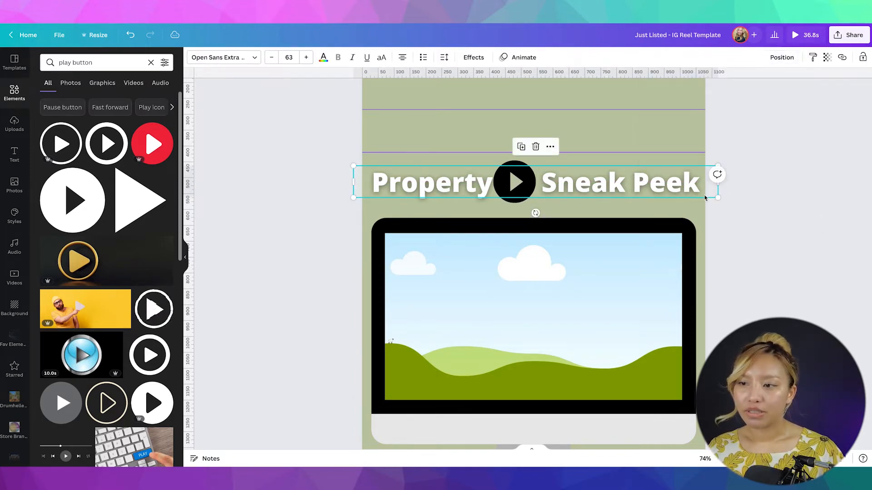
drag(515, 164, 515, 178)
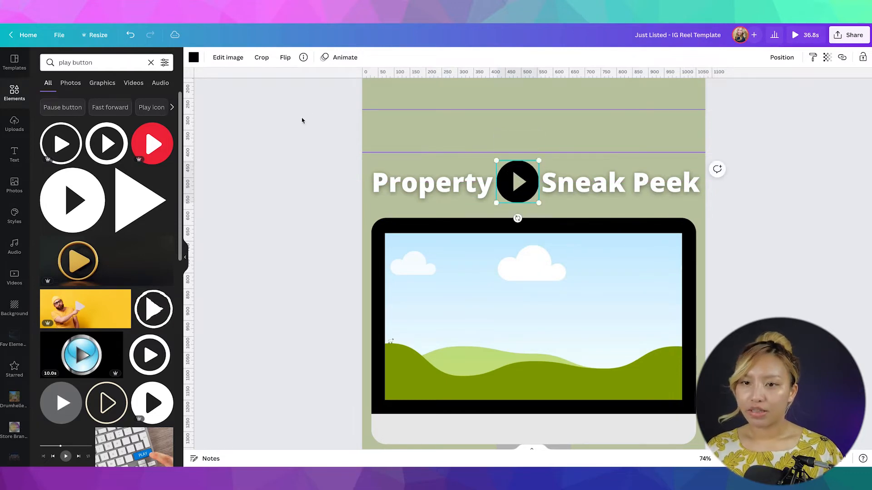
Recolour the play button dark grey from the document colours and deselect it
click(194, 57)
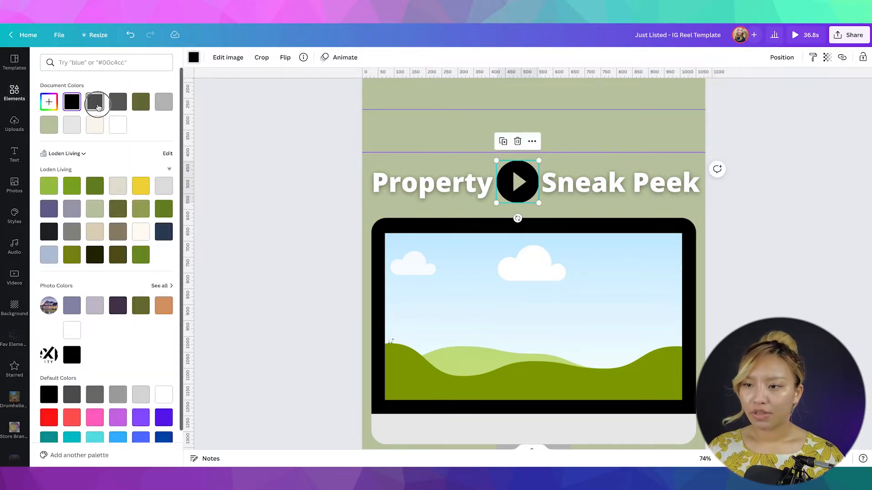
click(96, 103)
key(Escape)
key(Escape)
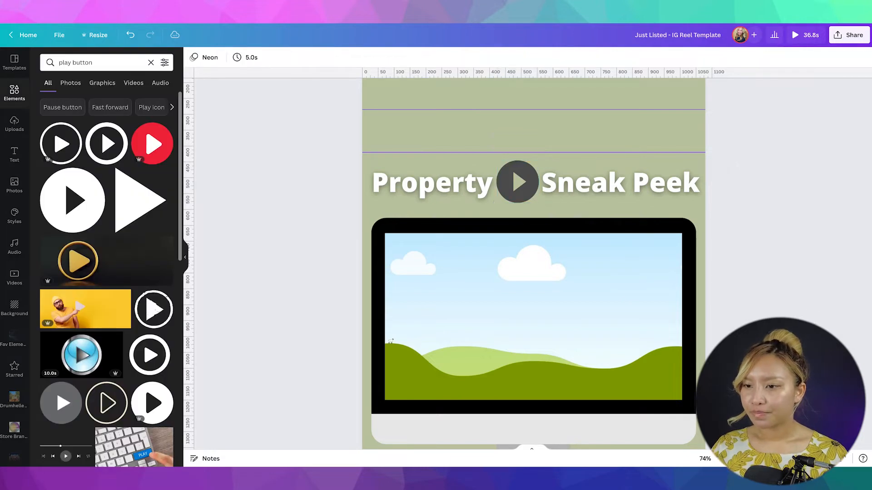
Examine the geometric line pattern on the "Watch More" page and search the element library for "pattern"
scroll(806, 309, down, 5)
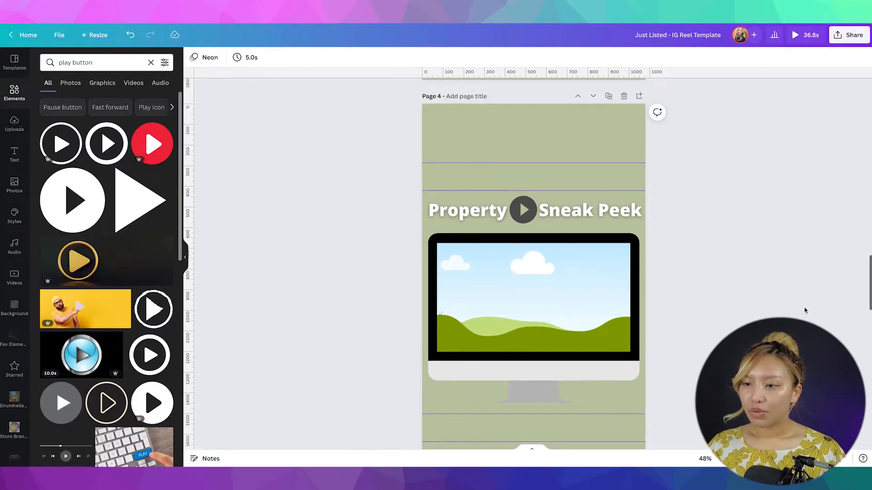
scroll(754, 312, down, 1)
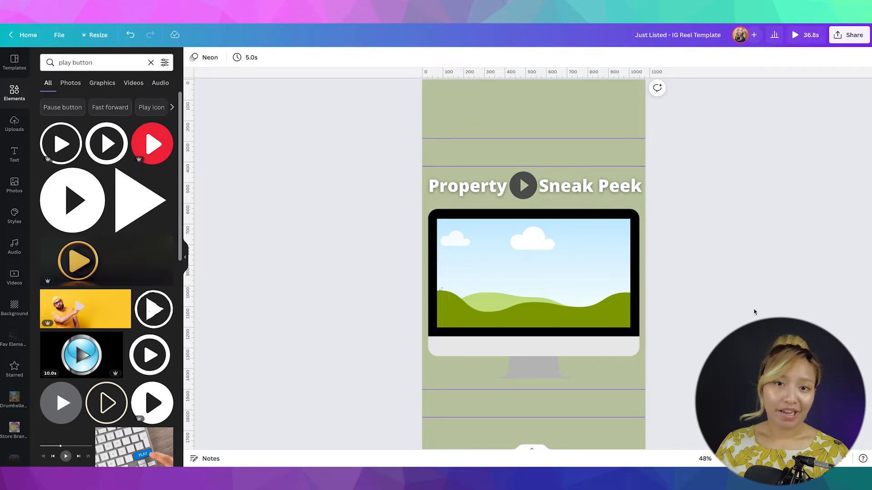
scroll(754, 312, down, 10)
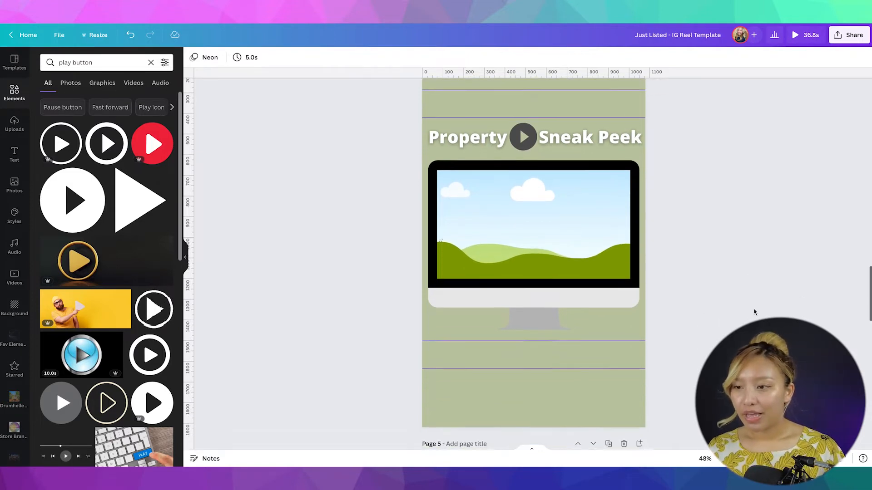
click(447, 192)
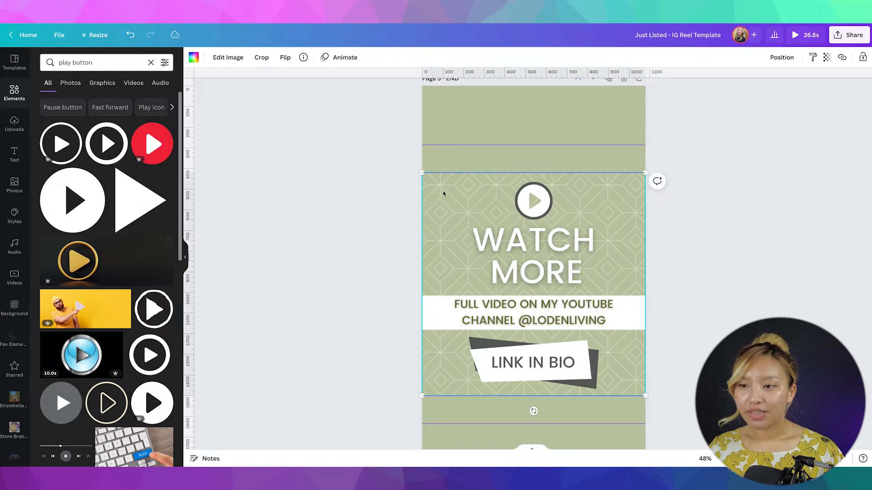
click(151, 63)
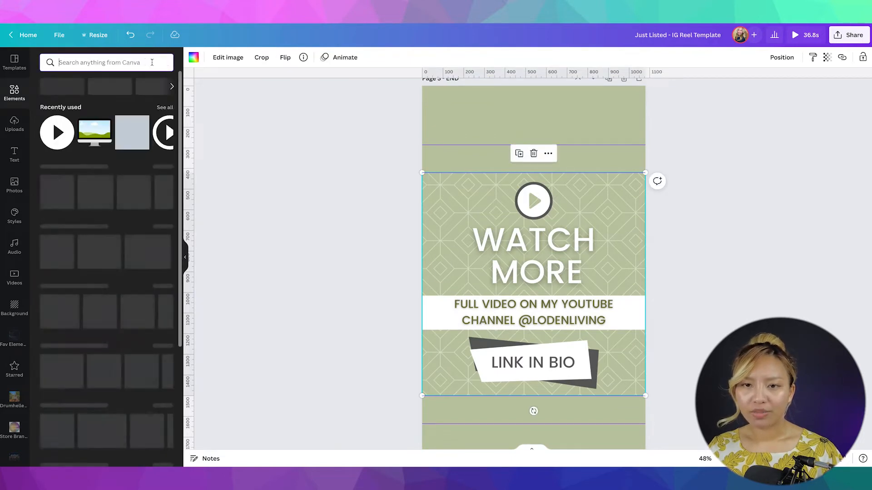
text(pat)
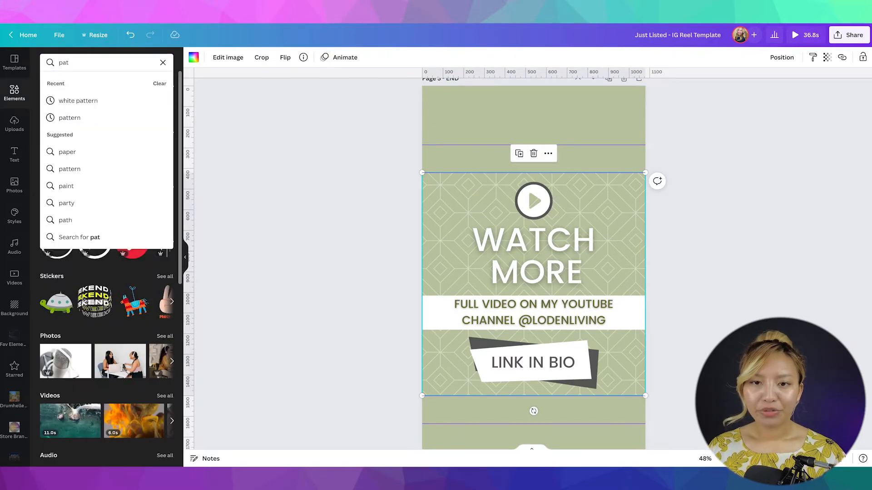
click(101, 117)
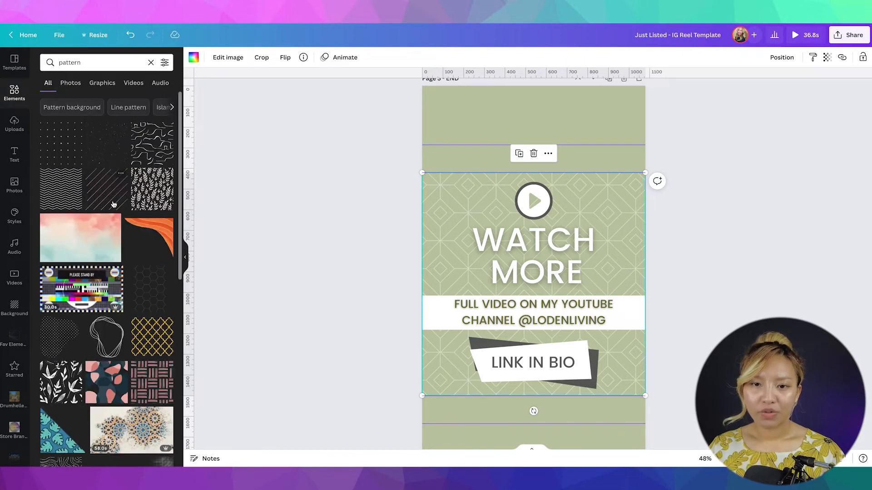
Select the heading, play button and monitor frame on page 4 together and shift them slightly up
scroll(292, 300, down, 10)
scroll(292, 298, up, 3)
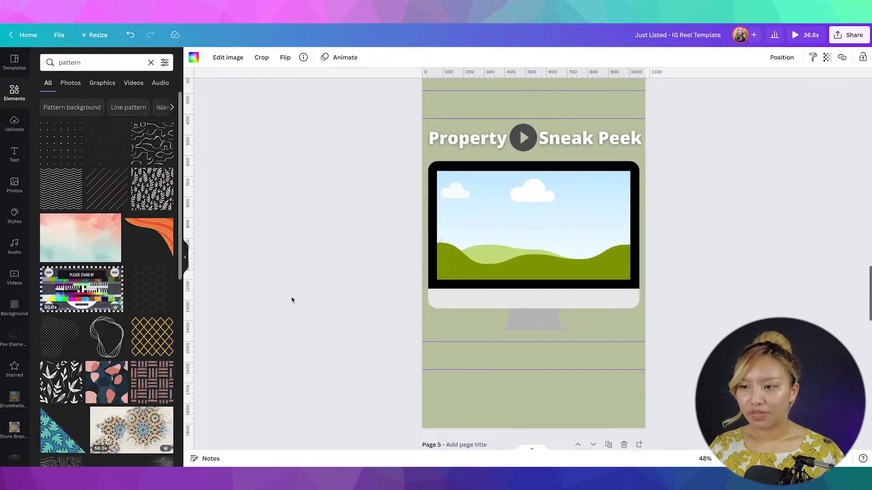
drag(350, 128, 710, 290)
drag(583, 249, 587, 255)
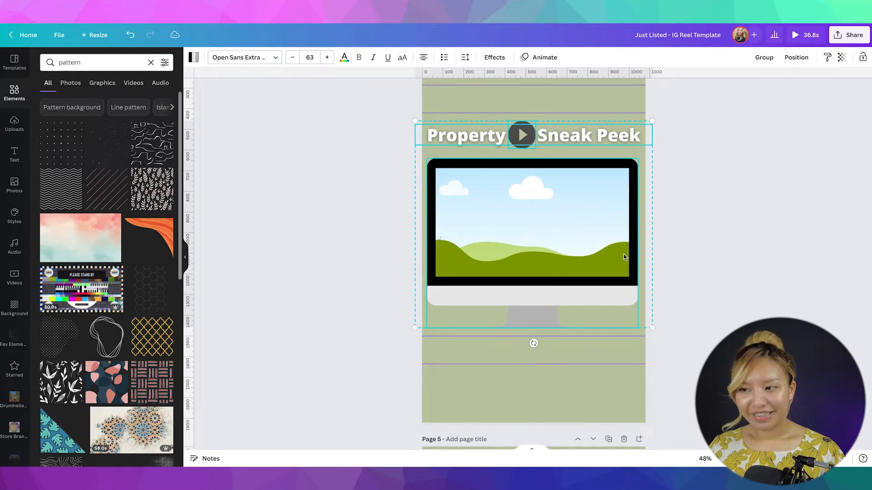
click(689, 246)
scroll(689, 247, down, 6)
scroll(688, 247, down, 3)
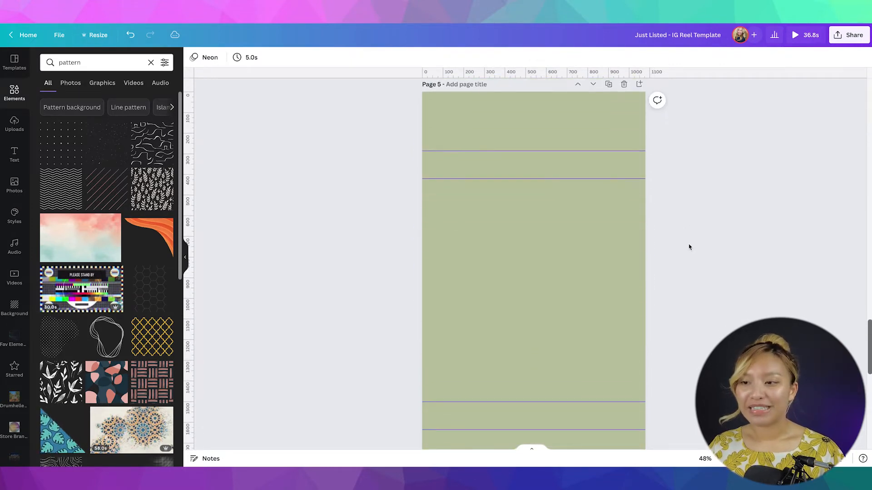
scroll(689, 247, up, 8)
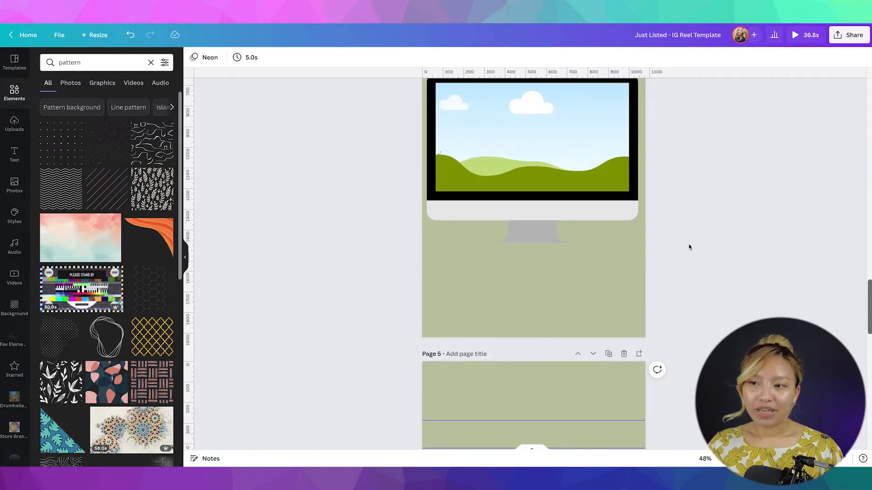
scroll(689, 247, down, 8)
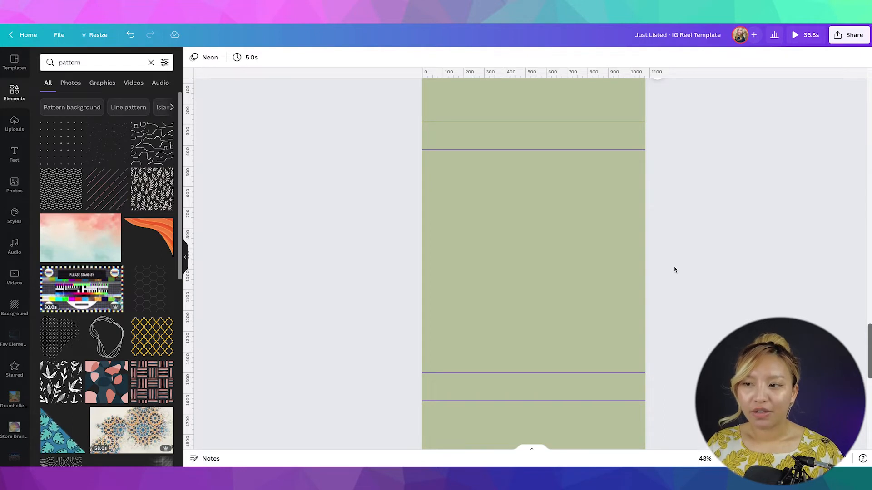
scroll(674, 270, down, 3)
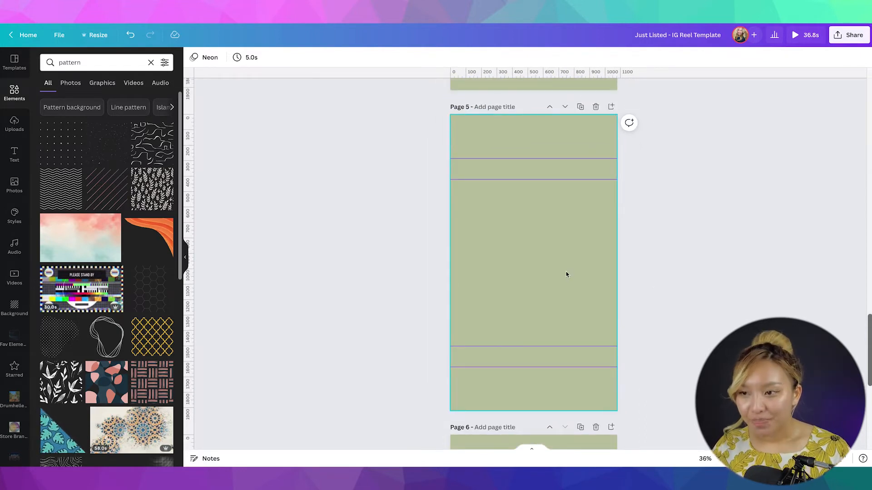
Copy the monitor frame from page 4 onto blank page 5 and move the copy slightly up
scroll(565, 271, up, 5)
click(561, 186)
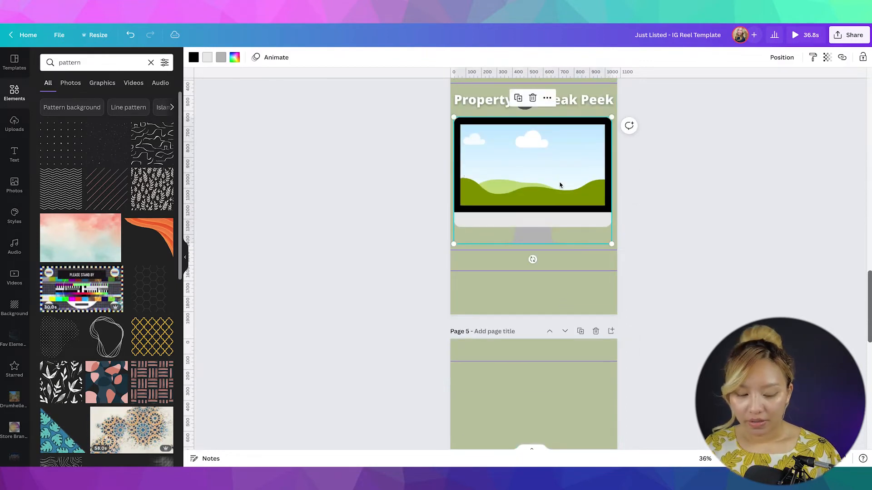
scroll(560, 183, down, 2)
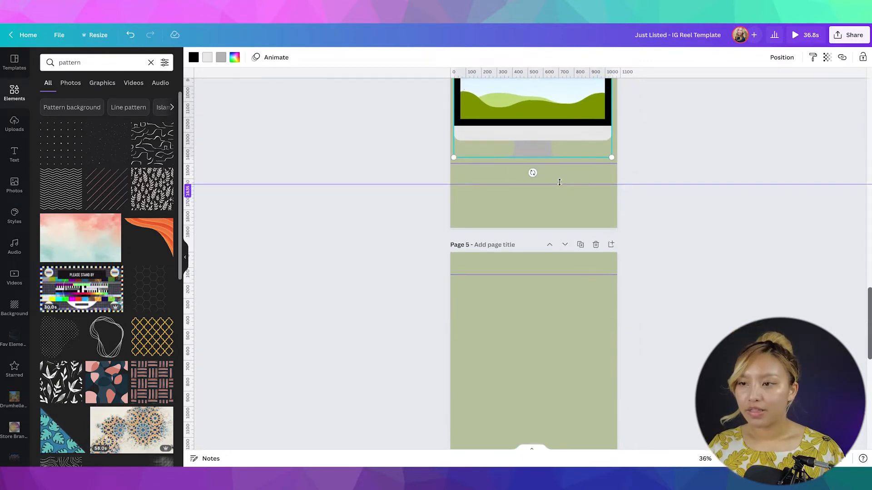
click(557, 361)
scroll(556, 362, down, 2)
key(ctrl+v)
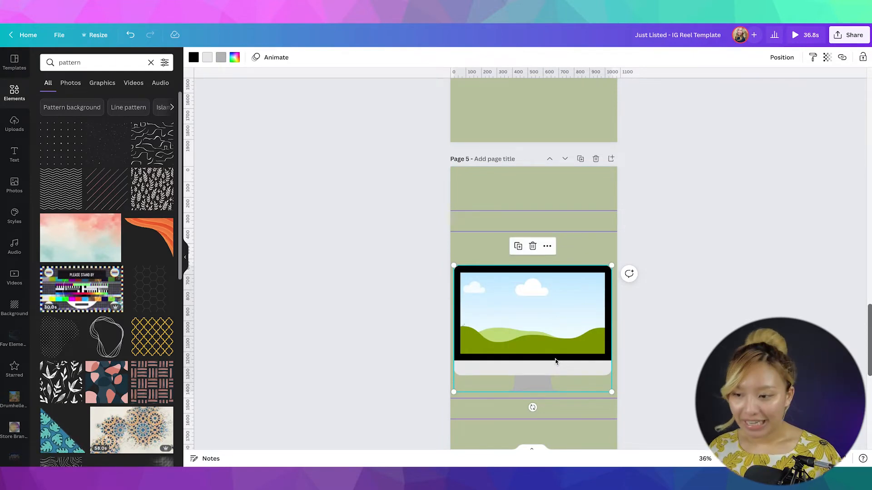
drag(517, 344, 517, 329)
Examine page 2's address and property details strip, video frame and branding footer, and clear the element search
scroll(711, 269, up, 20)
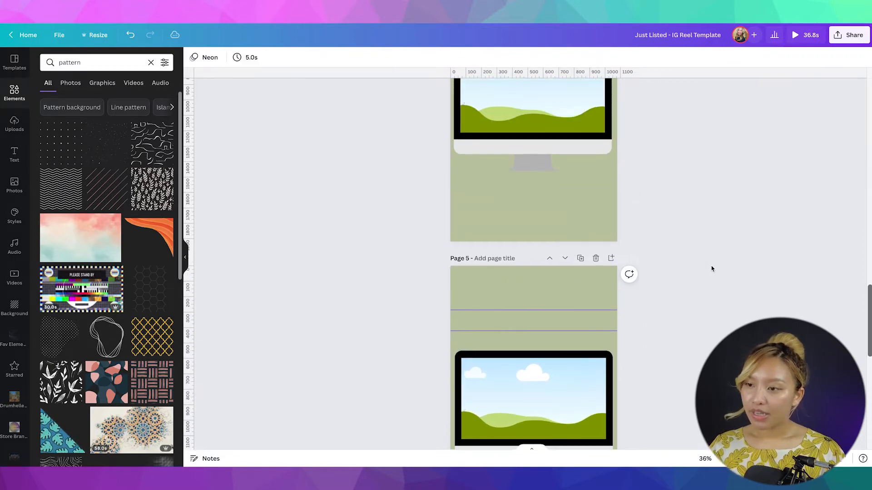
scroll(711, 269, up, 2)
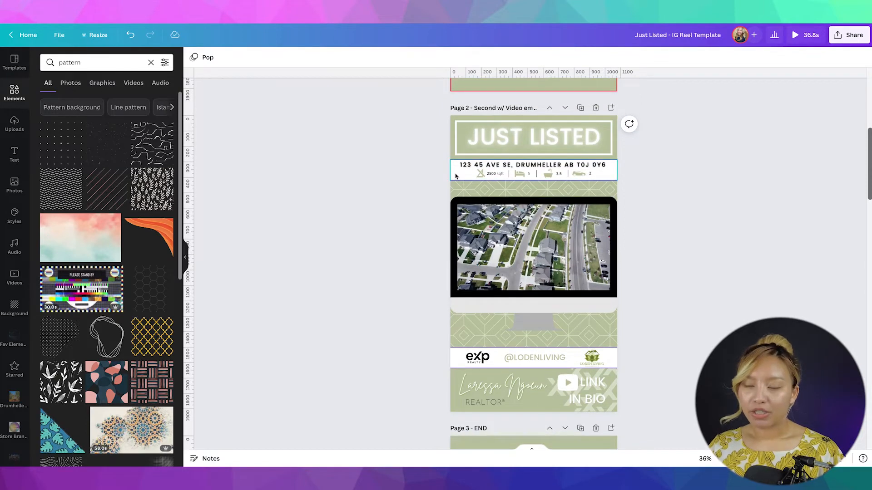
click(16, 96)
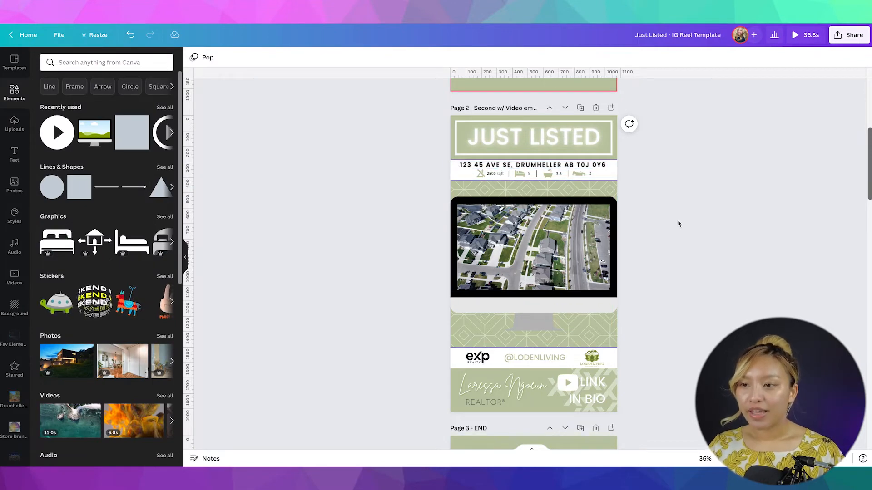
scroll(672, 204, up, 10)
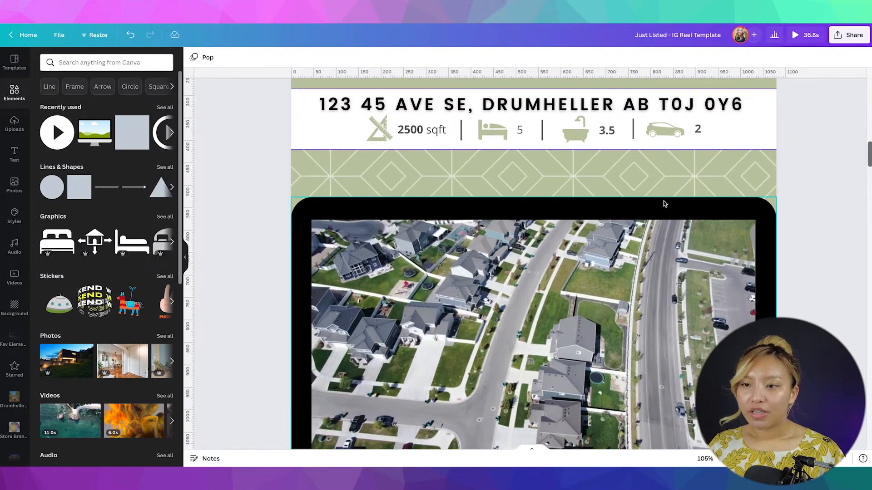
scroll(663, 204, up, 1)
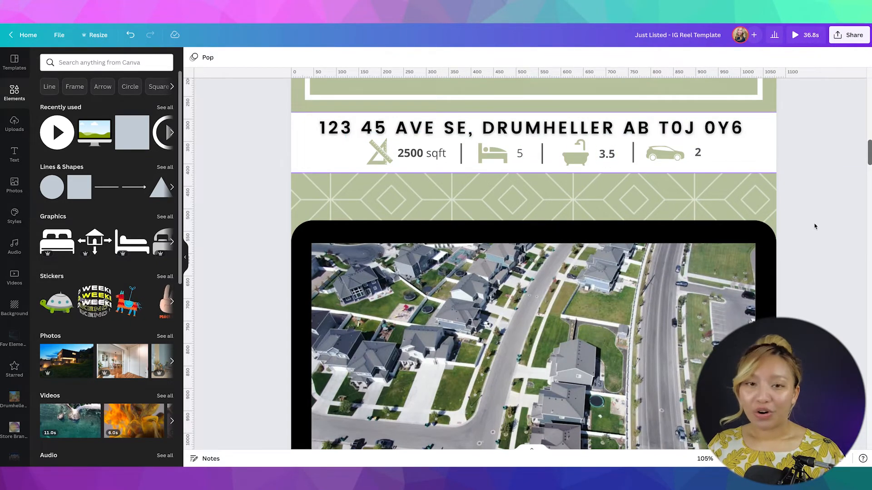
scroll(837, 233, down, 1)
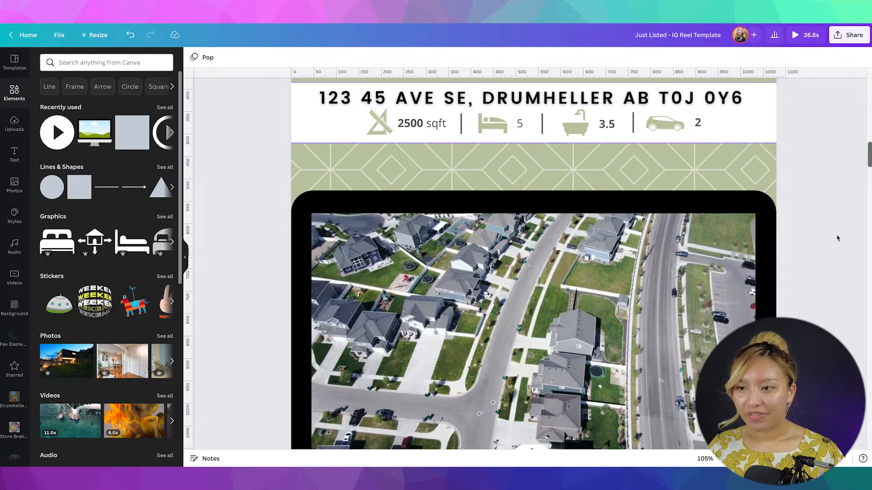
scroll(838, 238, down, 1)
scroll(838, 237, down, 5)
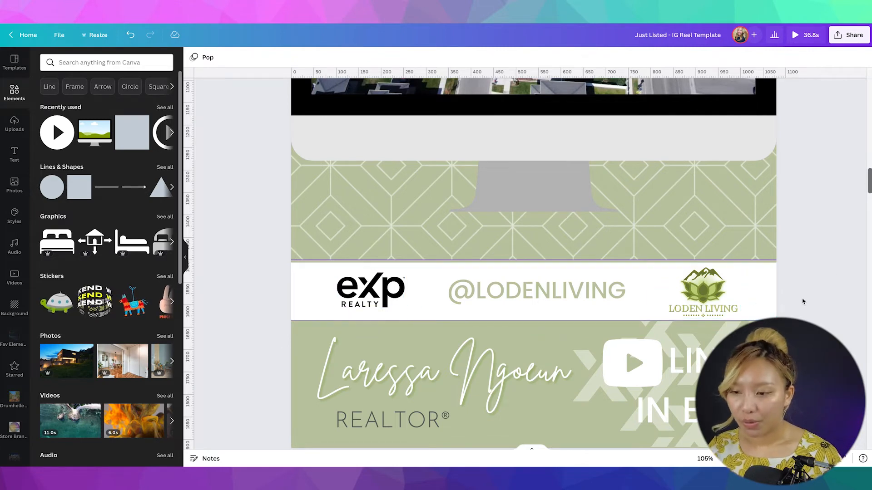
scroll(781, 307, down, 2)
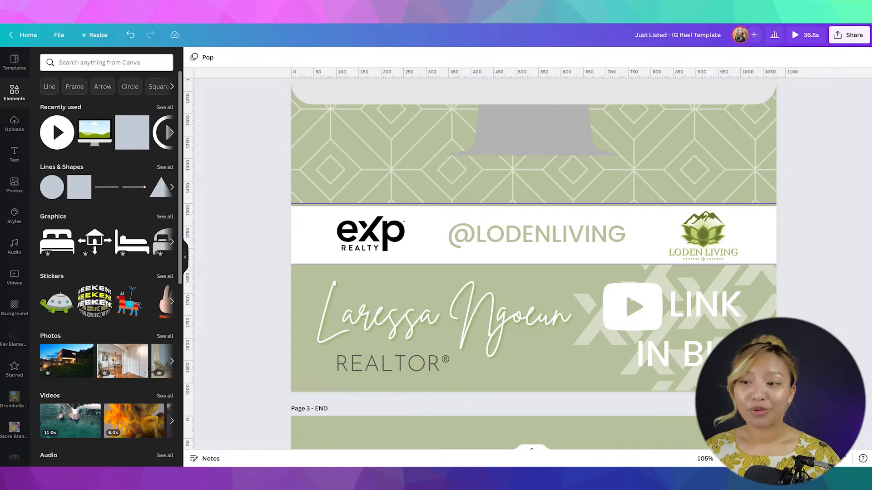
scroll(557, 247, down, 5)
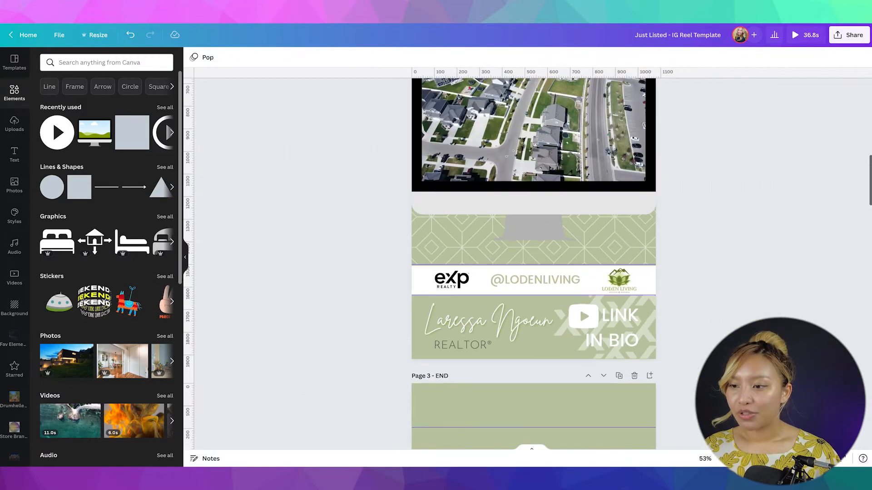
scroll(558, 248, up, 2)
Add a square to page 5, reshape it into a full-width bar between the upper pair of guides and colour it white
scroll(636, 264, down, 15)
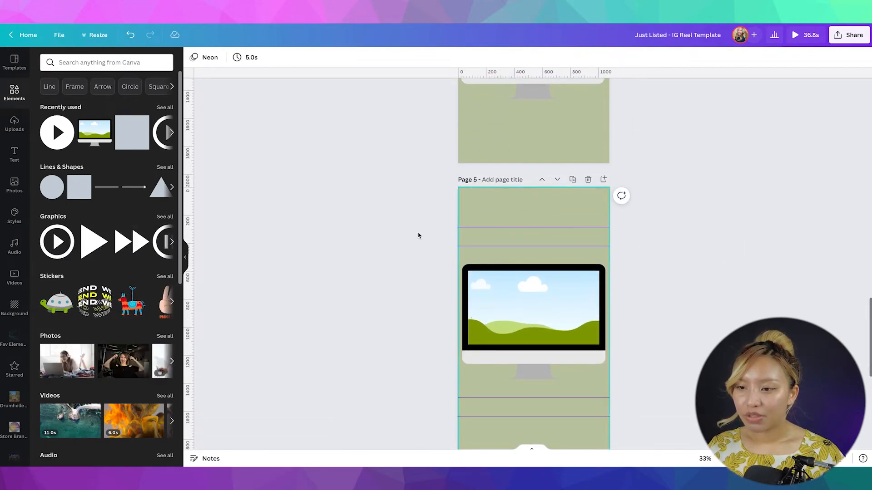
scroll(385, 228, up, 4)
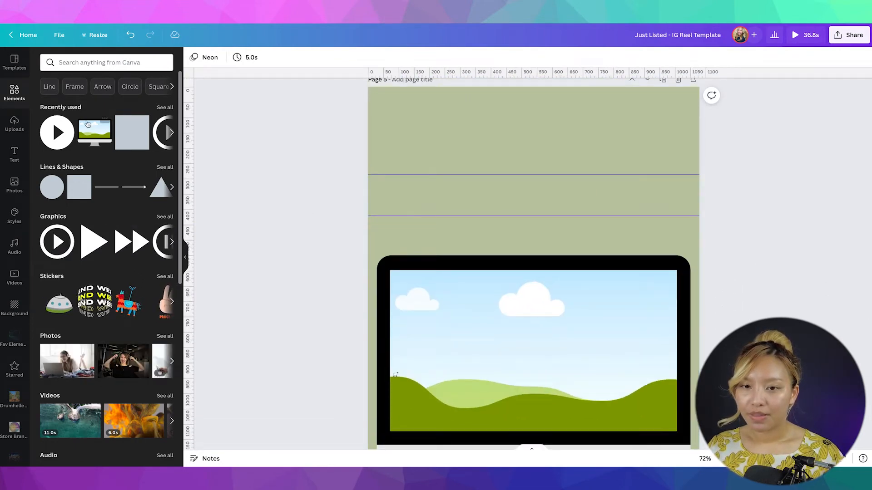
click(132, 132)
drag(516, 298, 447, 217)
drag(456, 345, 455, 215)
drag(537, 195, 699, 190)
click(194, 59)
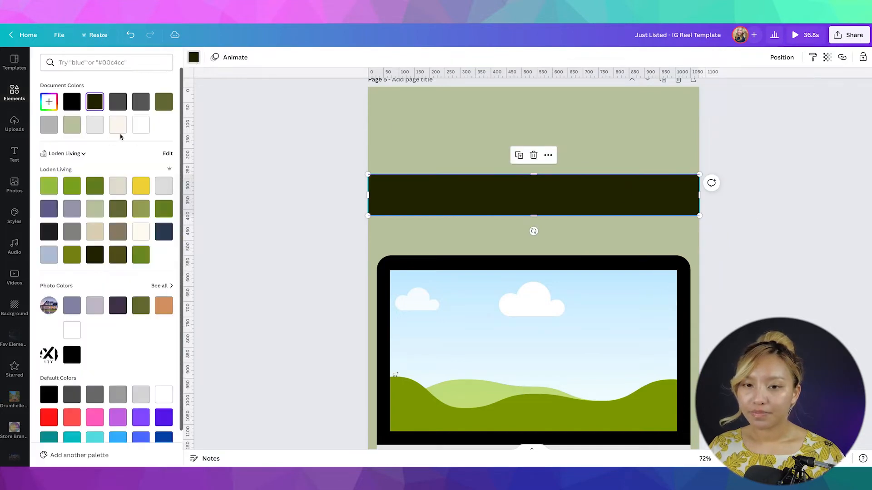
click(140, 125)
Paste a copy of the white bar on page 5, place it between the lower pair of guides and deselect it
scroll(399, 184, down, 1)
scroll(401, 186, down, 5)
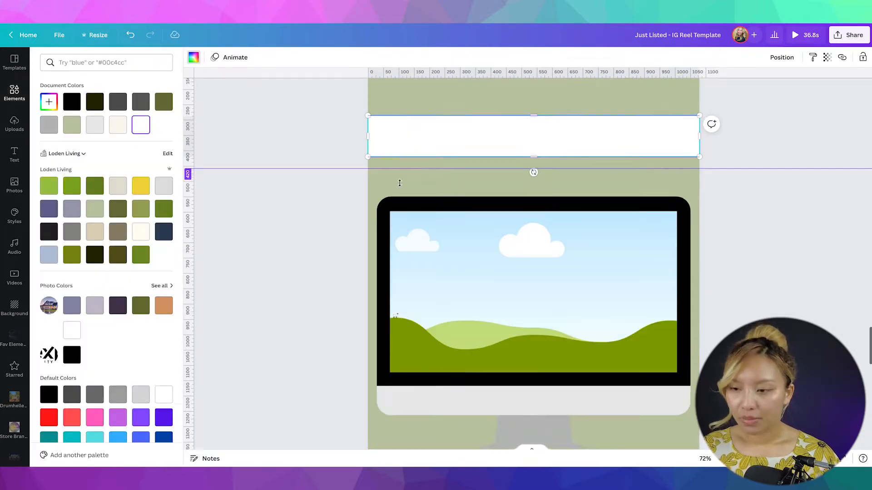
click(453, 275)
key(super+v)
drag(465, 268, 470, 322)
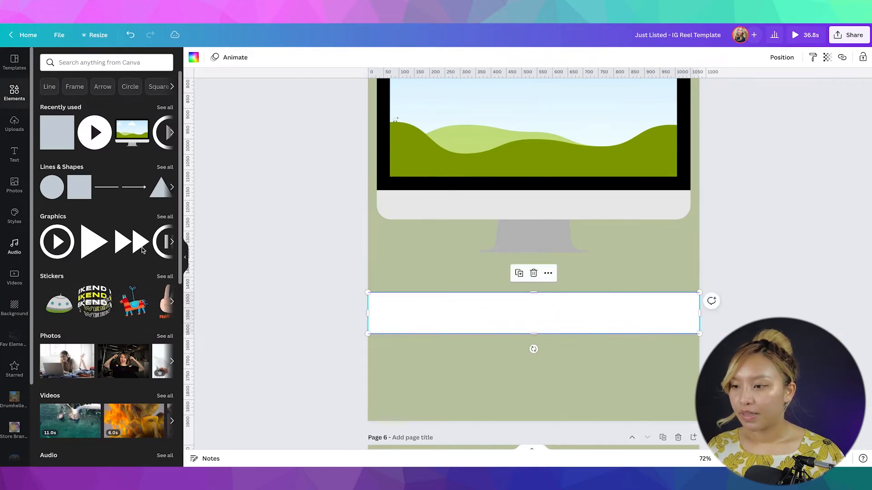
click(740, 201)
scroll(742, 206, down, 5)
scroll(742, 204, up, 2)
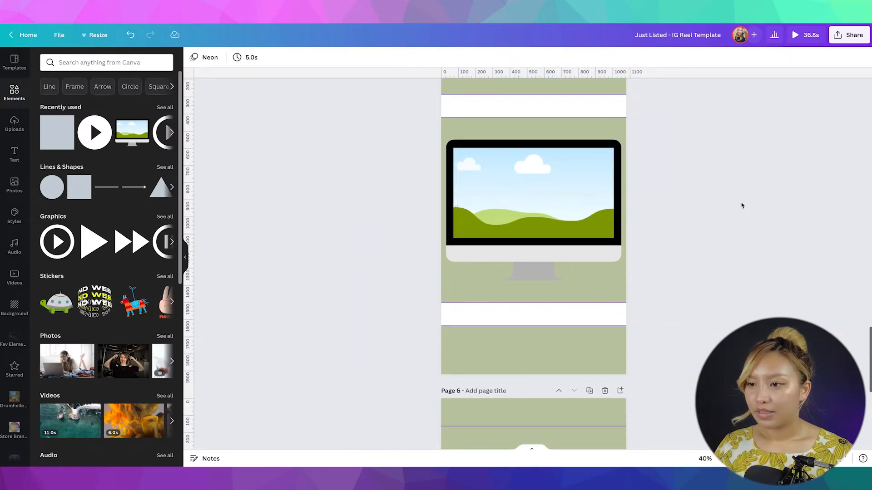
scroll(741, 202, down, 1)
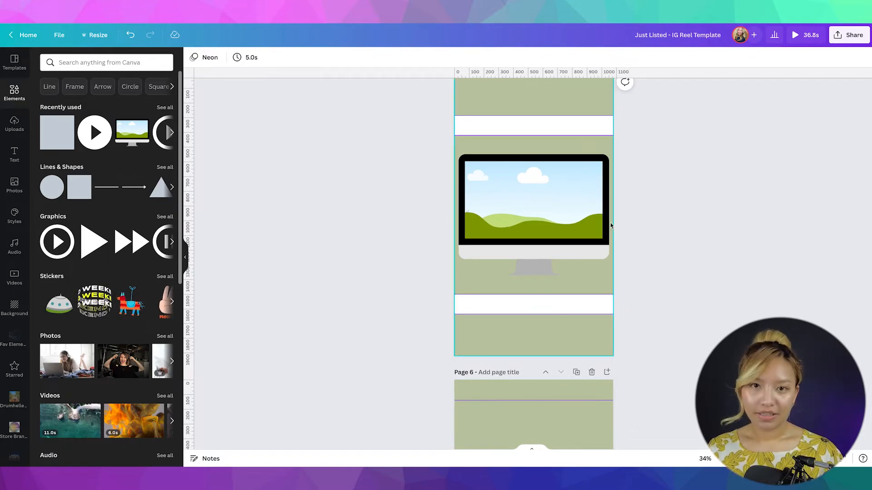
Add the round play button to page 6, enlarge it centred just below the upper guides and recolour it dark grey
scroll(610, 225, down, 5)
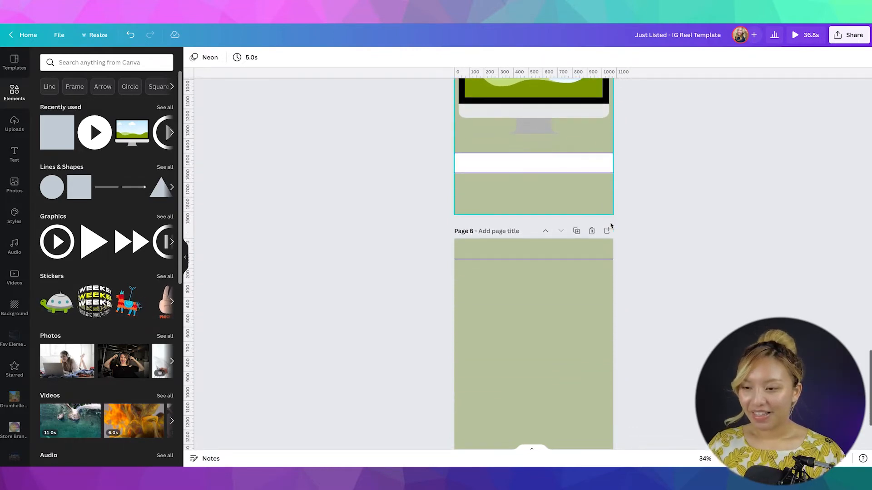
scroll(545, 312, down, 2)
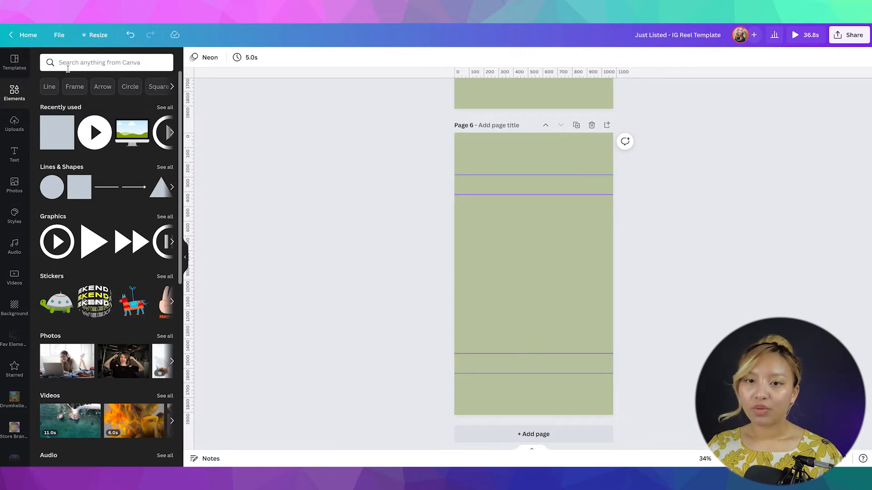
click(94, 132)
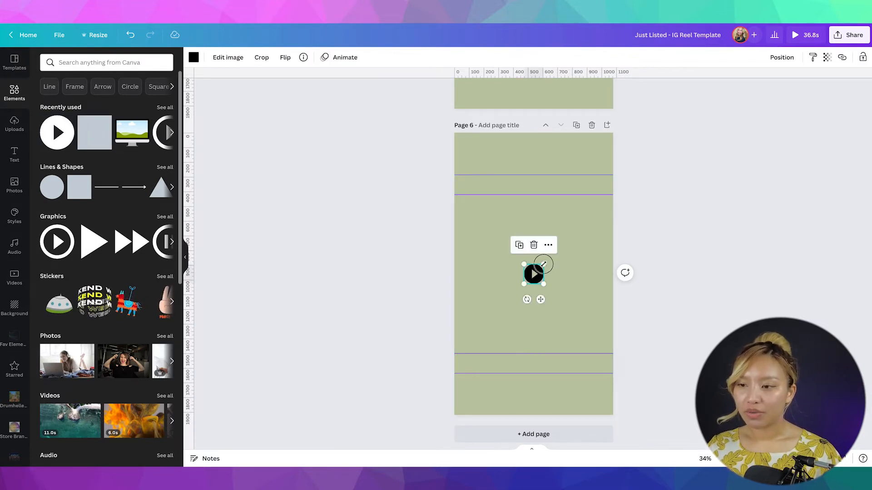
drag(534, 274, 534, 228)
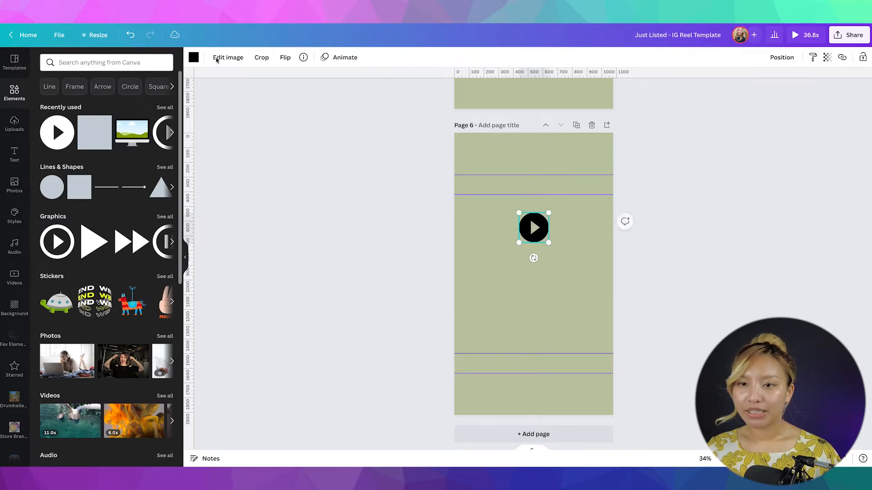
click(194, 57)
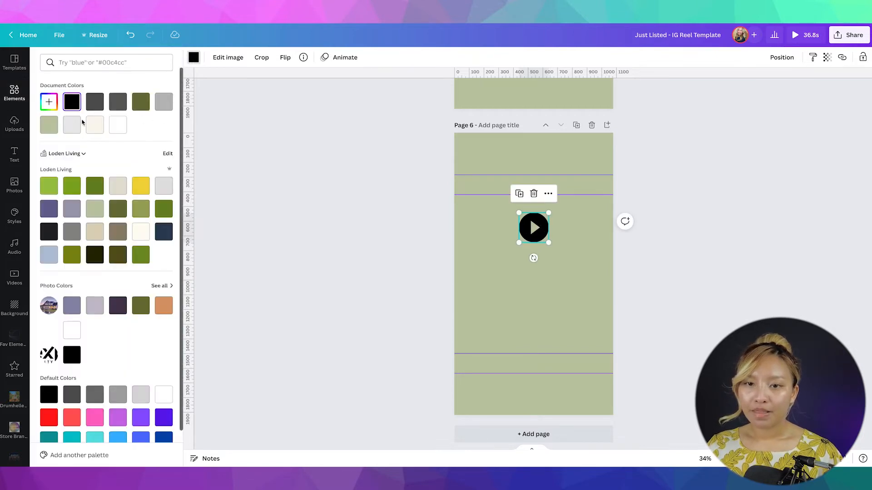
click(94, 101)
click(432, 298)
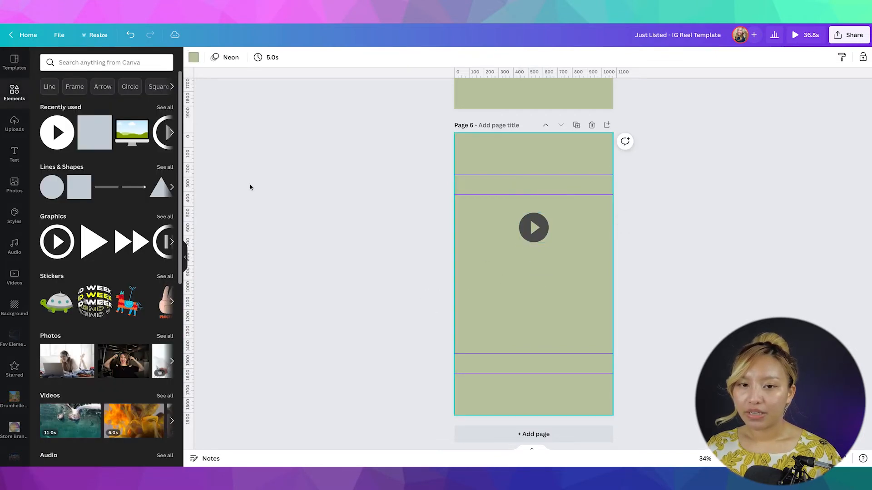
Add an uppercase Poppins Medium subheading to page 6, enlarged to about size 51.5 and centred below the play button
click(14, 155)
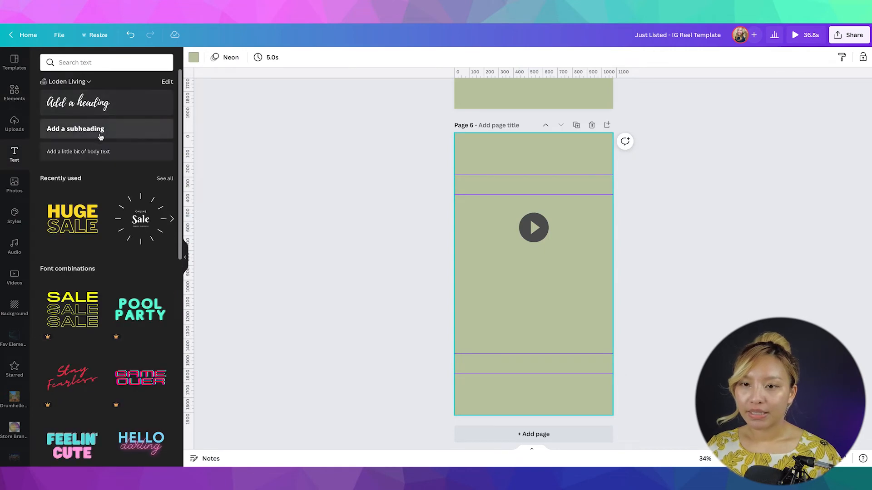
click(101, 131)
click(226, 57)
text(popp)
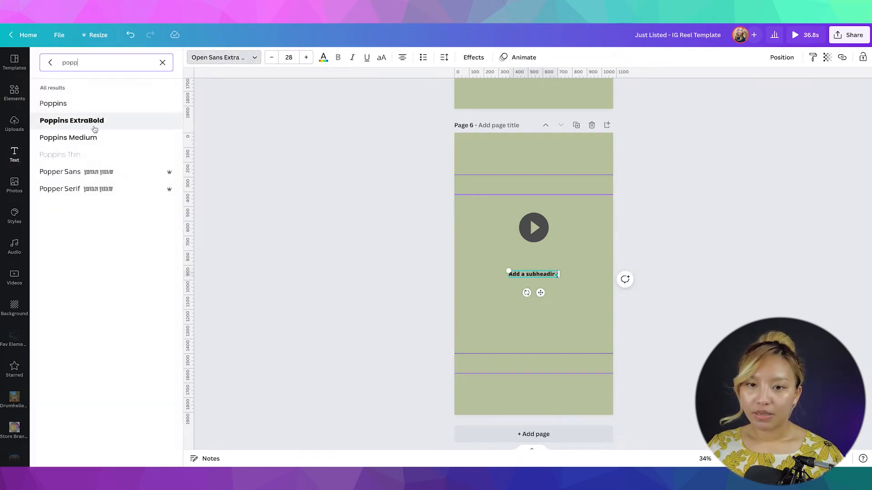
click(93, 137)
drag(508, 272, 463, 266)
click(381, 58)
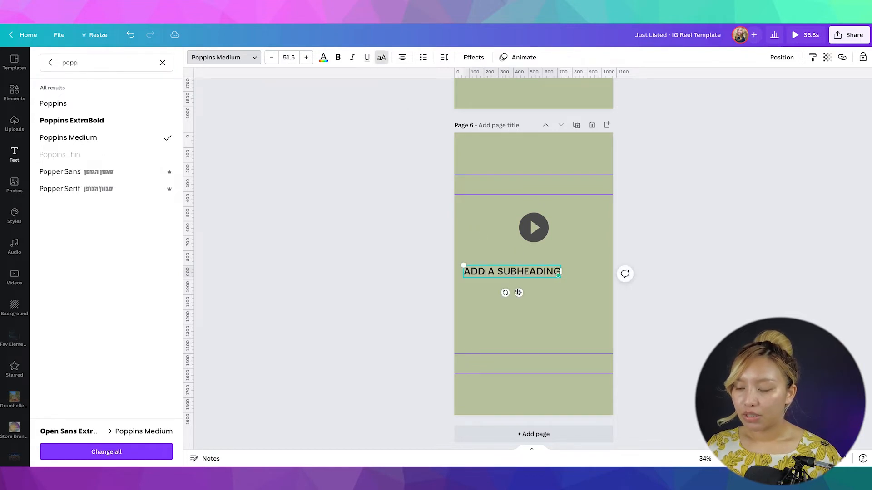
drag(518, 293, 537, 282)
Replace the subheading text with "WATCH THE REST HERE", broken onto two lines after "THE"
double_click(528, 260)
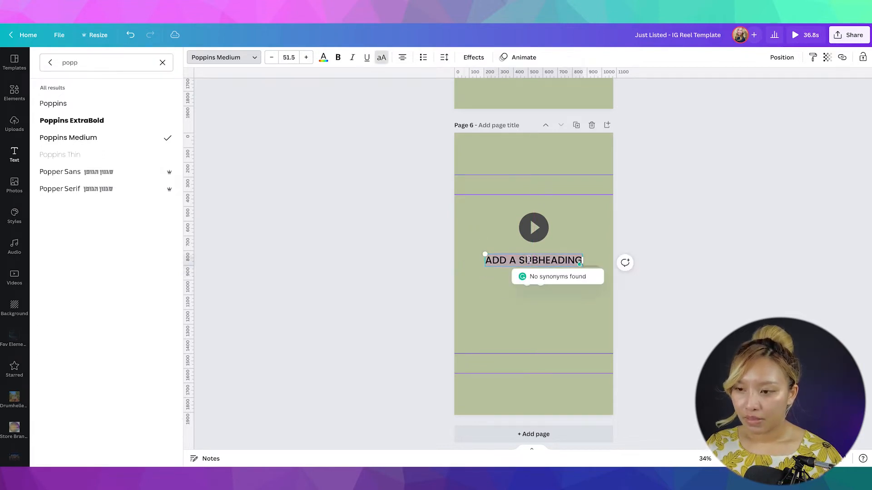
text(WATCH T)
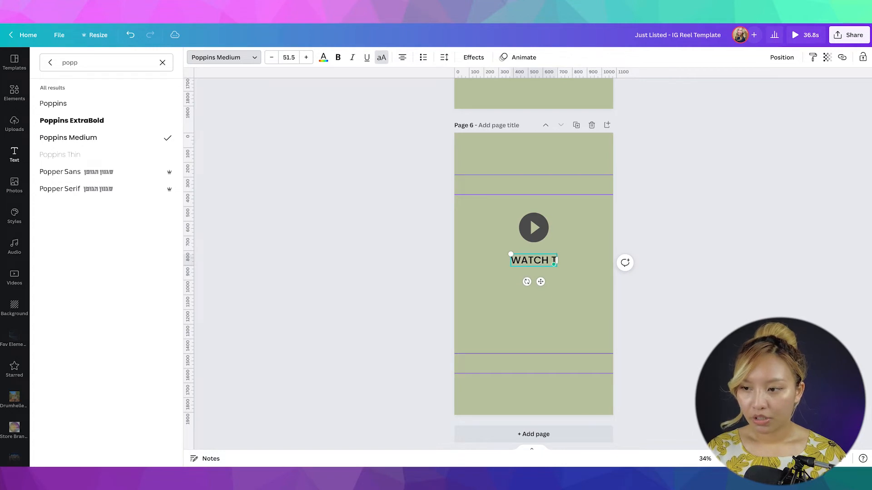
text(HE REST)
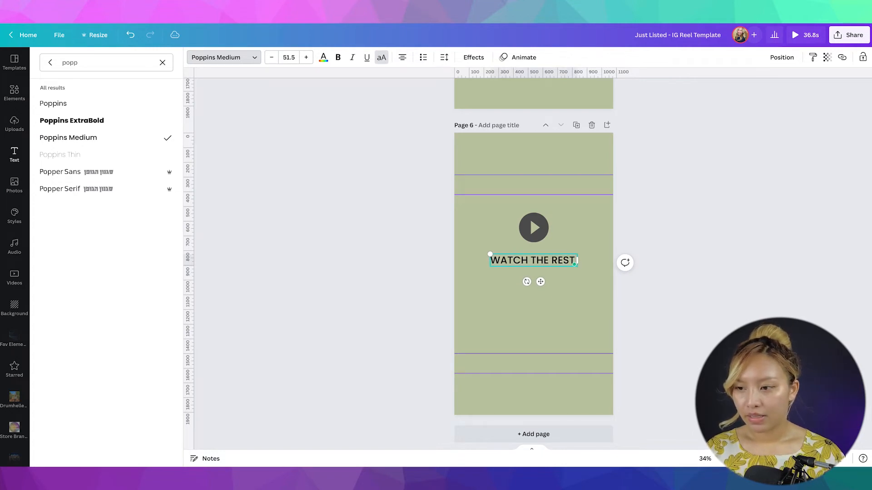
key(Return)
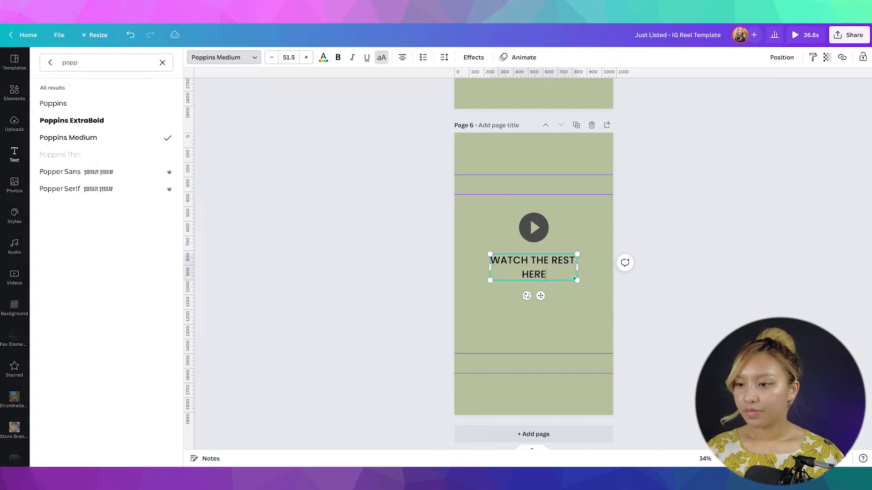
click(538, 258)
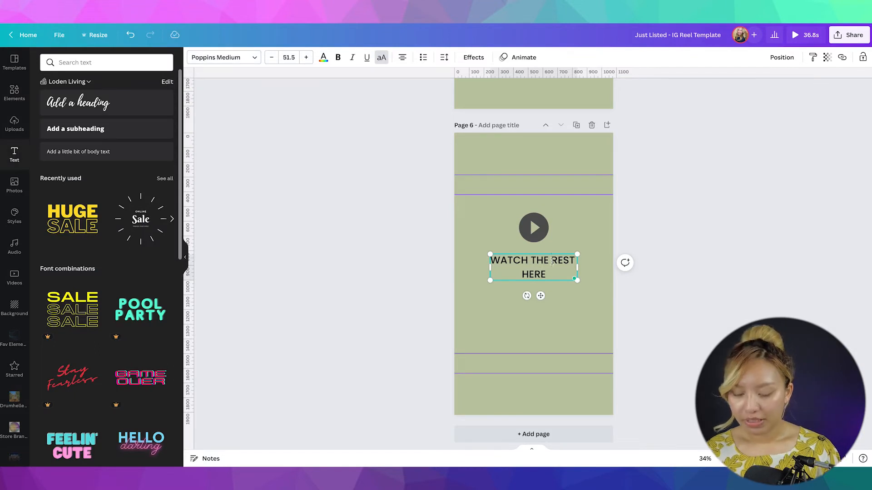
key(Return)
key(BackSpace)
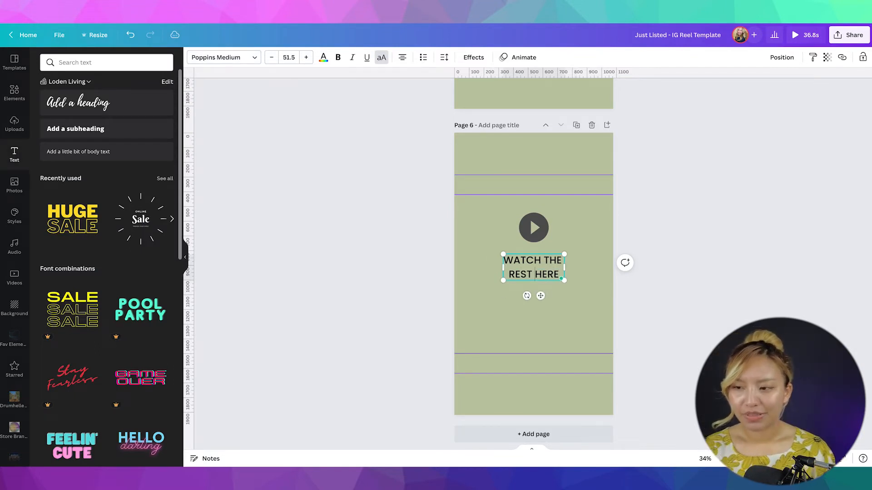
Enlarge the "WATCH THE REST HERE" text to about size 96.9 and tighten its line spacing to about 1.06
mouse_move(564, 254)
mouse_down()
mouse_move(596, 241)
mouse_move(543, 261)
mouse_move(602, 244)
mouse_move(549, 262)
mouse_up()
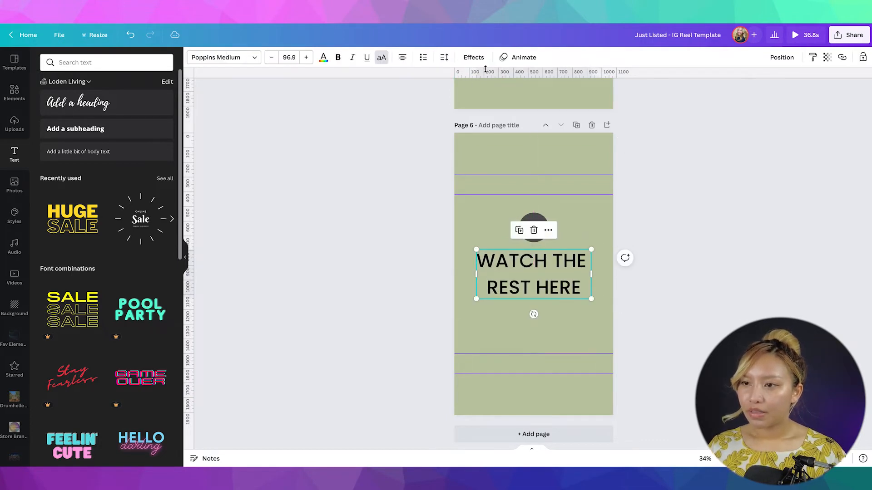
click(445, 57)
drag(496, 119, 478, 119)
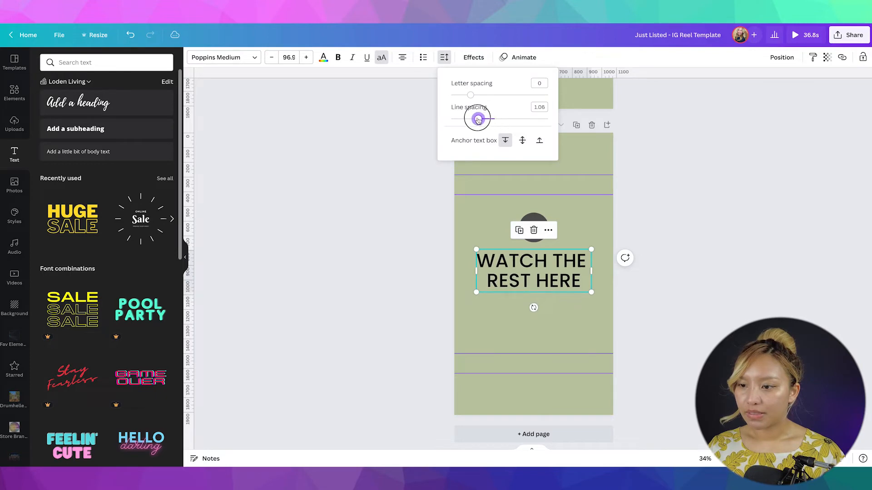
Make the "WATCH THE REST HERE" text white with the Lift effect and nudge it slightly closer to the play button
click(324, 57)
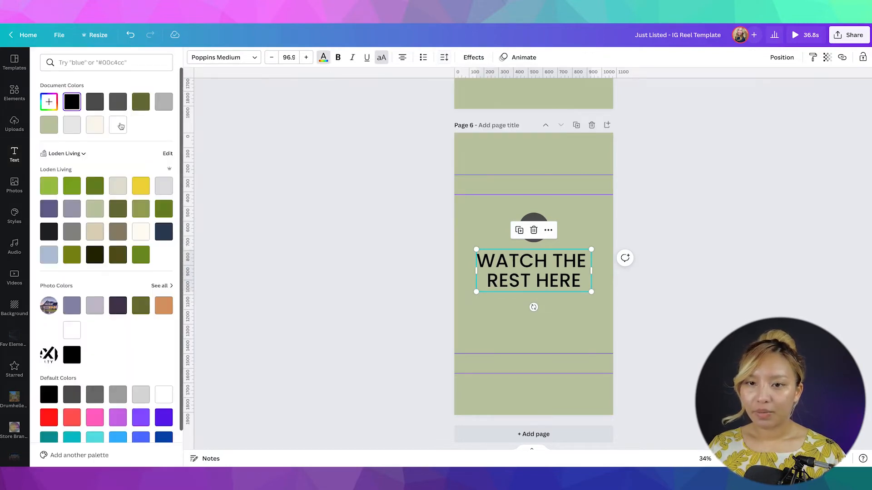
click(117, 124)
click(474, 57)
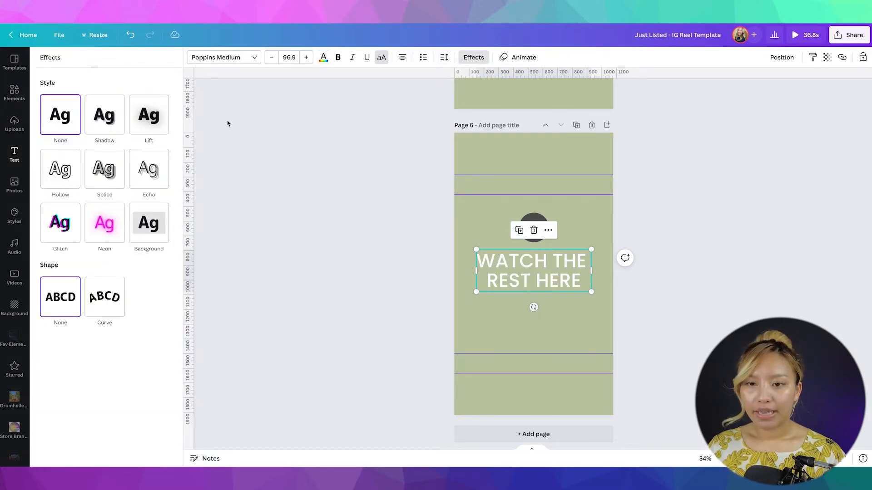
click(159, 117)
click(772, 257)
drag(546, 264, 548, 261)
click(692, 264)
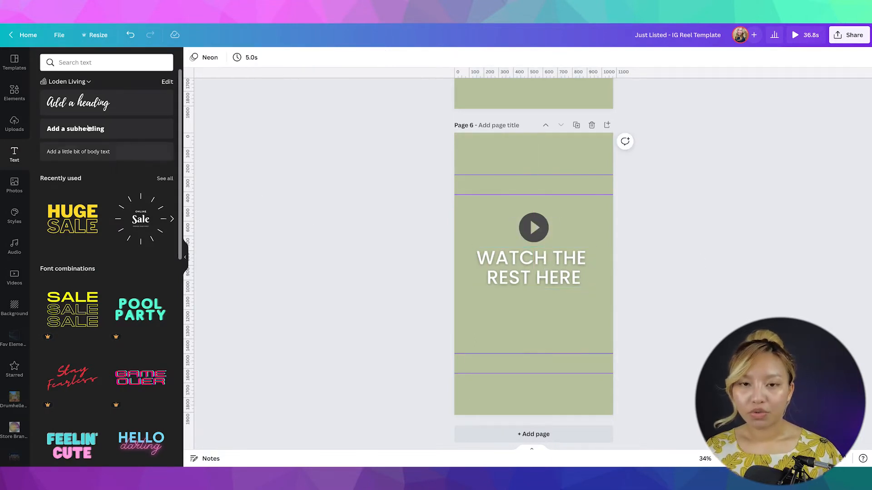
Add a square to page 6 and reshape it into a full-width horizontal band just below the "WATCH THE REST HERE" text
click(14, 93)
click(53, 121)
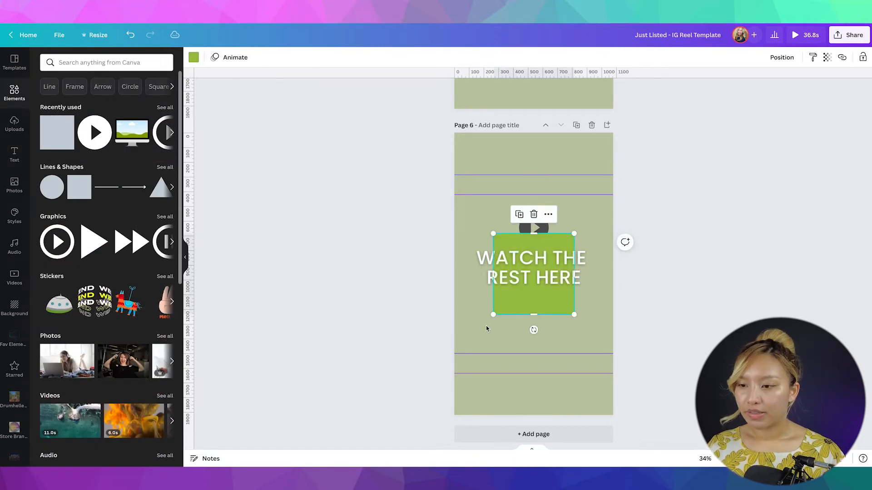
drag(514, 301, 475, 323)
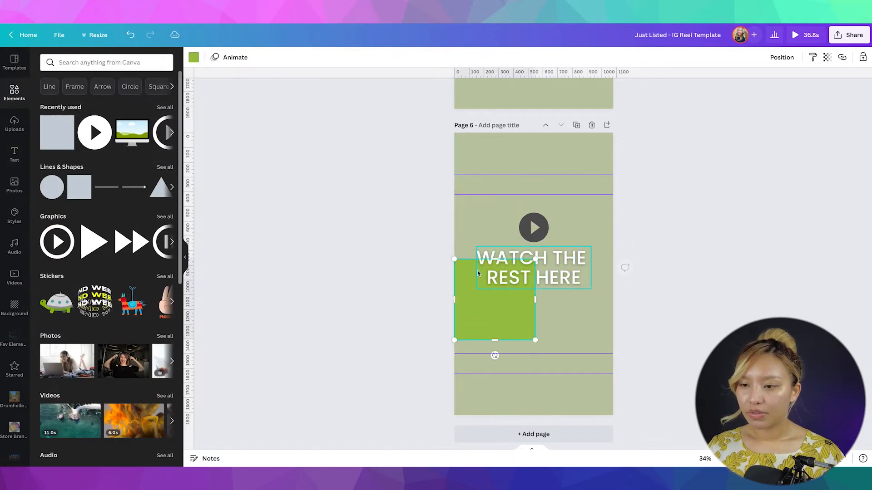
drag(495, 260, 494, 298)
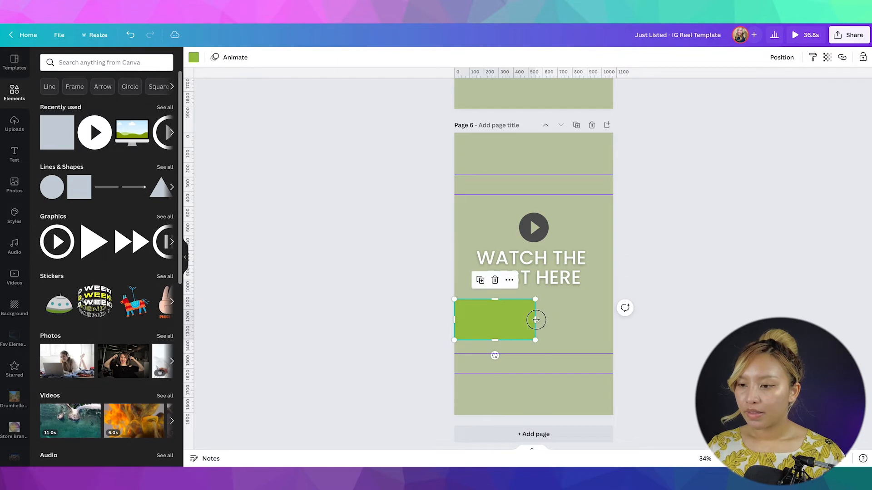
drag(536, 319, 595, 315)
Recolour the full-width band on page 6 white
click(194, 58)
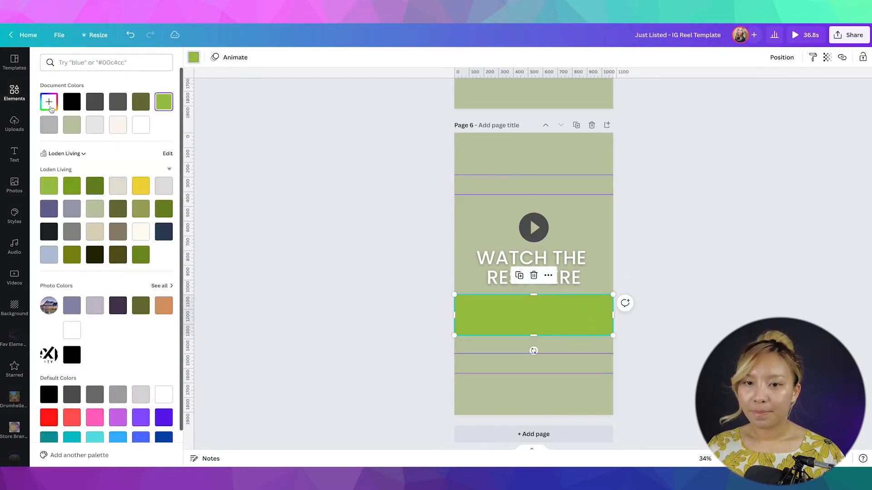
click(141, 130)
key(Escape)
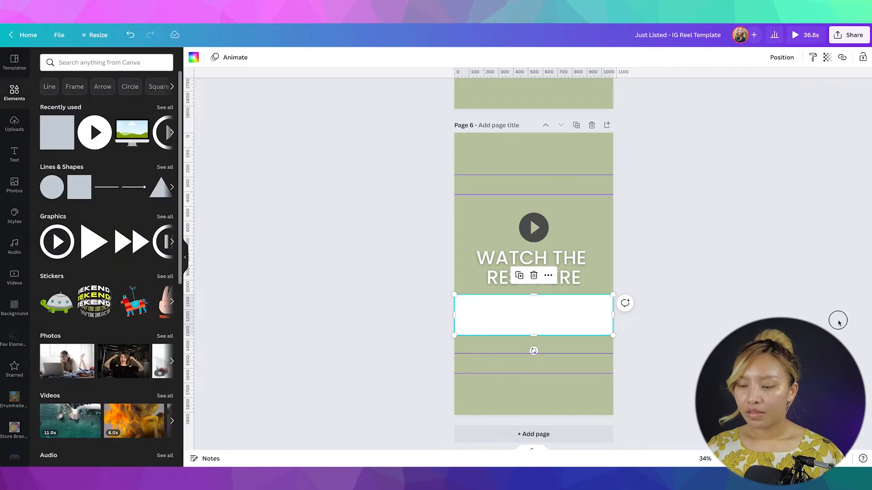
click(646, 249)
Add a new text box on page 6 reading "FULL VIDEO ON MY YOUTUBE CHANNEL"
key(t)
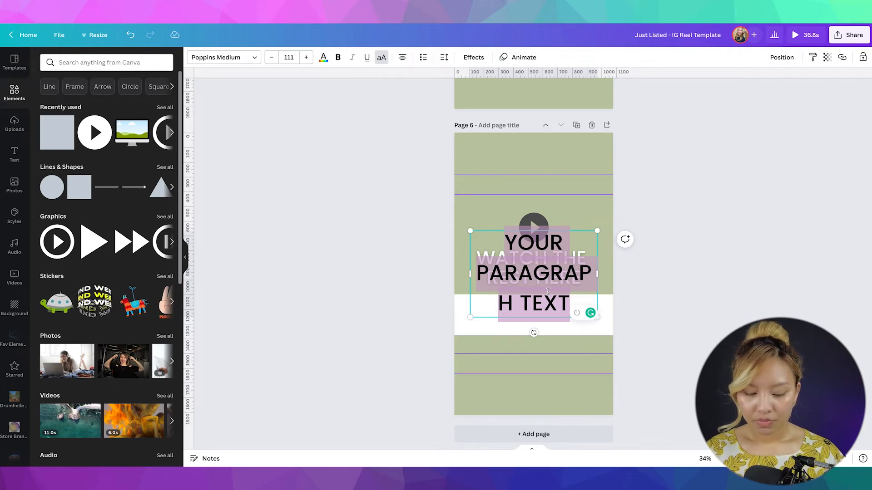
text(FULL V)
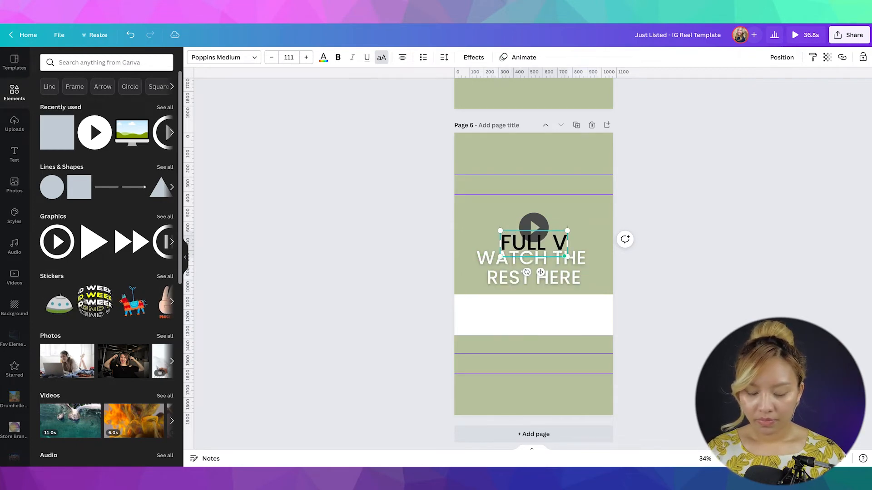
text(IDEO ON MY YOUT)
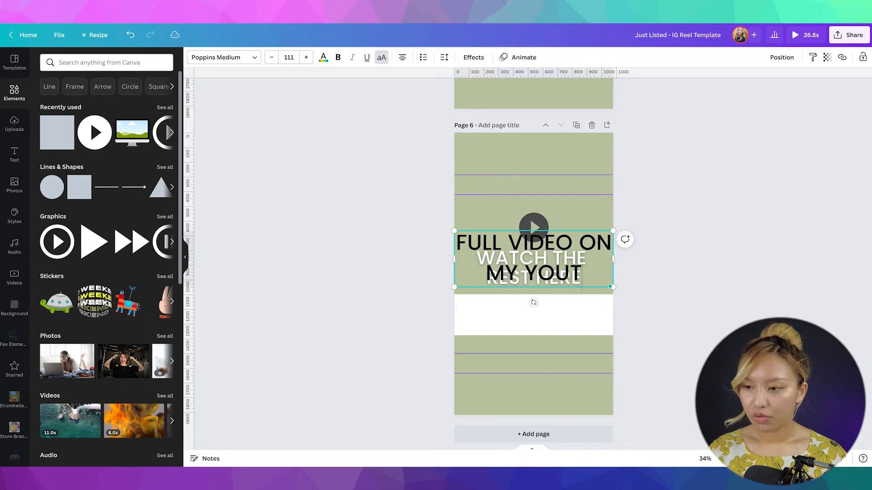
text(UBE)
key(Return)
text(CHANNEL)
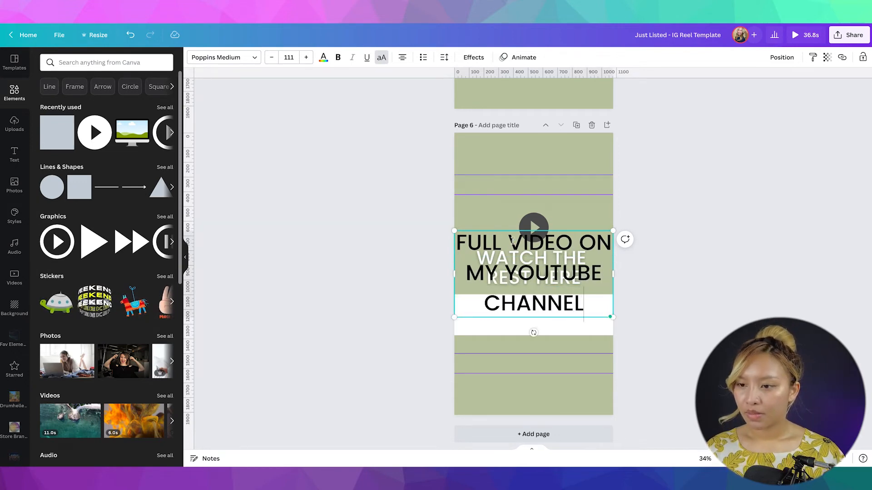
Shrink the YouTube text to size 36.6 inside the white band and add "LINK IN BIO" as a second line
drag(454, 231, 464, 305)
drag(544, 312, 540, 325)
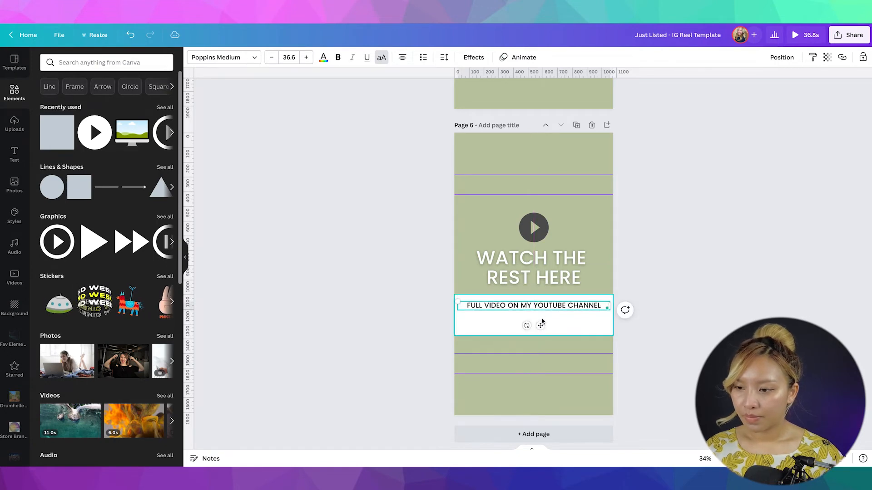
key(Return)
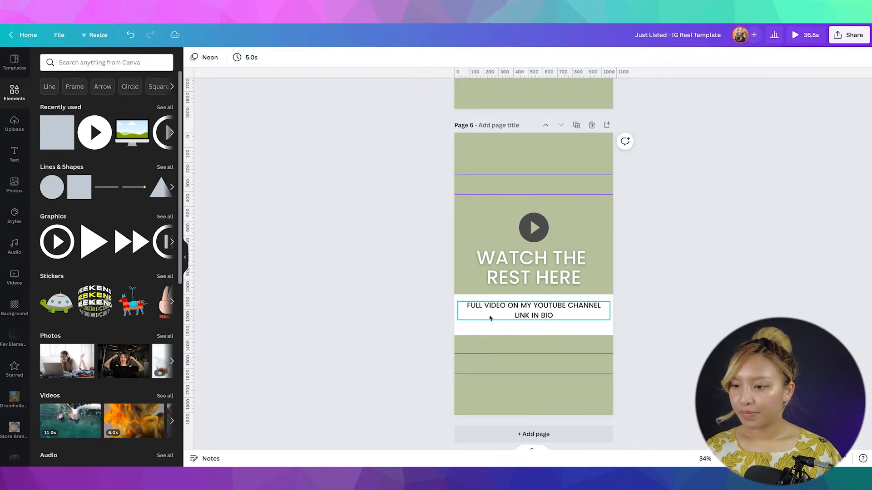
Shorten the white band to fit its two text lines, and move all page 6 elements down together to the vertical centre
click(517, 327)
drag(525, 335, 525, 321)
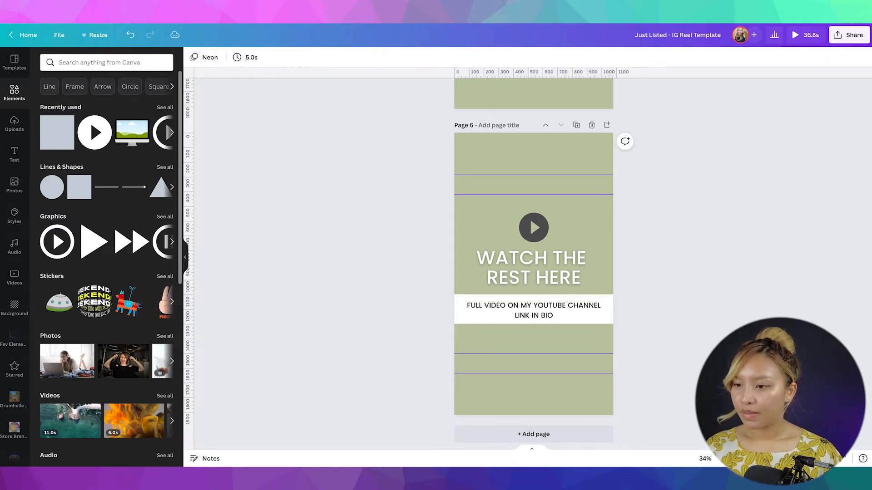
drag(736, 336, 527, 245)
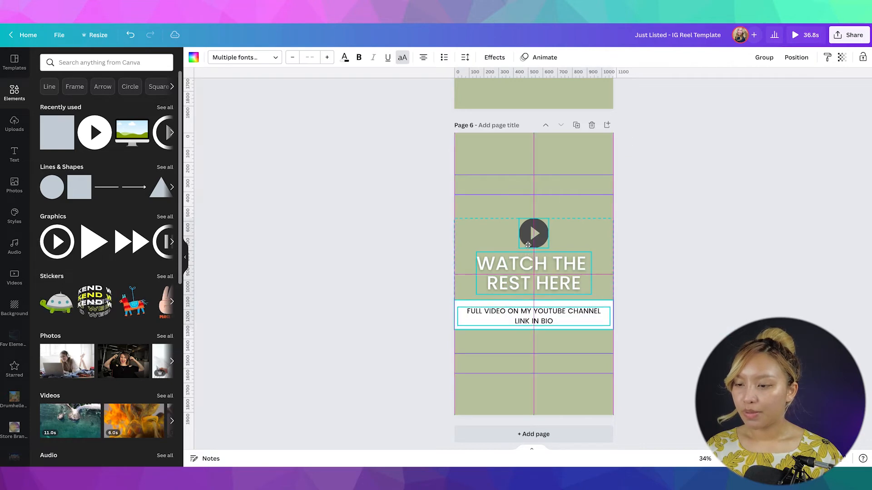
click(705, 267)
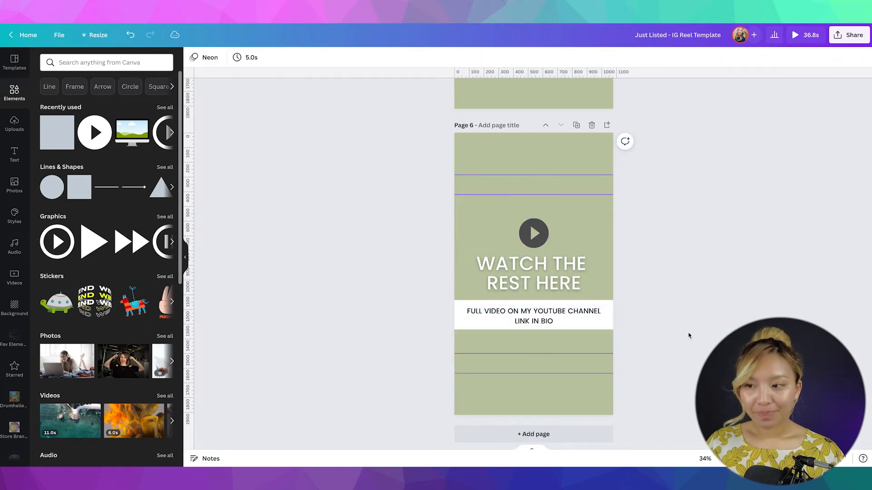
Change the page animation of page 4, the "Property Sneak Peek" cover, to Rise
scroll(688, 335, up, 10)
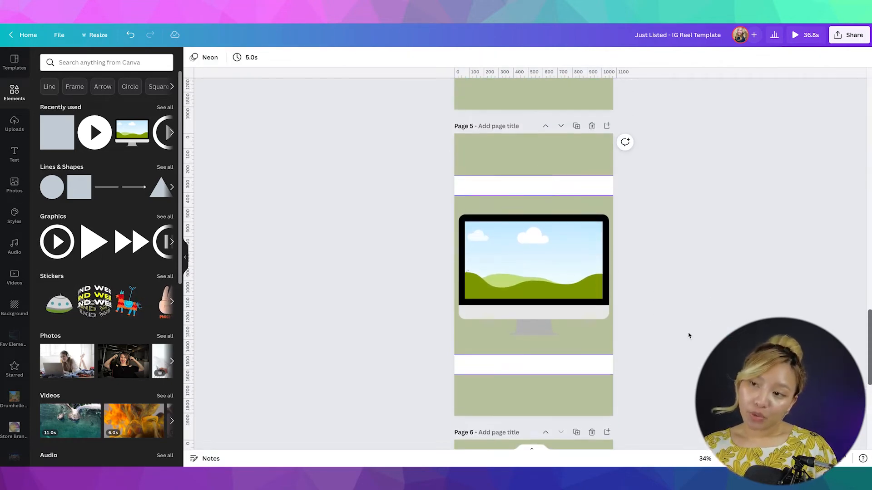
scroll(688, 336, up, 5)
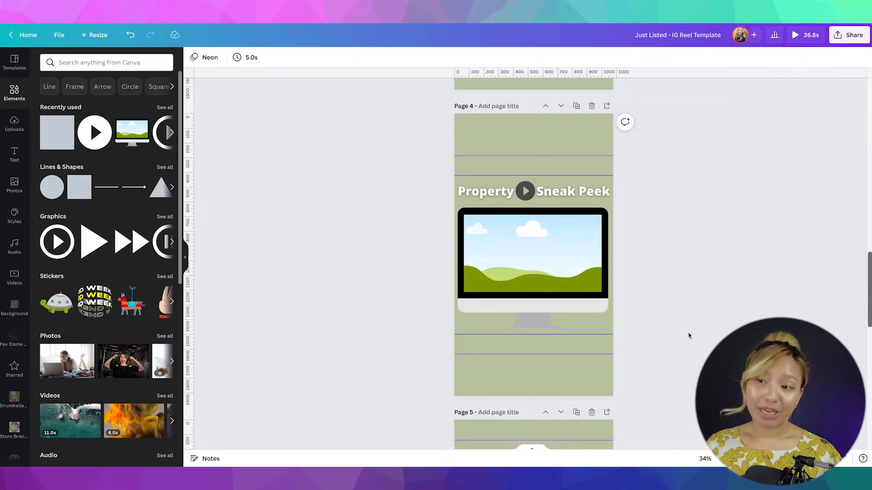
click(518, 137)
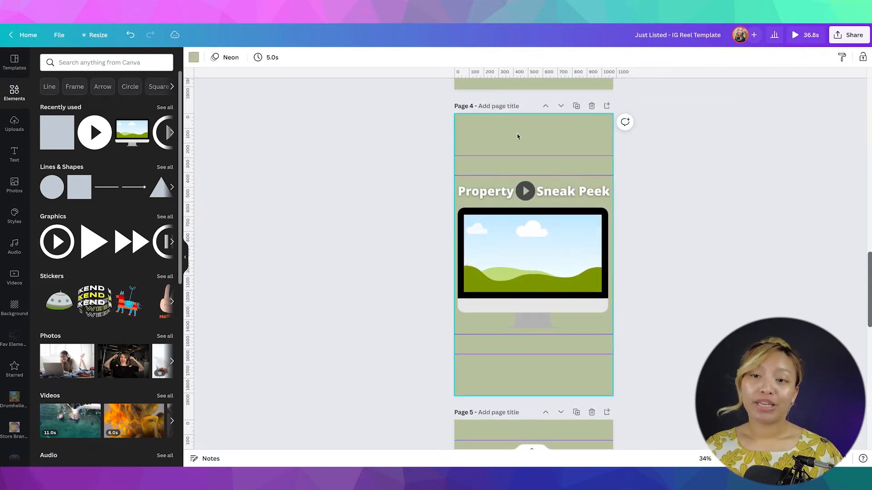
click(233, 61)
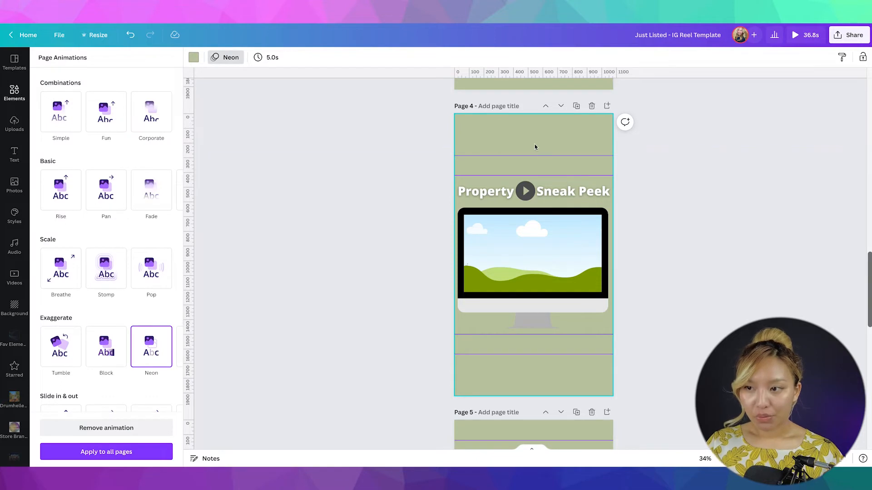
scroll(155, 315, down, 2)
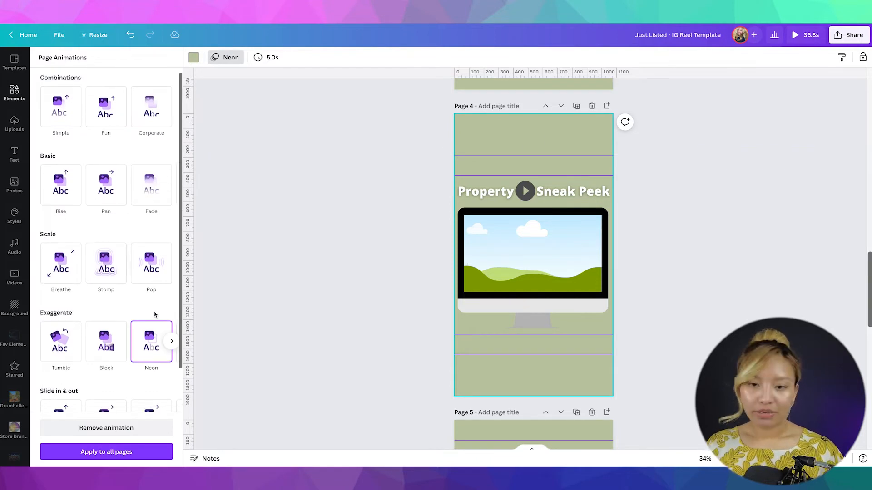
click(56, 175)
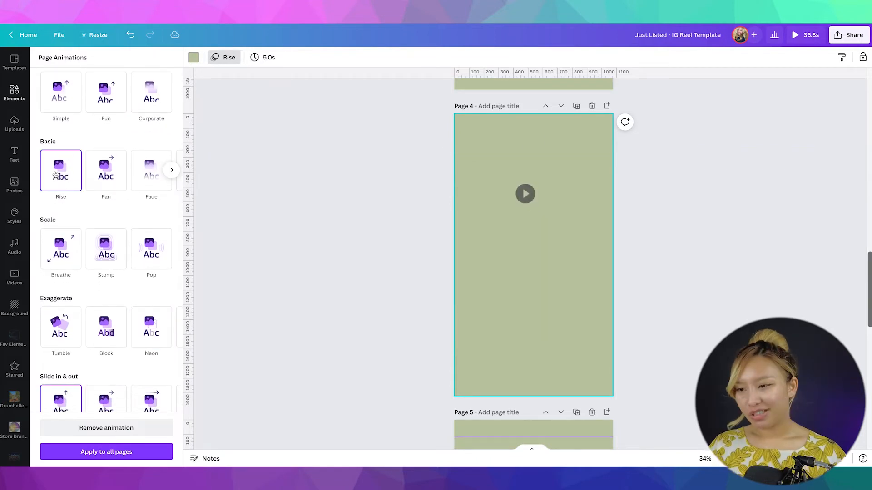
Set the page animation of page 5, the computer mockup between white bands, to Rise
scroll(404, 296, down, 4)
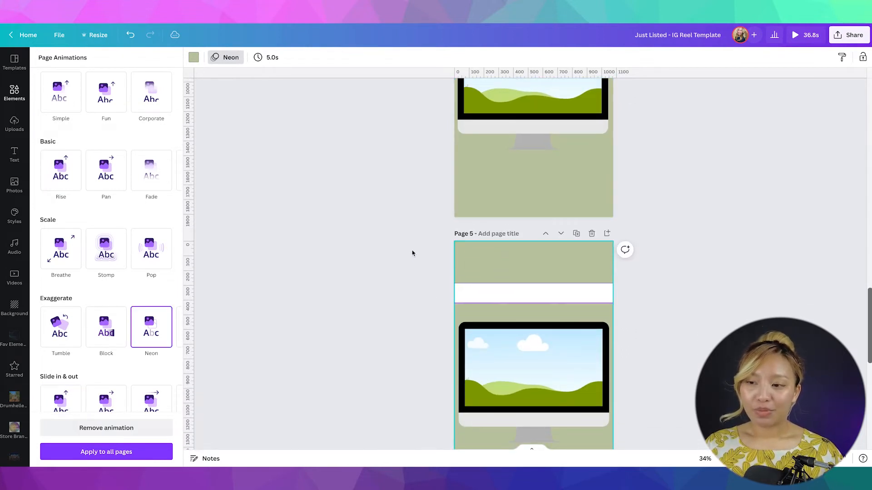
click(61, 172)
scroll(330, 237, down, 2)
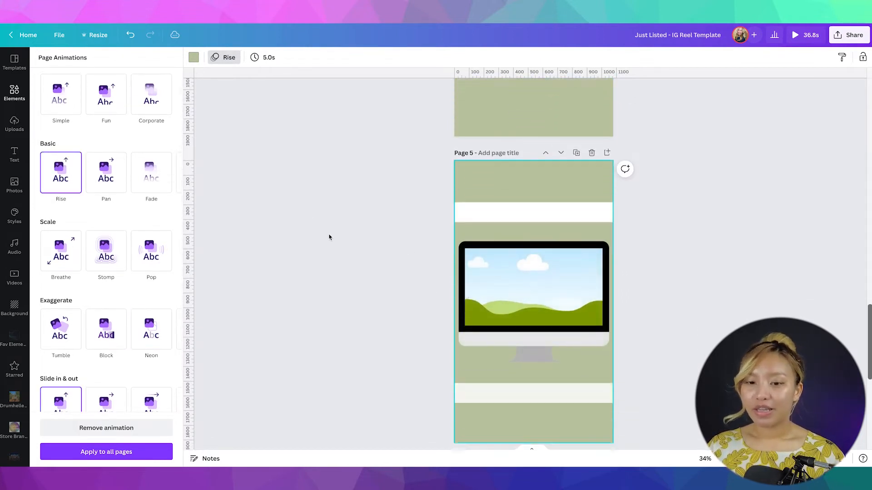
Set the timing of page 6, the "WATCH THE REST HERE" end page, to 4 seconds
scroll(329, 237, down, 7)
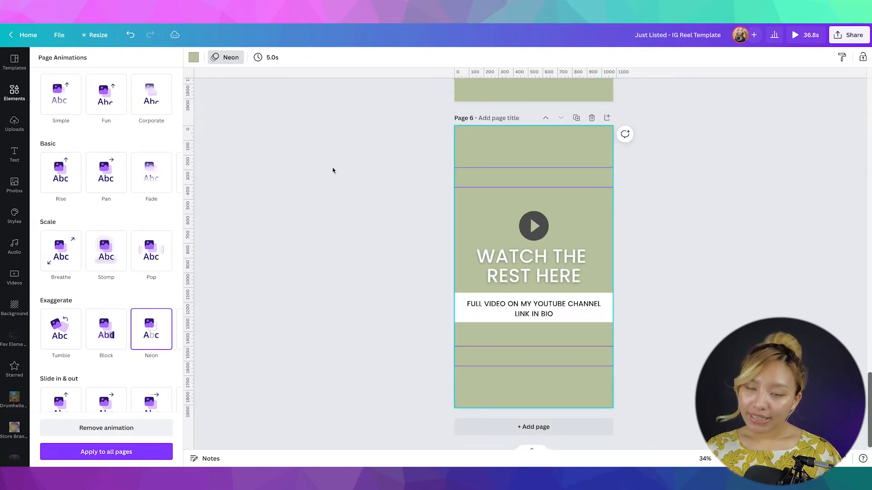
scroll(116, 227, down, 1)
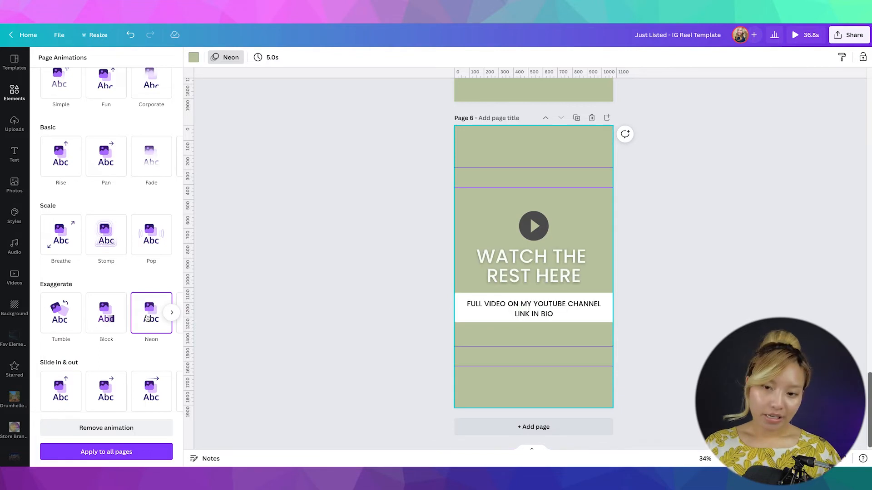
click(272, 58)
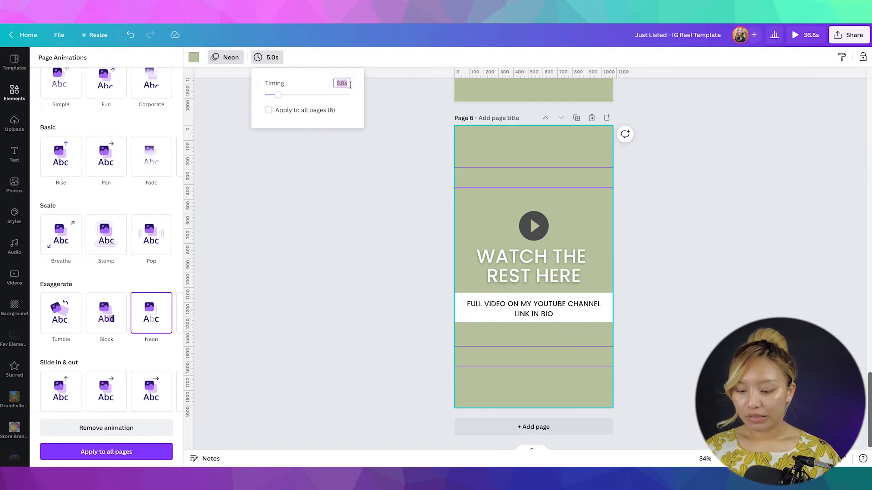
click(399, 159)
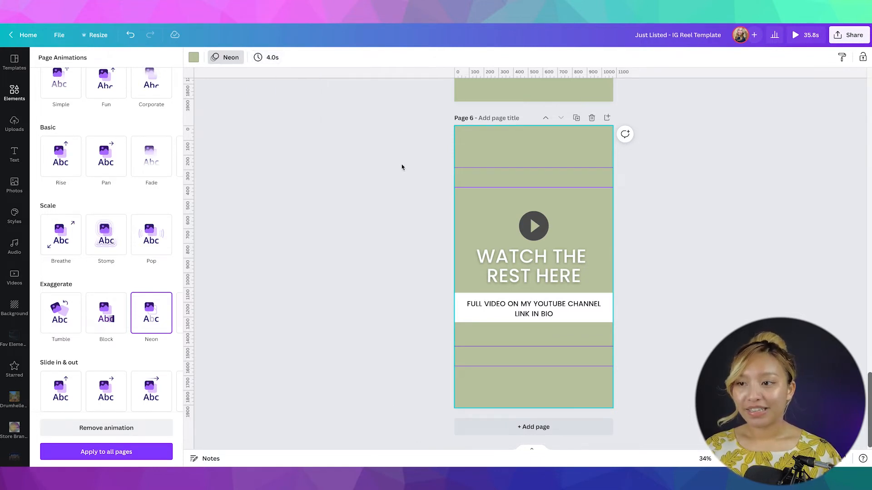
Set the timing of page 5, the video page, to 10 seconds
scroll(481, 169, up, 6)
click(486, 159)
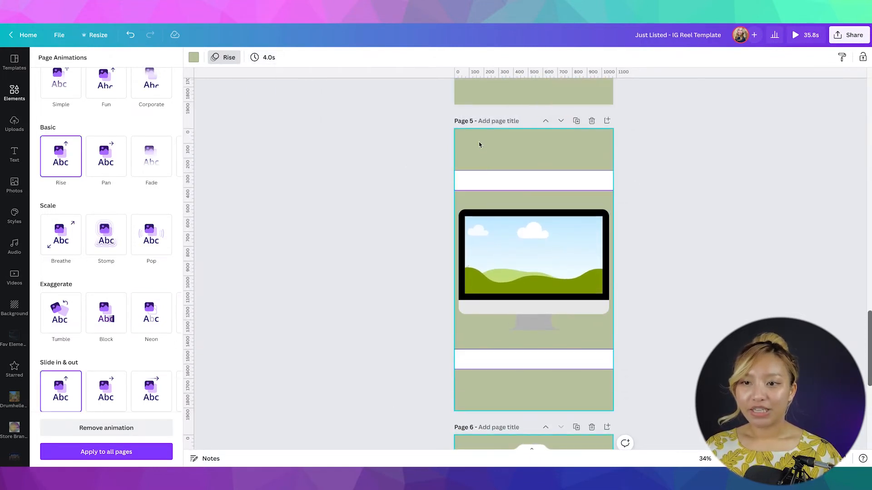
click(266, 57)
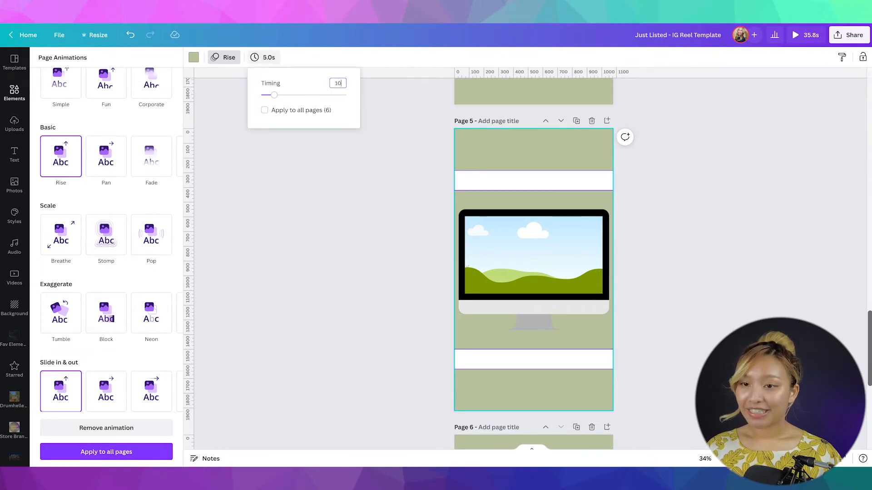
text(10)
key(Return)
Set the timing of page 4, the "Property Sneak Peek" cover, to 3 seconds
scroll(522, 204, up, 6)
click(493, 129)
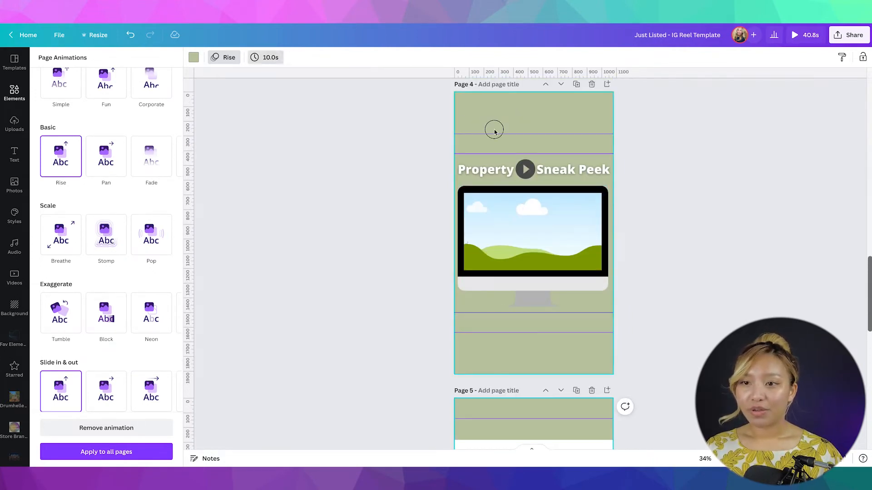
click(268, 58)
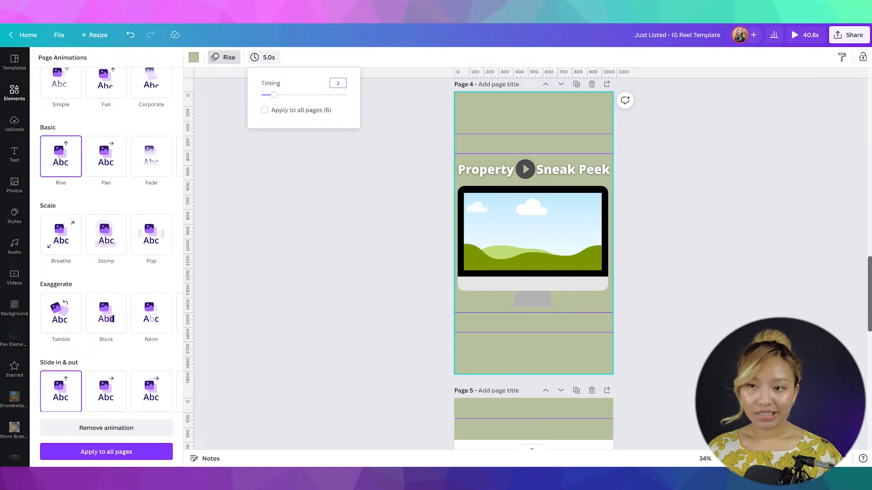
key(Return)
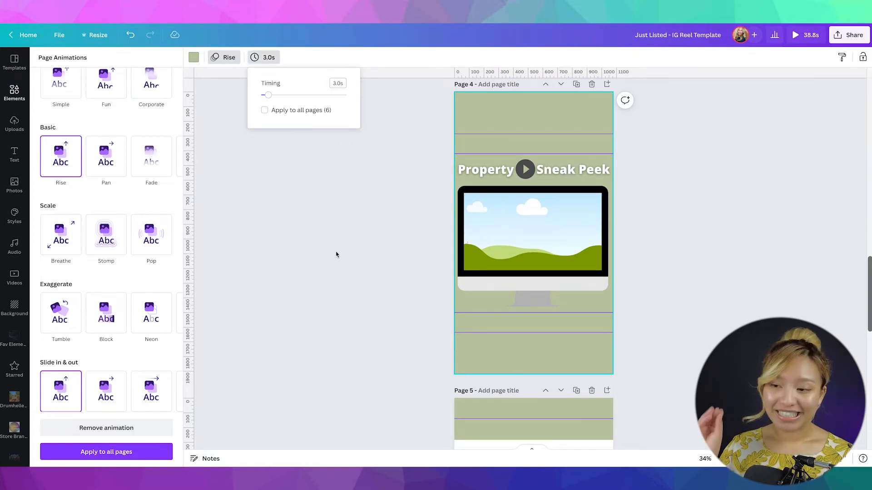
click(635, 274)
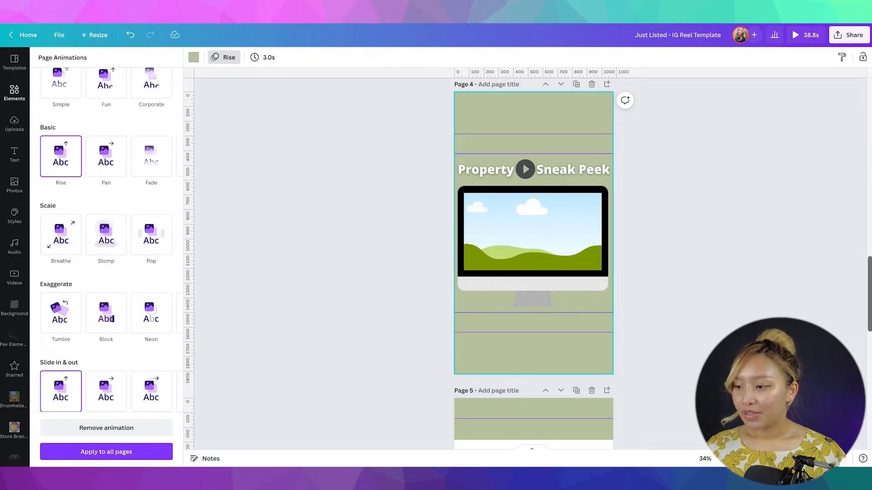
click(817, 459)
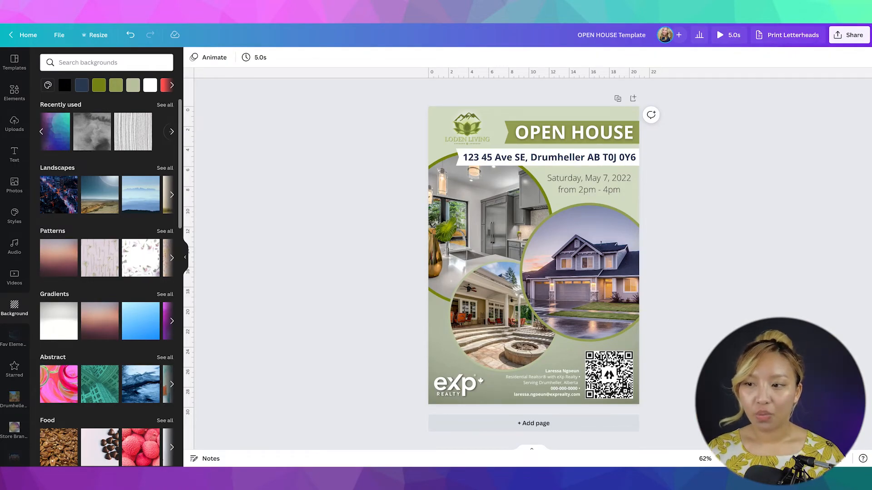
Add a second page to the OPEN HOUSE Template design and insert the circle frame with a coloured outline on it
click(576, 424)
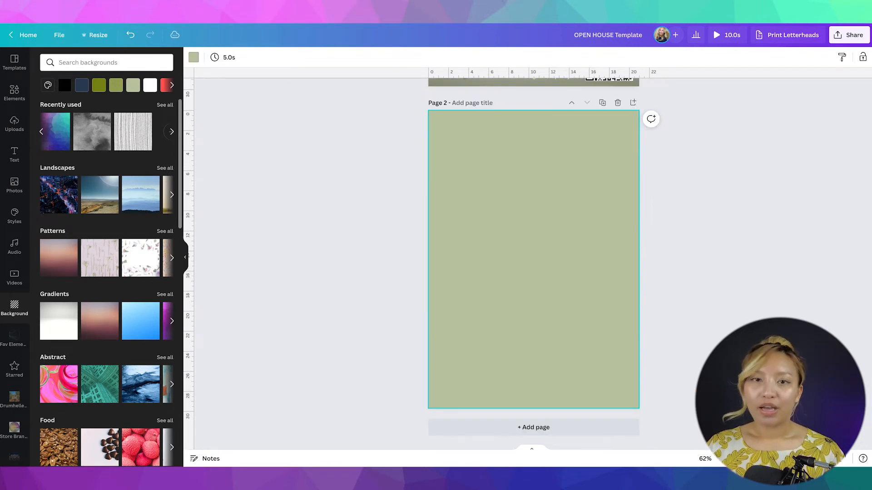
click(14, 93)
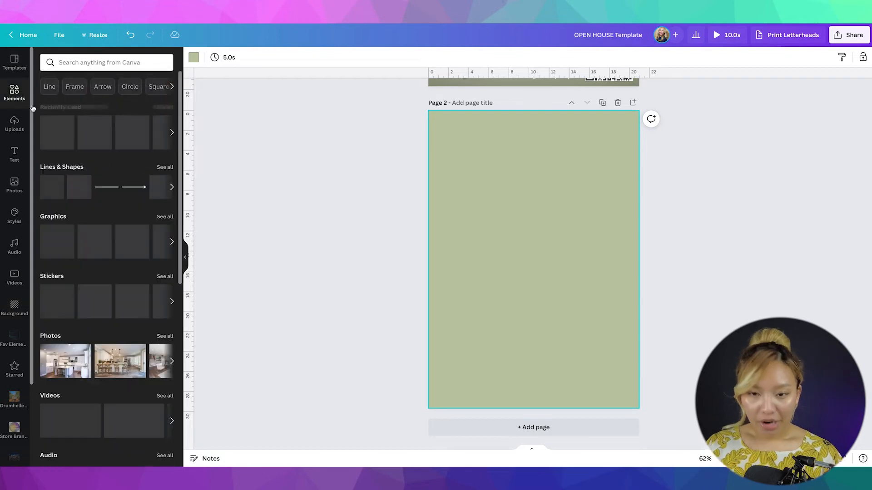
scroll(77, 329, down, 6)
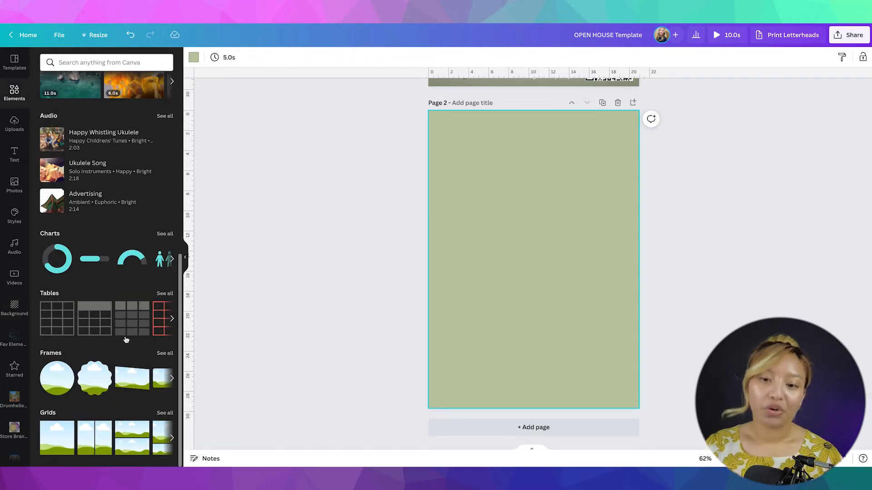
click(167, 354)
scroll(168, 354, down, 5)
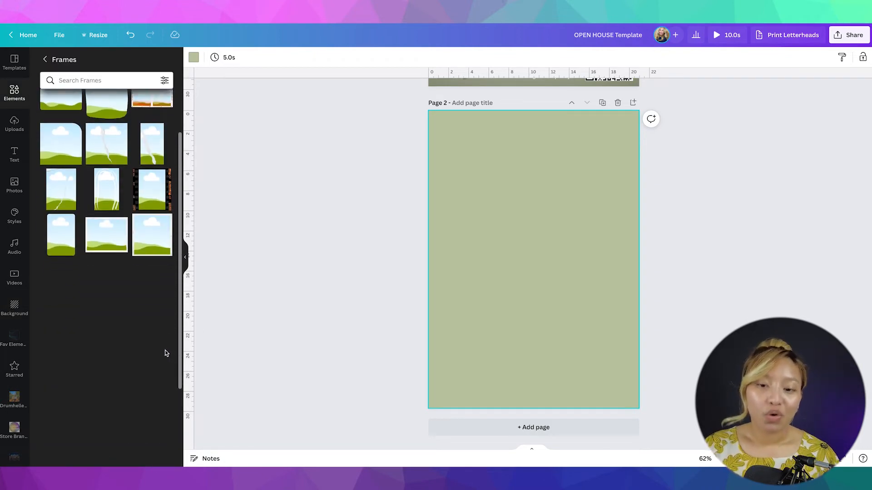
scroll(159, 345, down, 8)
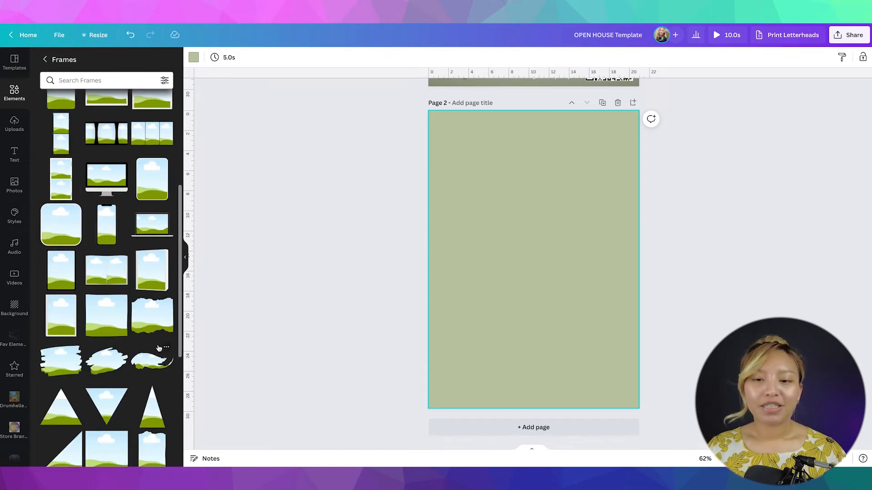
scroll(159, 346, down, 2)
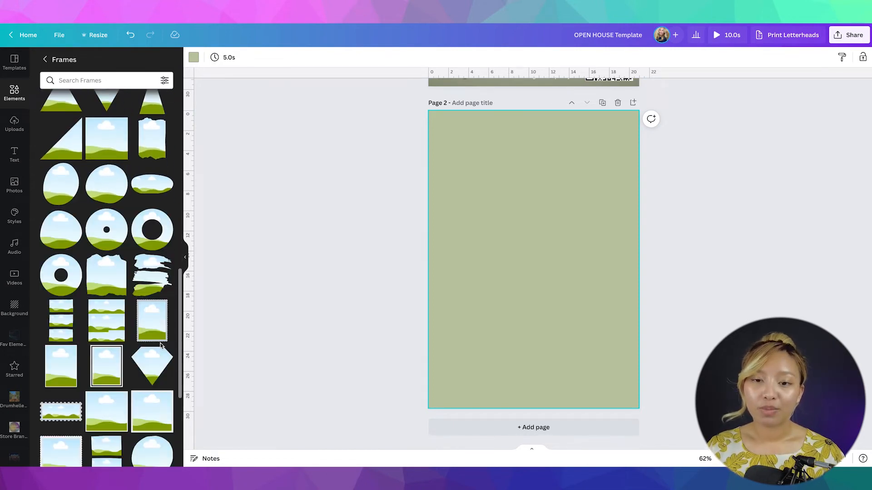
scroll(162, 346, down, 3)
click(164, 367)
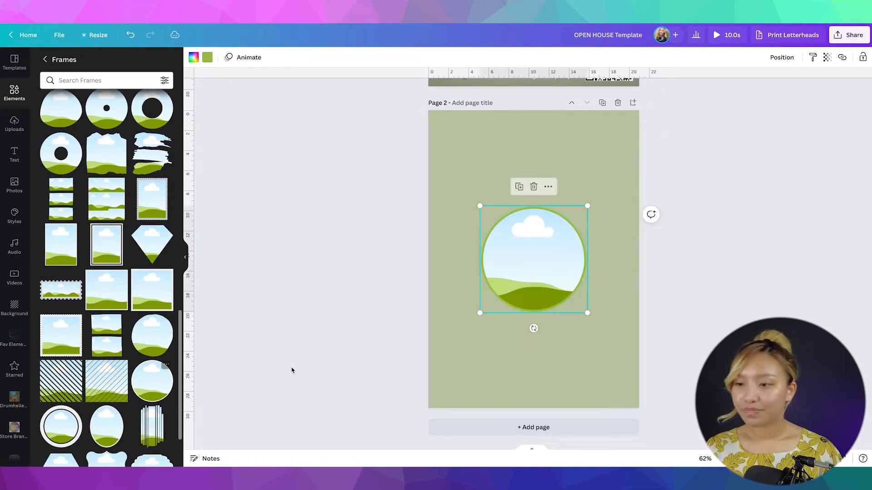
Enlarge the circle frame at the page's left edge, then add two progressively smaller copies, one at the right edge and one lower centre
drag(556, 246, 488, 180)
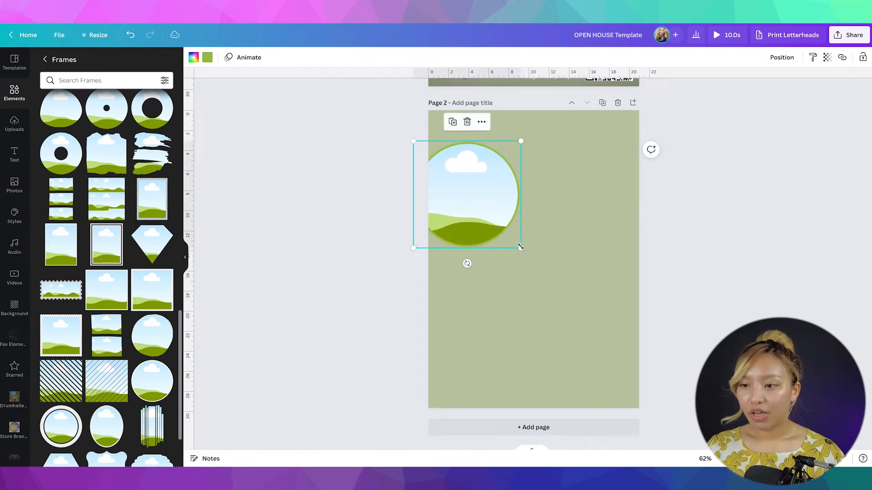
drag(522, 247, 599, 261)
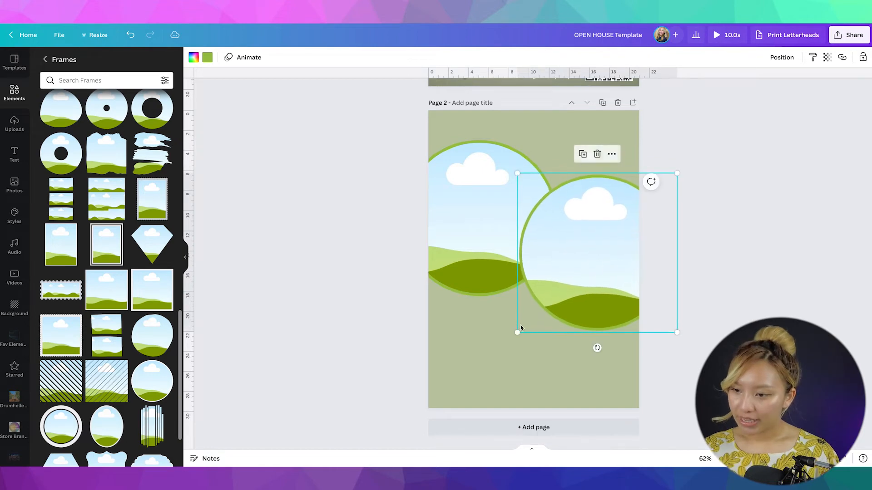
drag(518, 331, 543, 312)
drag(626, 235, 506, 321)
key(ctrl+d)
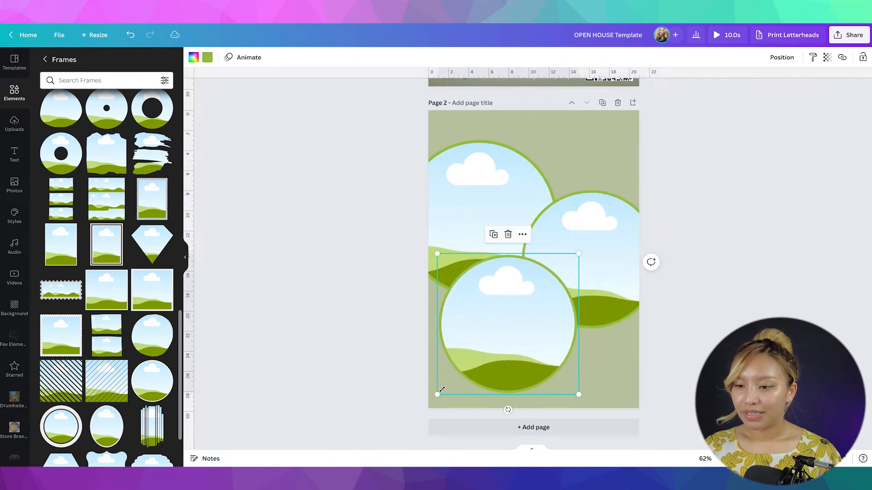
drag(438, 393, 464, 368)
drag(505, 313, 504, 317)
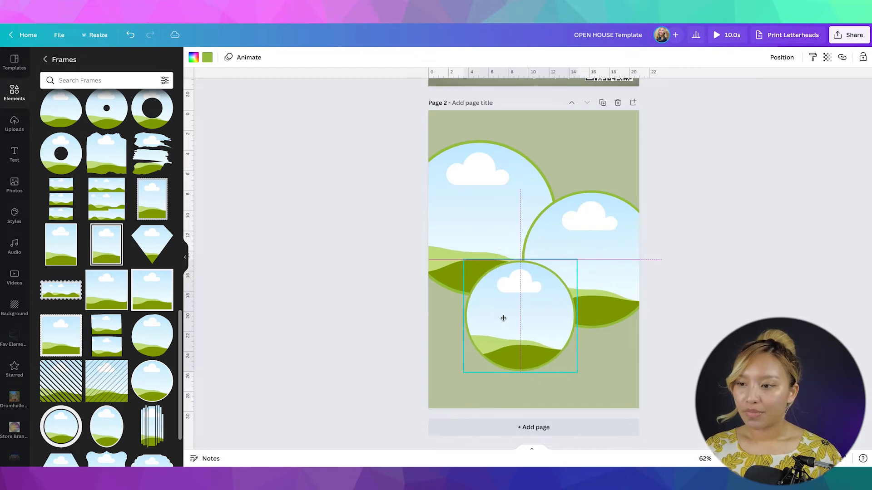
Bring the circle frame at the page's right edge forward so it overlaps the smallest one
click(630, 246)
click(782, 56)
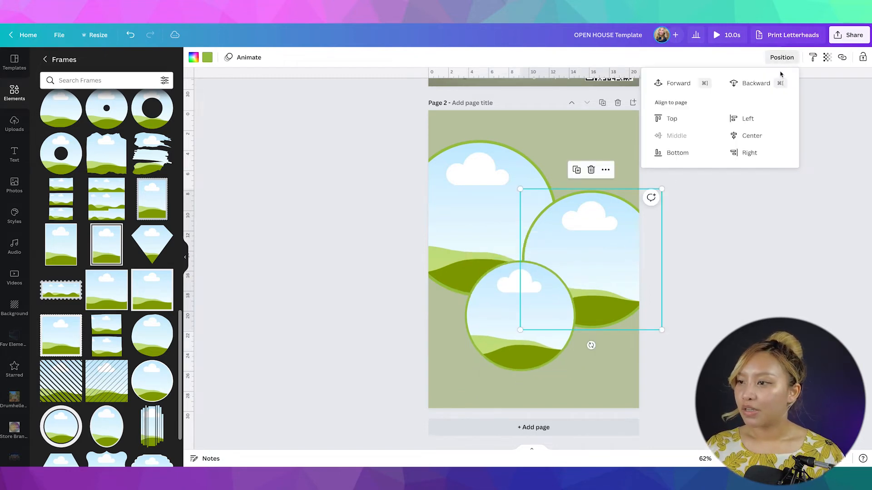
click(681, 84)
click(808, 303)
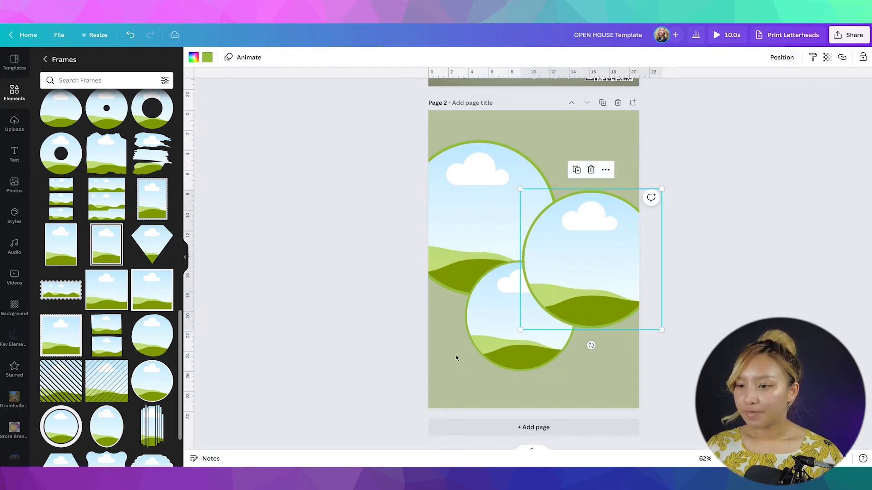
Nudge the smallest circle frame and the large left circle frame slightly down the page
drag(496, 334, 497, 339)
drag(473, 237, 472, 247)
click(601, 241)
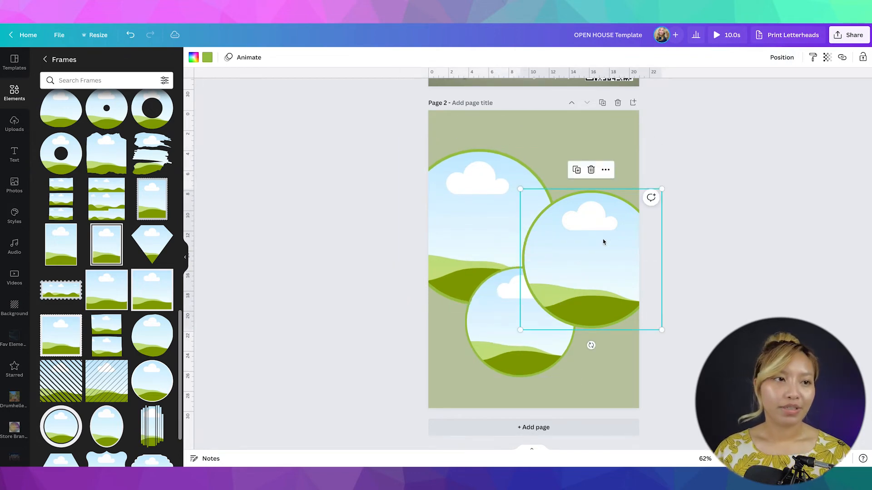
click(793, 141)
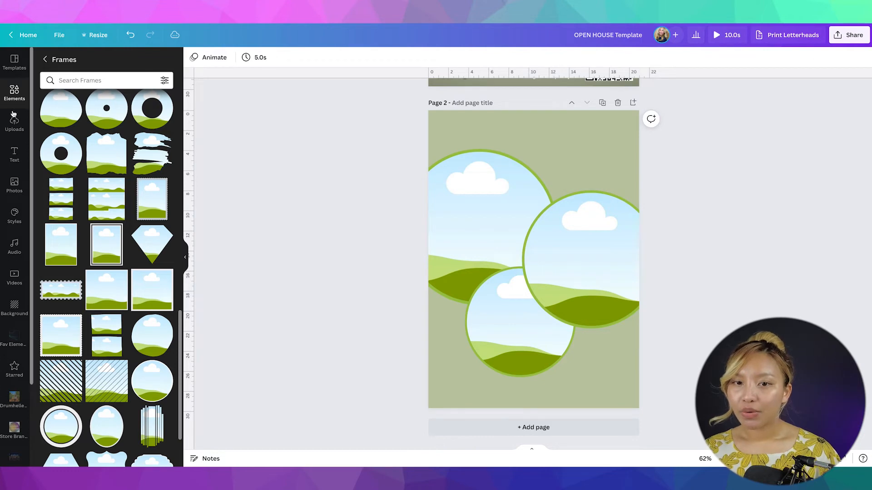
Insert the notched ribbon shape from Lines & Shapes onto page 2
click(46, 59)
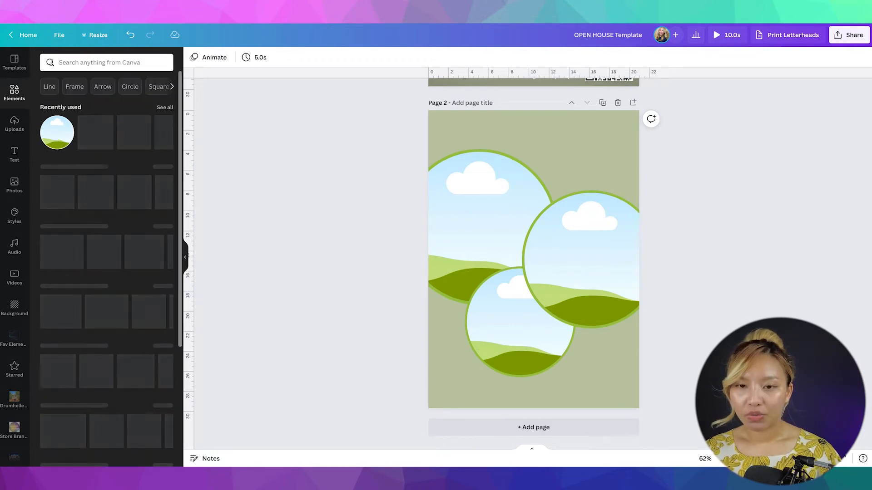
scroll(98, 263, down, 2)
scroll(98, 262, down, 6)
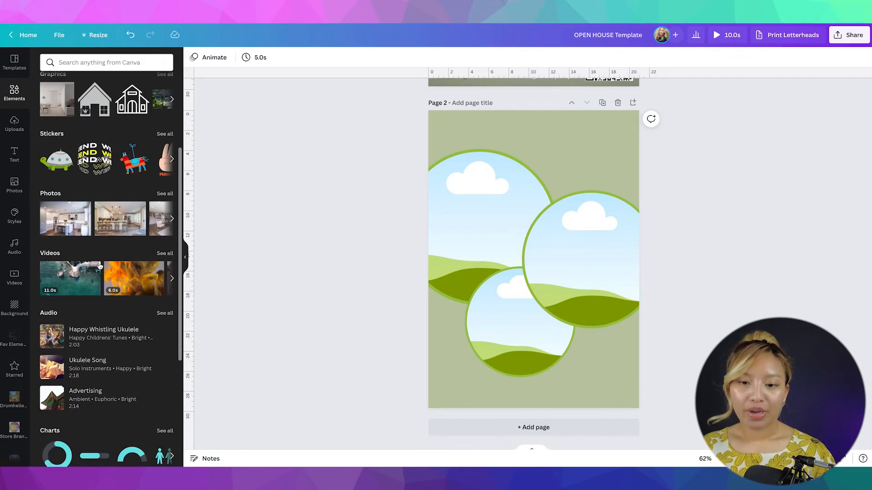
scroll(117, 272, up, 8)
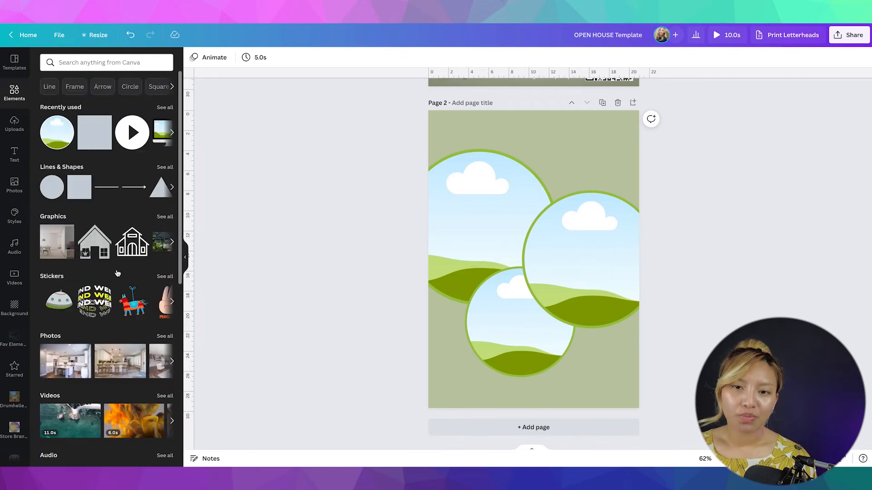
click(165, 168)
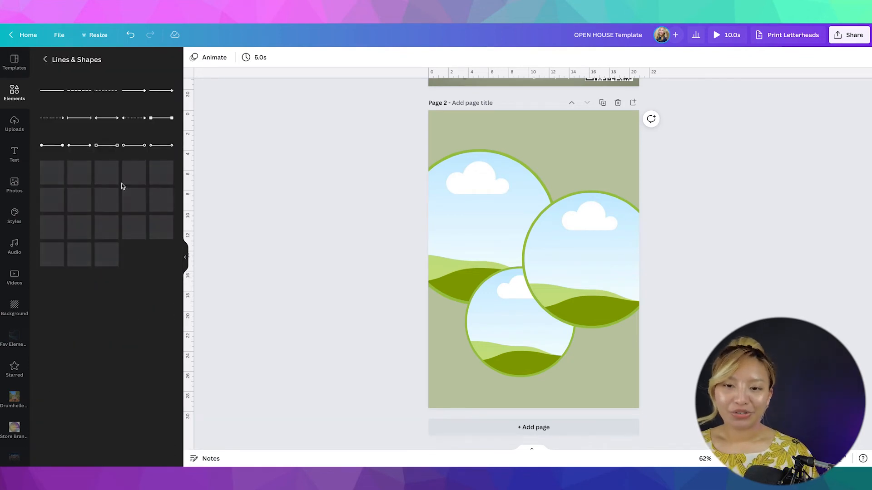
scroll(122, 271, down, 4)
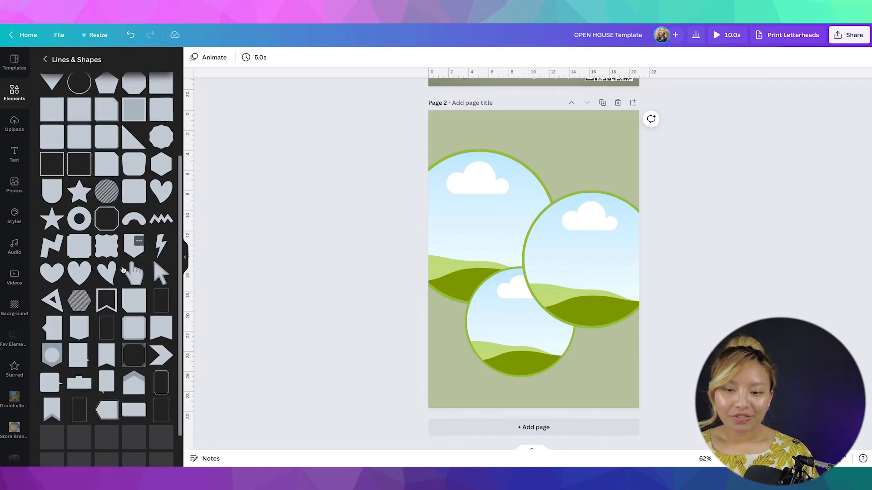
click(162, 254)
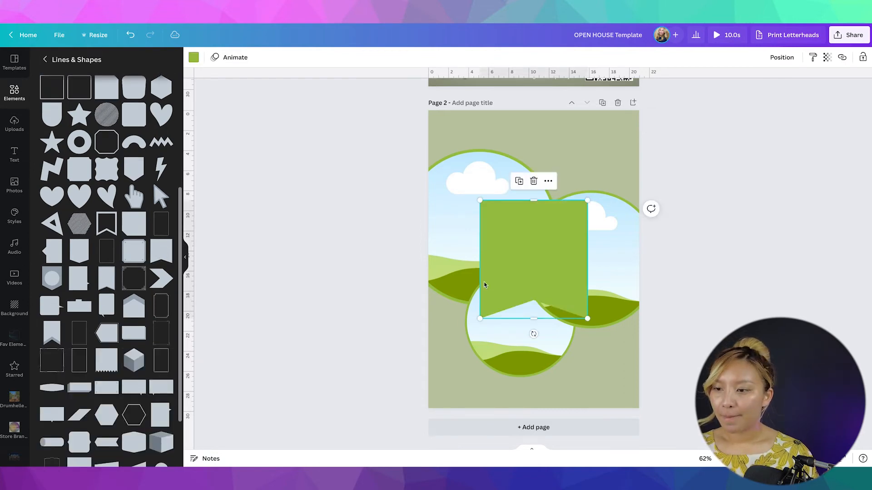
Rotate the ribbon so its notch faces left, and resize it into a wide banner ending at the page's upper right edge
drag(530, 334, 426, 258)
drag(530, 269, 577, 191)
drag(520, 229, 493, 148)
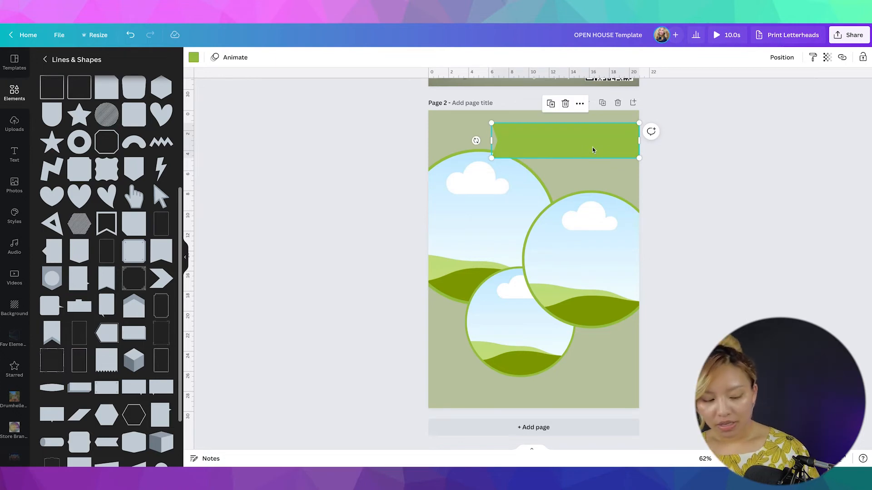
Place a thinner, shorter copy of the green banner just beneath it, and lengthen both banners toward the left
drag(582, 148, 578, 178)
drag(492, 193, 521, 174)
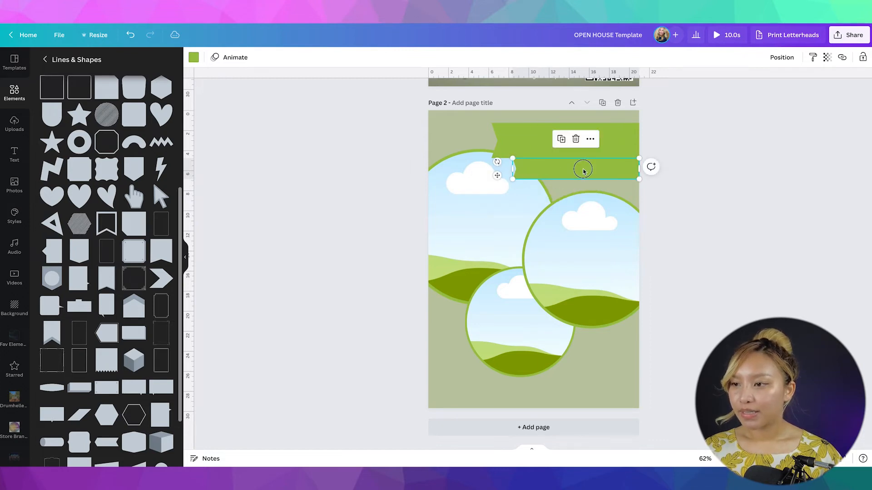
click(521, 136)
drag(491, 141, 481, 141)
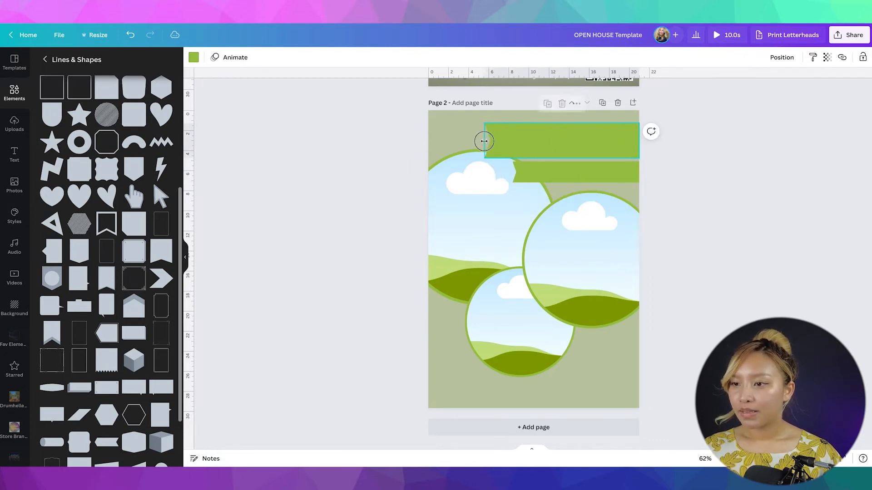
click(516, 169)
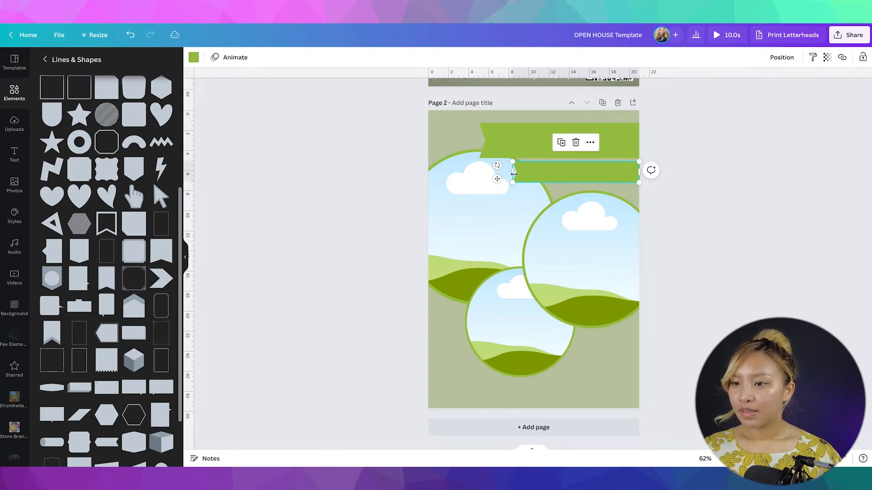
click(496, 145)
click(522, 173)
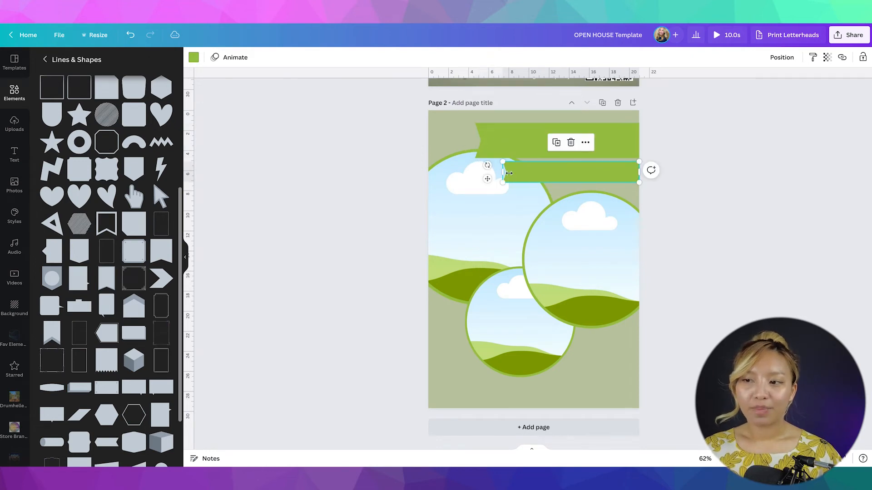
drag(503, 173, 499, 173)
click(759, 305)
Shift the three circle frames slightly down and move both green banners up against the page's top edge
drag(740, 350, 477, 259)
click(785, 266)
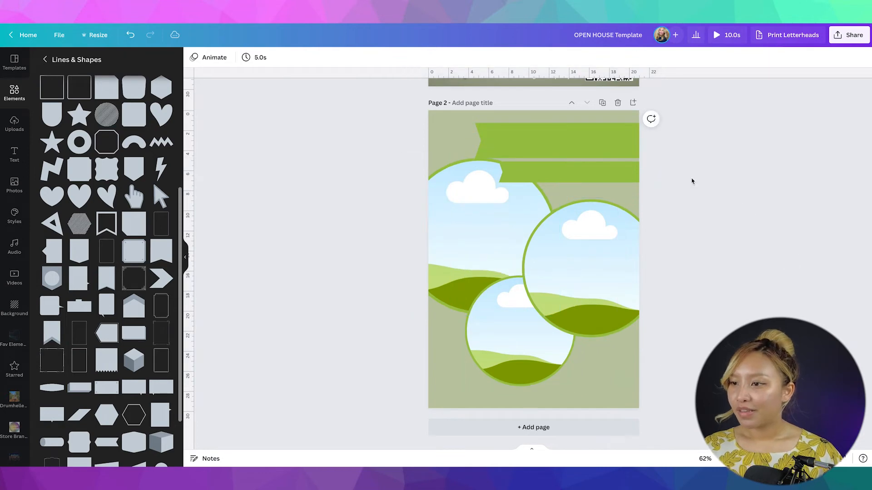
drag(691, 187, 613, 133)
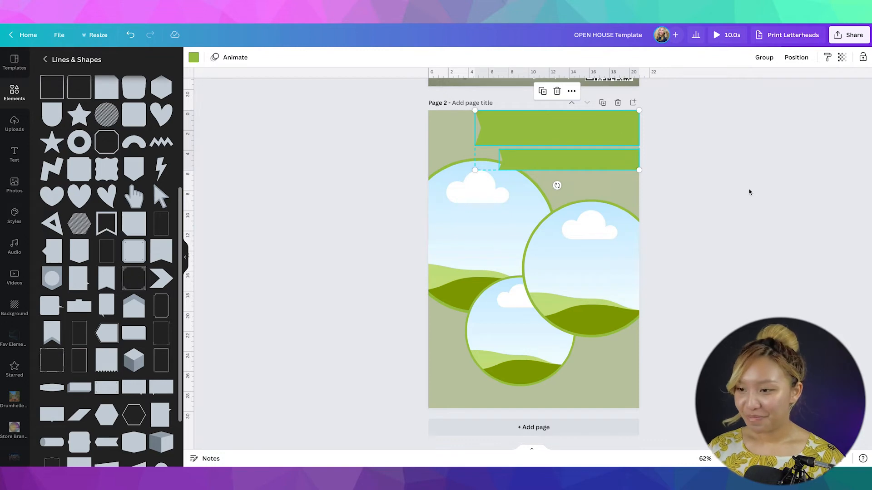
click(751, 222)
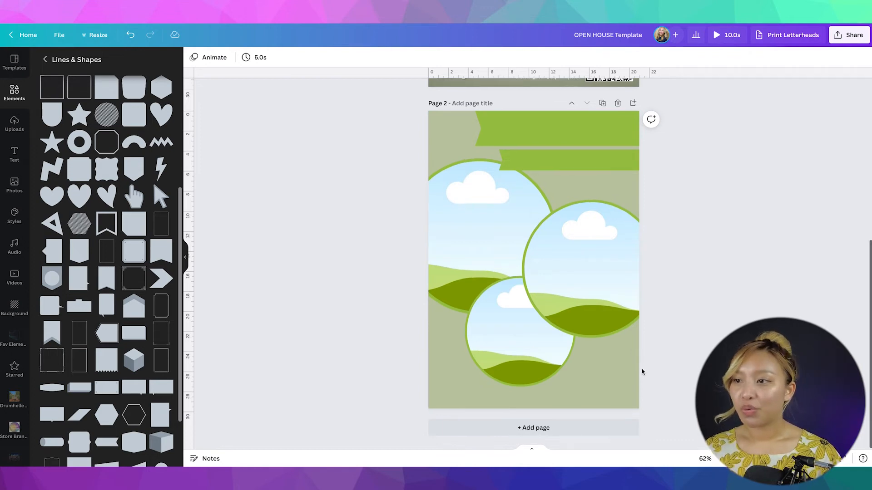
Examine the logo, contact details and QR code at the bottom of the finished flyer on page 1
scroll(642, 372, up, 5)
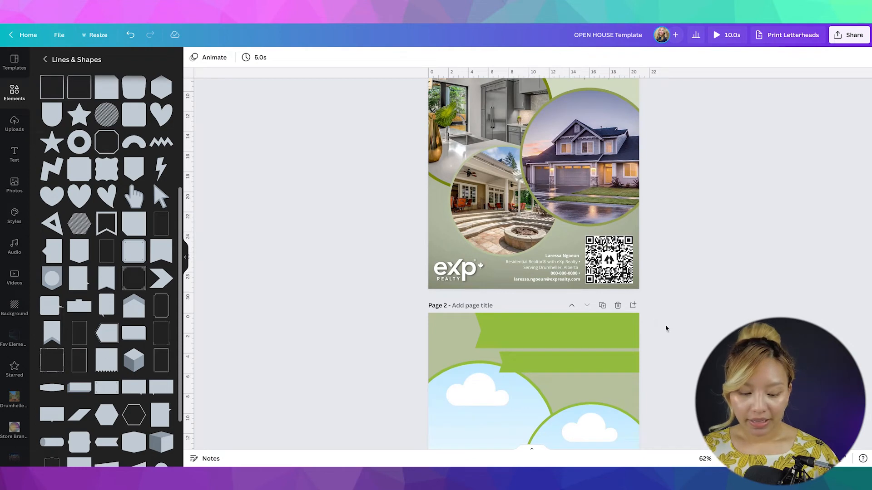
scroll(715, 305, up, 5)
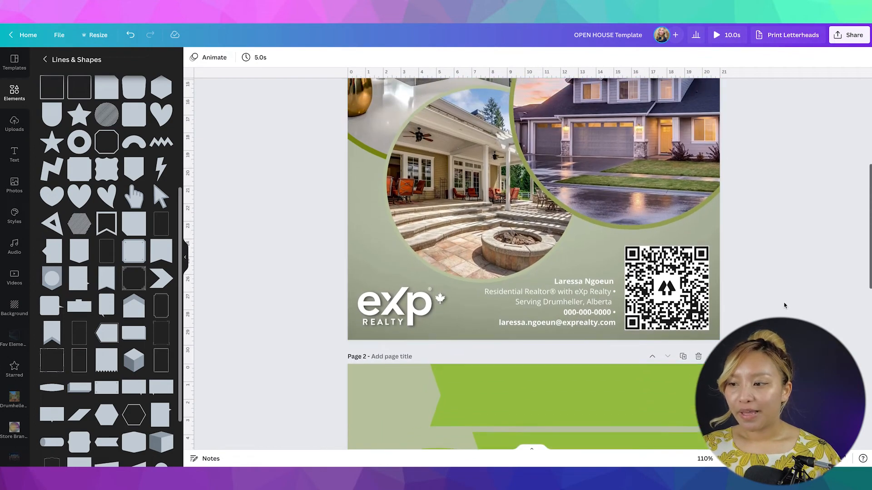
scroll(783, 305, up, 1)
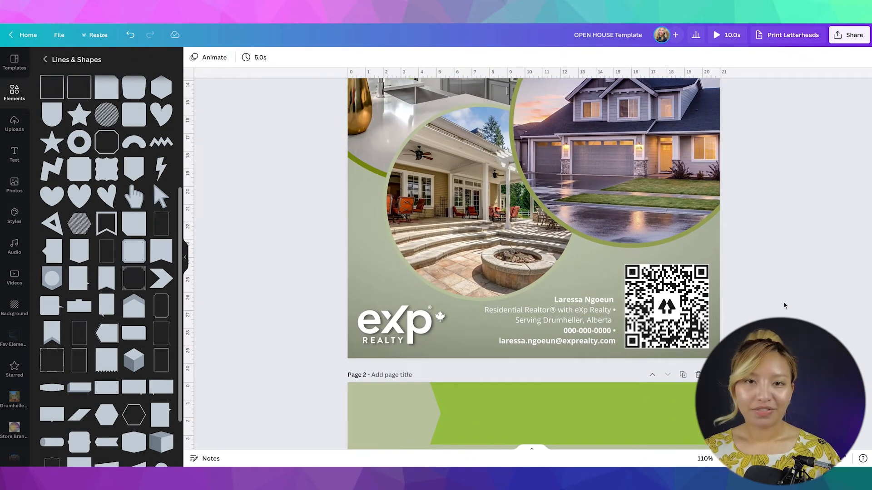
scroll(784, 305, up, 1)
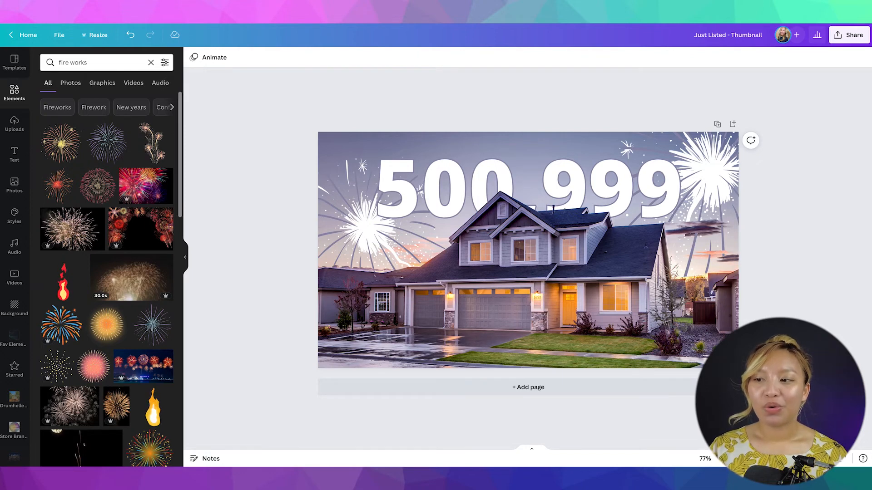
Add a blank second page to the Just Listed - Thumbnail design
click(632, 392)
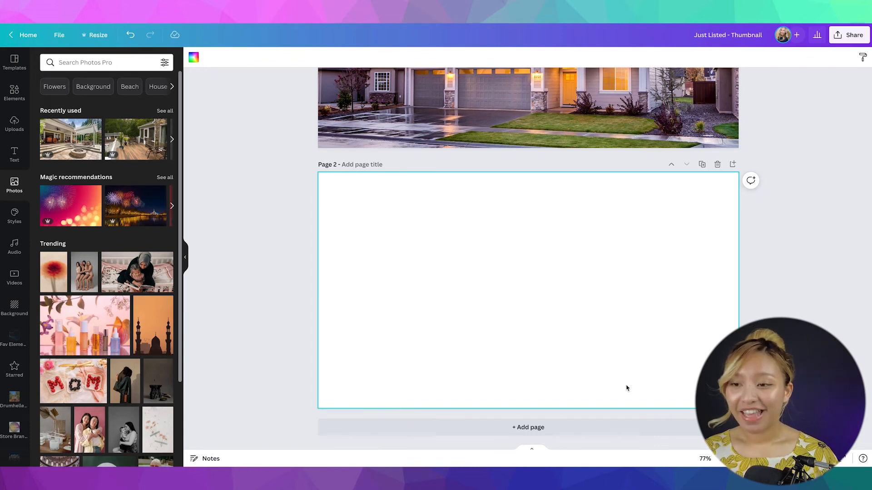
Paste the house photo onto page 2, enlarge it to the full page width and shift it up slightly
key(ctrl+v)
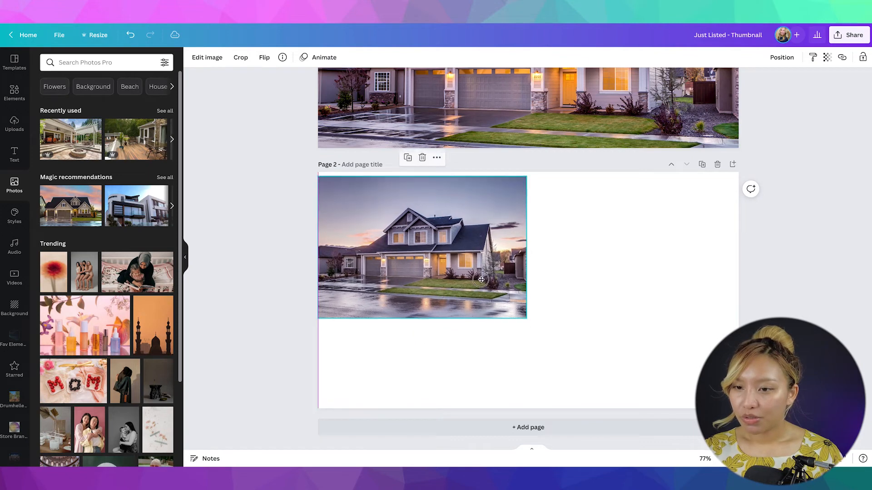
drag(529, 317, 740, 459)
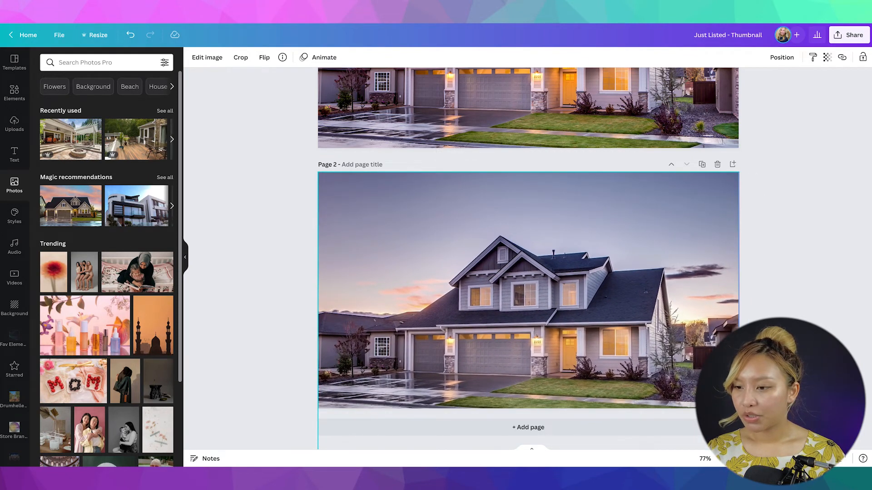
drag(622, 345, 622, 330)
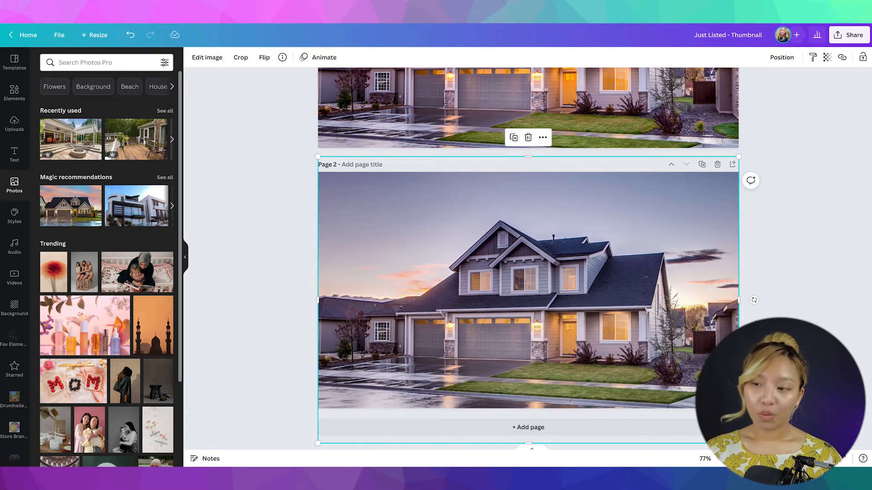
Try to set the enlarged house photo as page 2's background
click(566, 298)
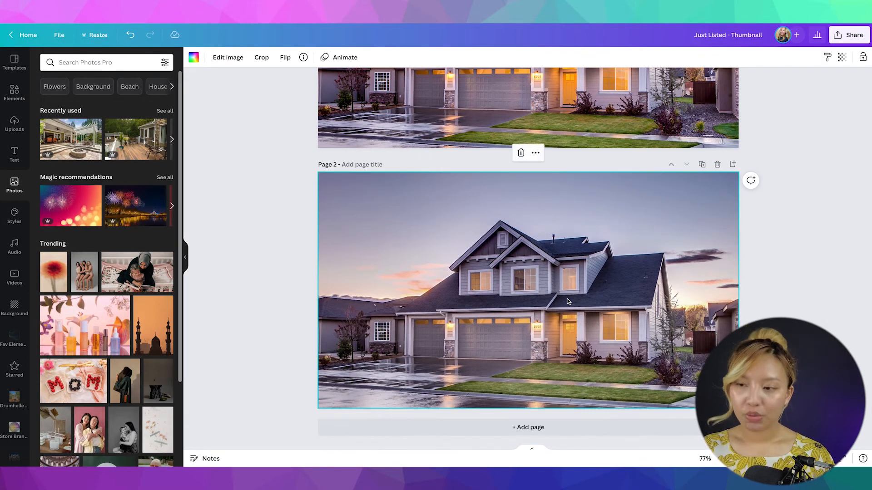
drag(545, 309, 500, 282)
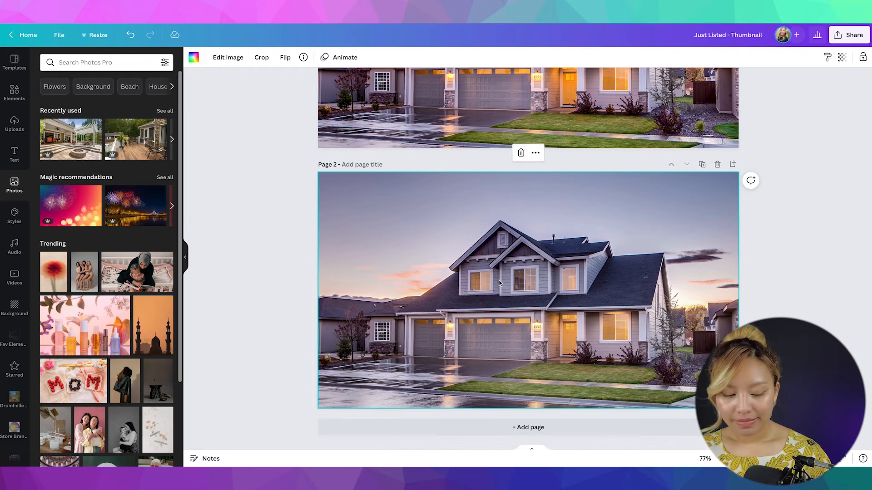
key(ctrl+z)
double_click(465, 270)
right_click(558, 284)
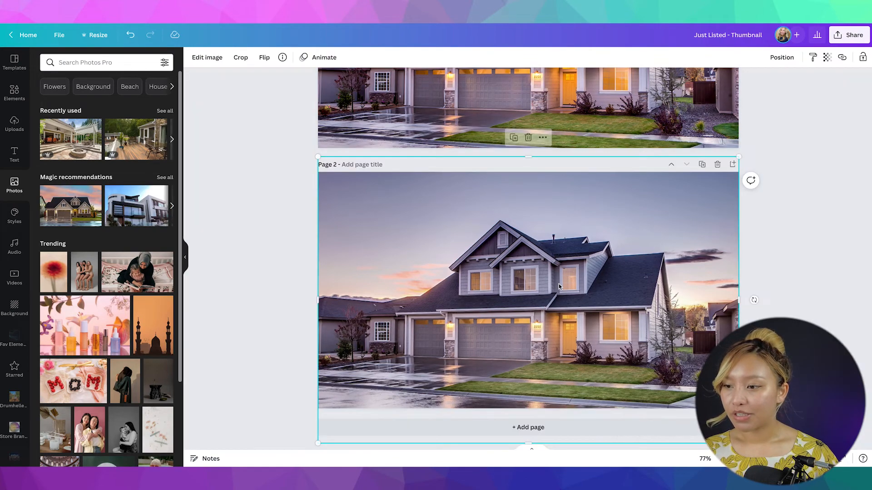
click(613, 408)
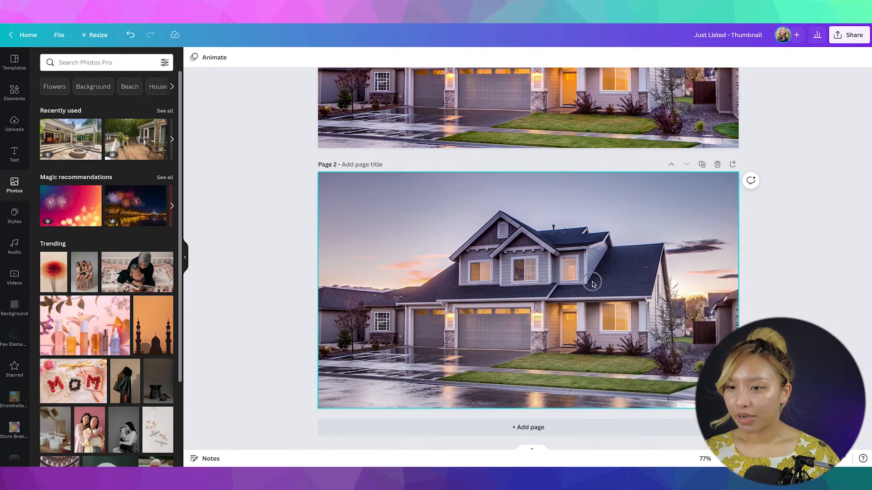
click(548, 287)
key(ctrl+z)
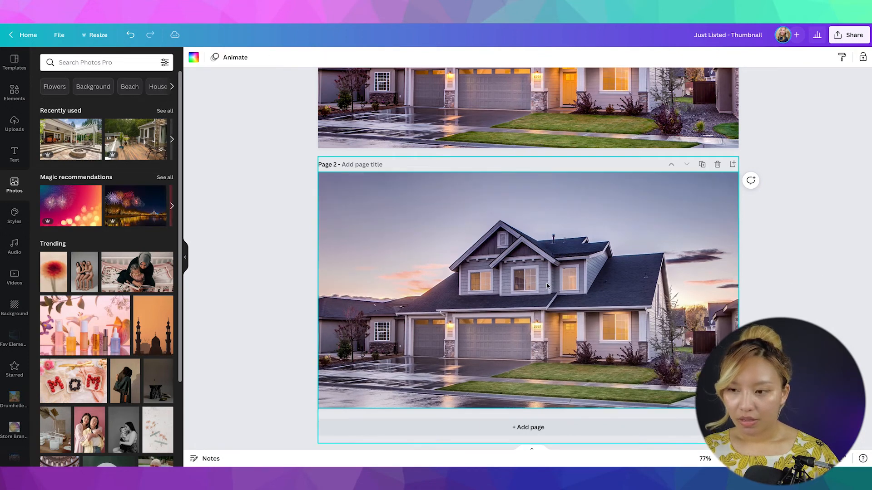
Duplicate the house photo on page 2 and align the copy with the page's top and side edges
click(521, 297)
key(ctrl+d)
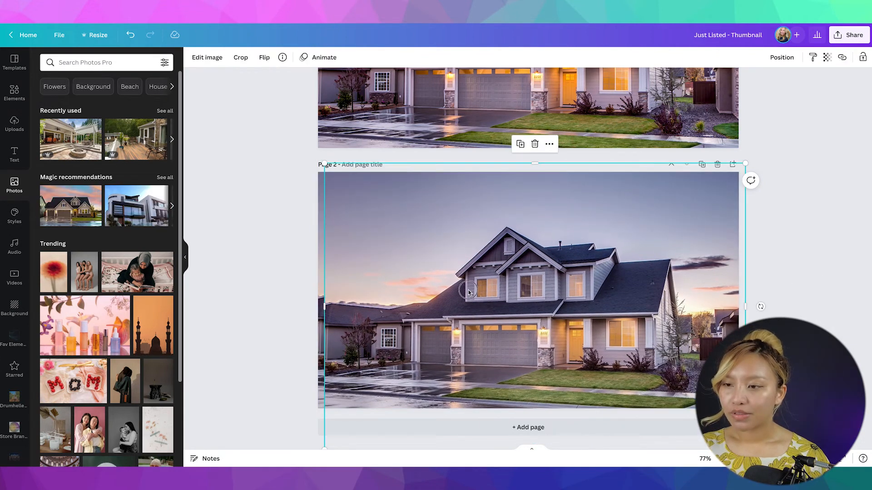
mouse_move(523, 281)
mouse_down()
mouse_move(551, 302)
mouse_move(521, 299)
mouse_move(517, 290)
mouse_move(554, 283)
mouse_move(619, 307)
mouse_move(663, 251)
mouse_move(560, 224)
mouse_move(548, 272)
mouse_move(536, 271)
mouse_up()
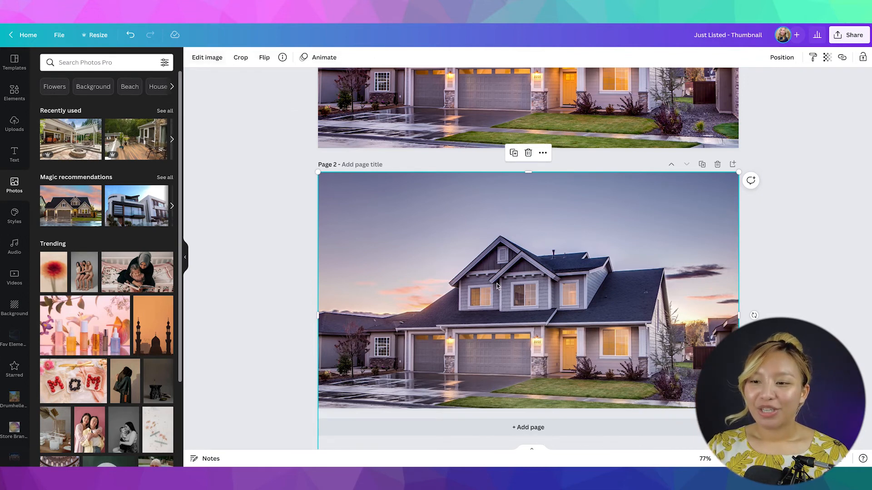
Remove the background from the duplicated house photo with BG Remover and reposition the cutout over the original
click(207, 58)
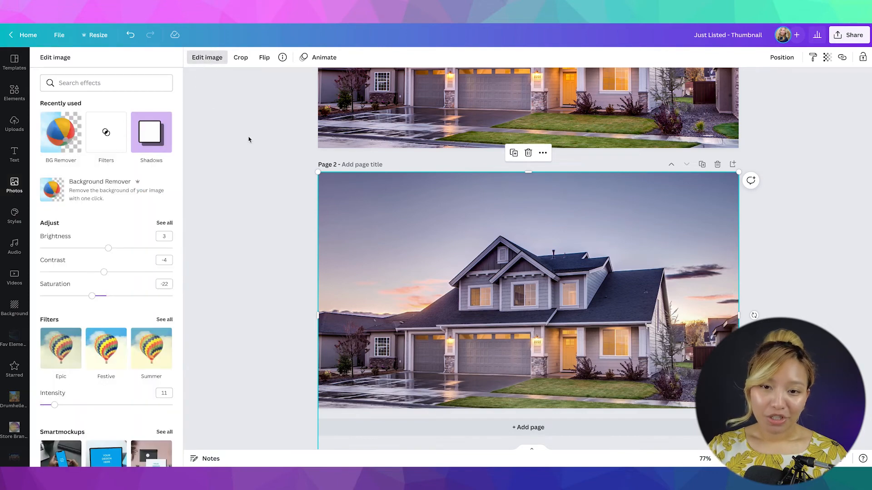
click(58, 138)
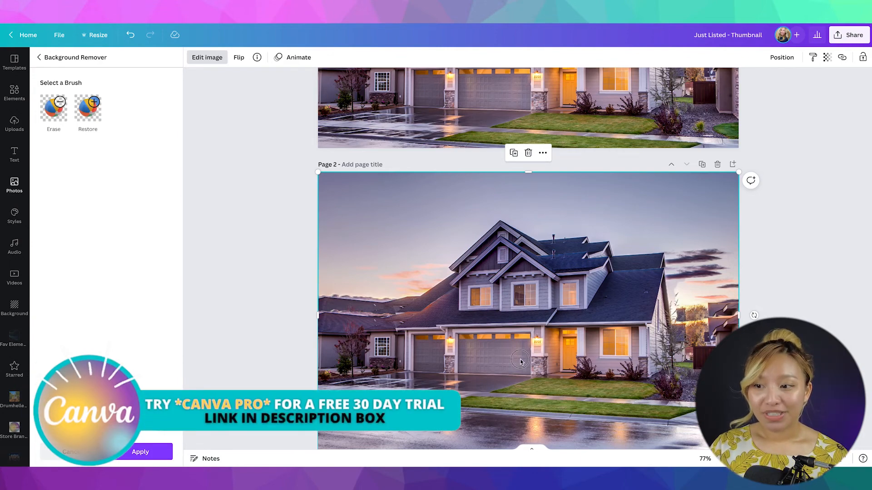
drag(520, 361, 510, 316)
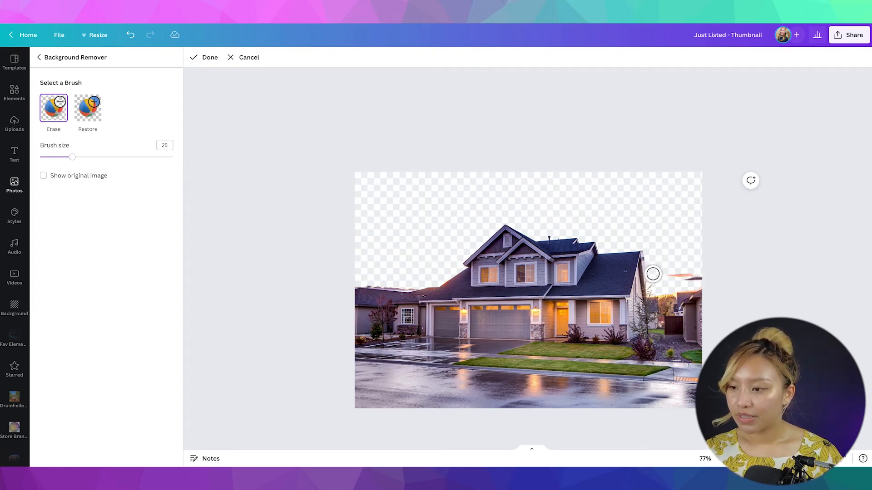
Erase the leftover sky beside the cutout's roof and apply the background removal
mouse_move(652, 274)
mouse_down()
mouse_move(692, 278)
mouse_move(704, 258)
mouse_up()
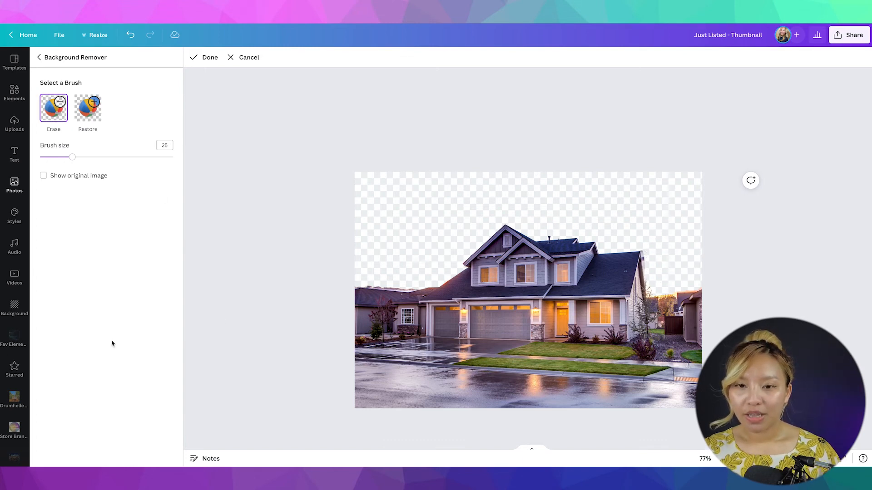
click(202, 57)
mouse_move(497, 278)
mouse_down()
mouse_move(504, 273)
mouse_move(506, 325)
mouse_up()
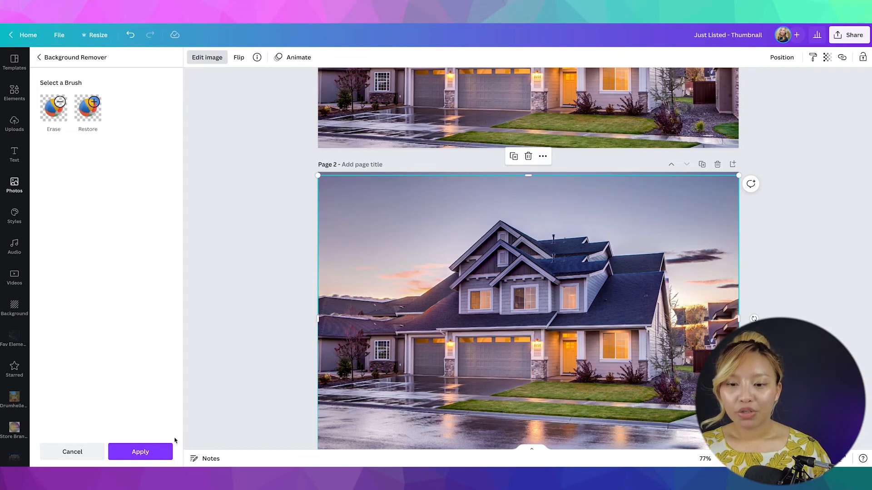
click(162, 451)
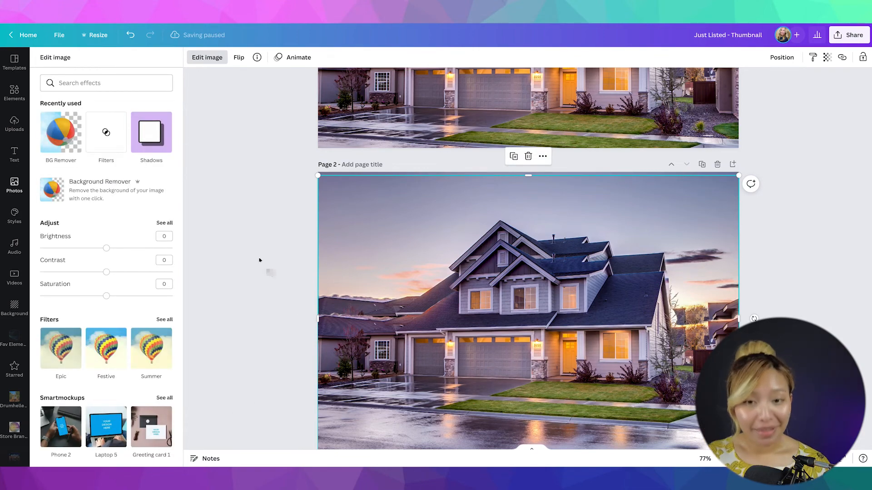
Add a subheading to page 2, lower the house cutout, and place the text in the sky above the roof
click(15, 156)
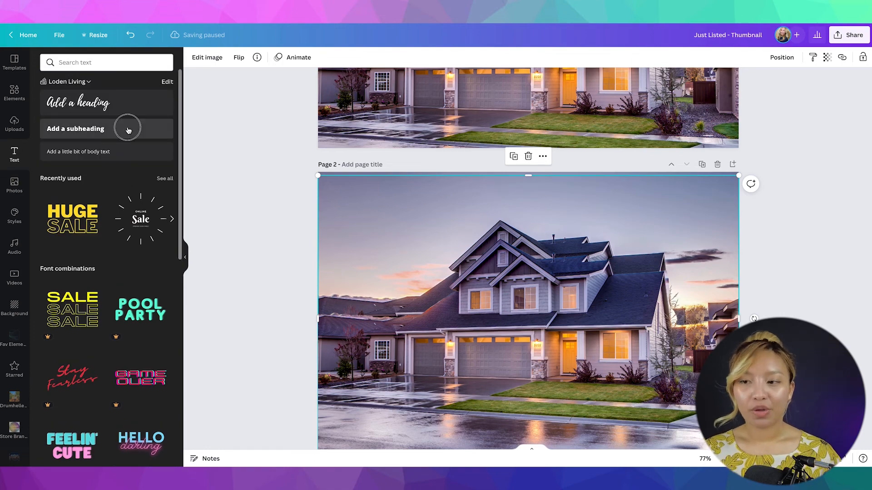
click(129, 130)
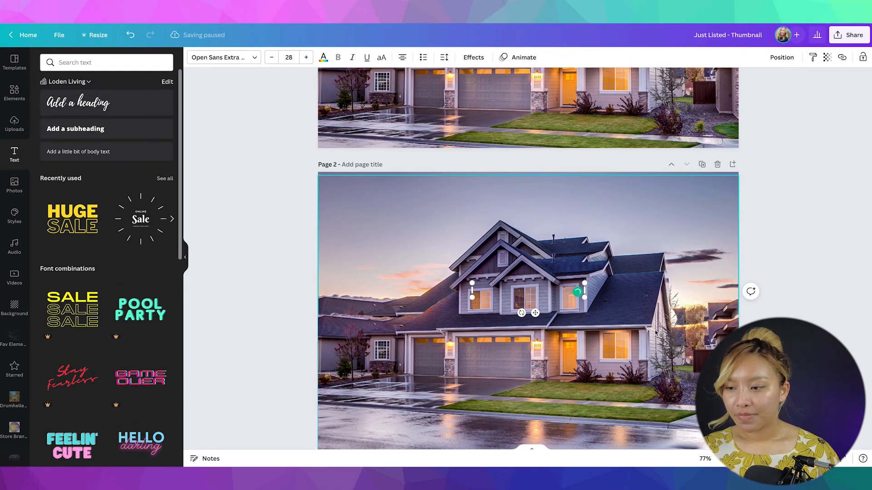
drag(618, 326, 618, 386)
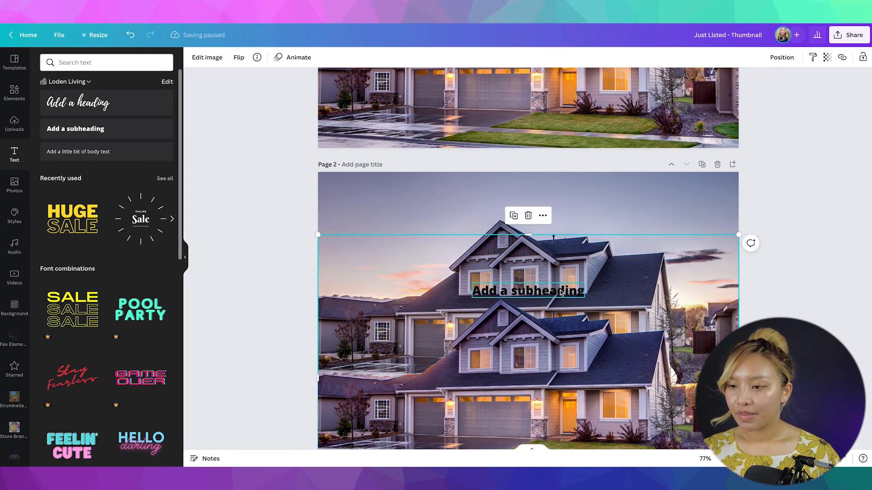
drag(562, 293, 563, 210)
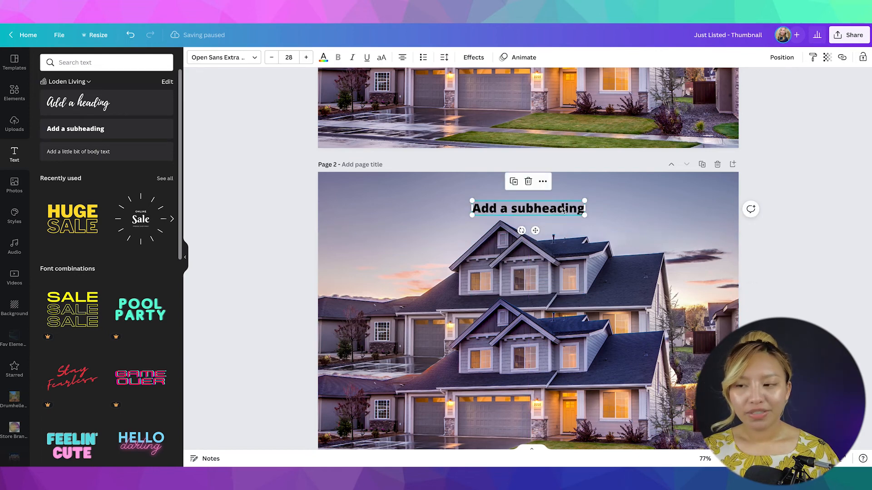
Replace the subheading's text with 500,999
click(542, 206)
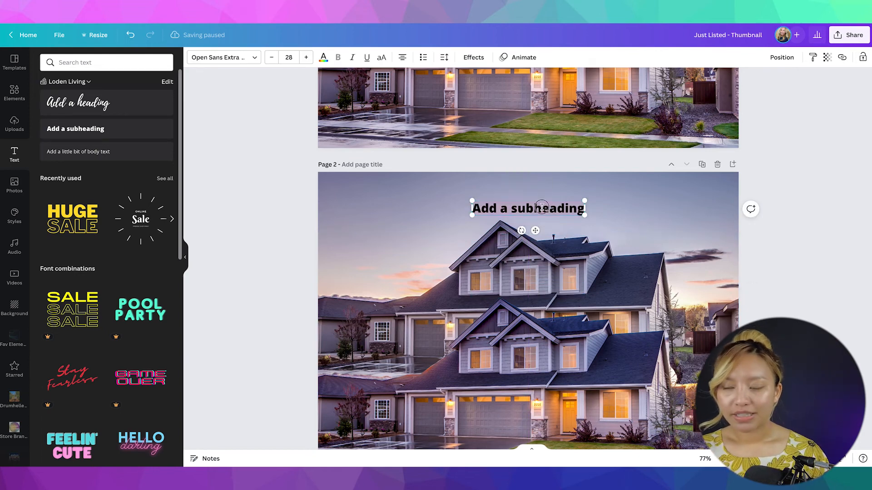
double_click(541, 208)
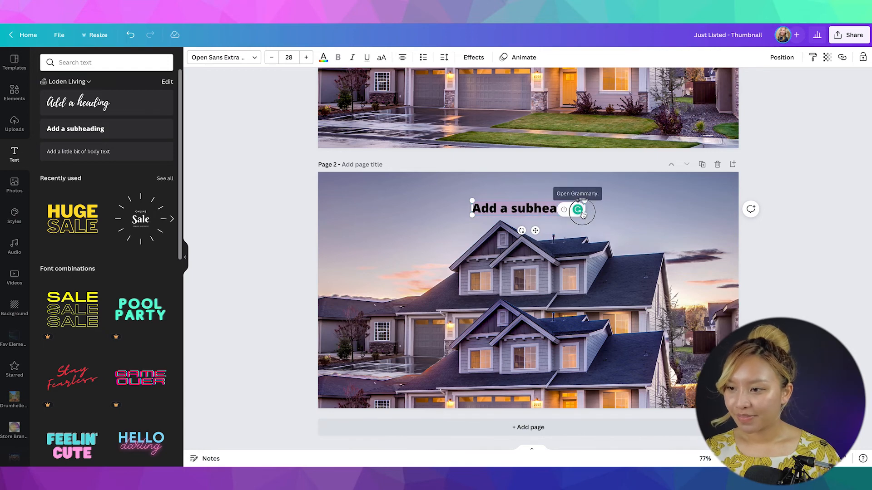
text(500)
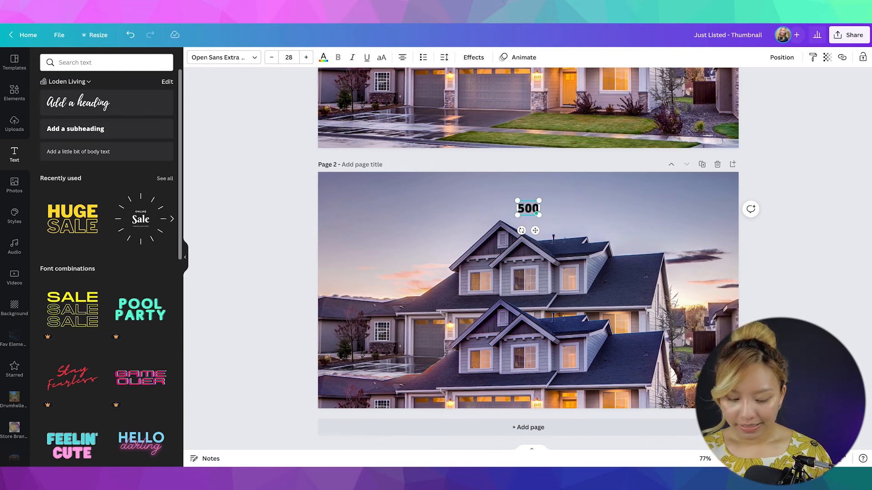
text(,999)
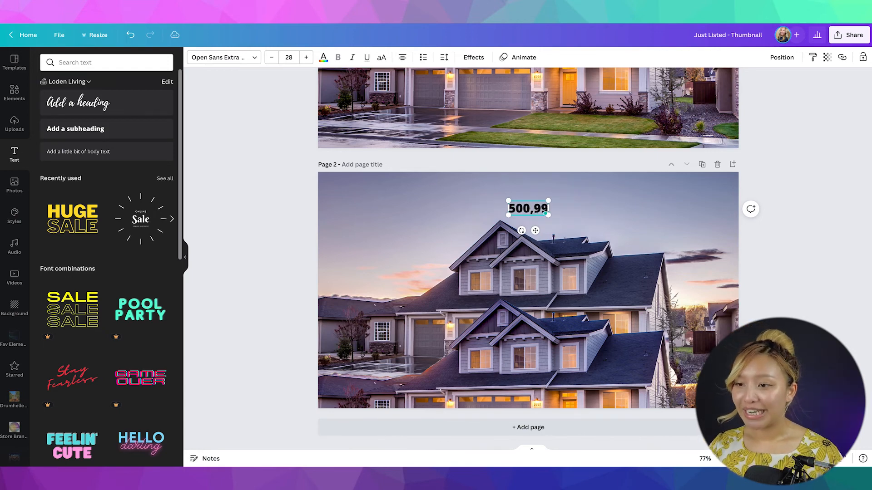
Make the 500,999 text white, enlarge it to size 187 and centre it across the upper part of page 2
click(323, 57)
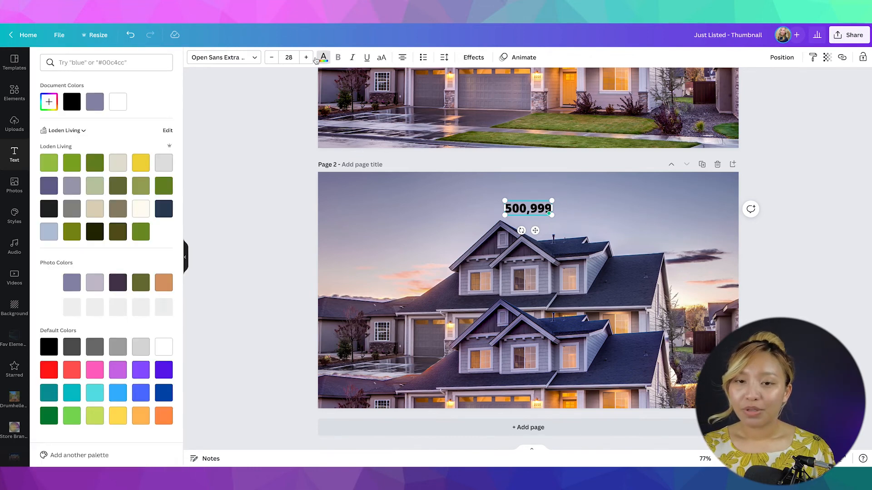
click(119, 104)
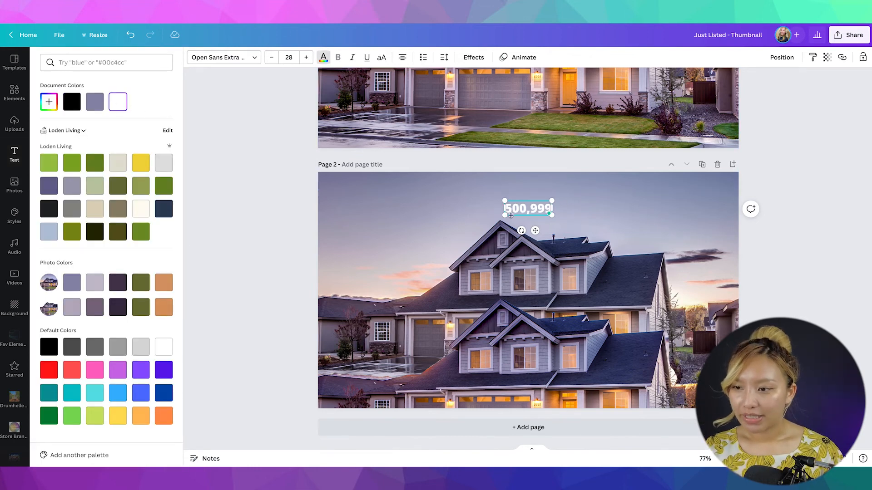
drag(493, 197, 314, 141)
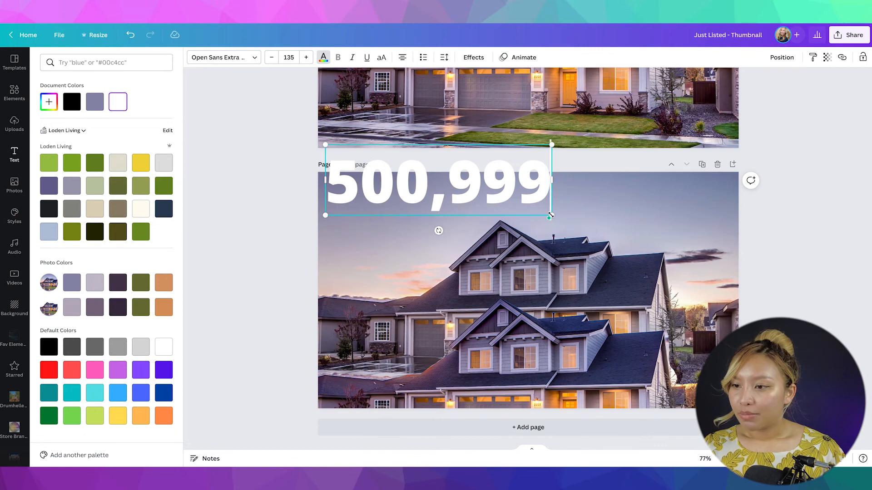
drag(550, 215, 637, 243)
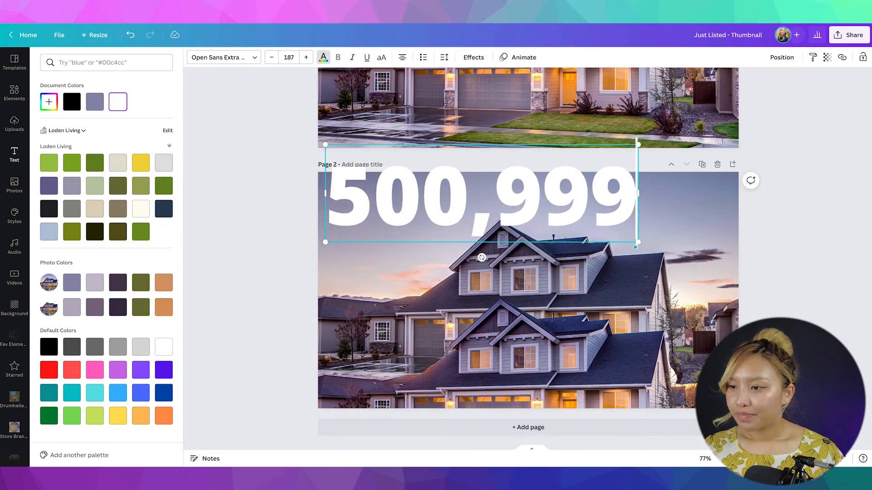
click(834, 273)
drag(522, 182, 566, 211)
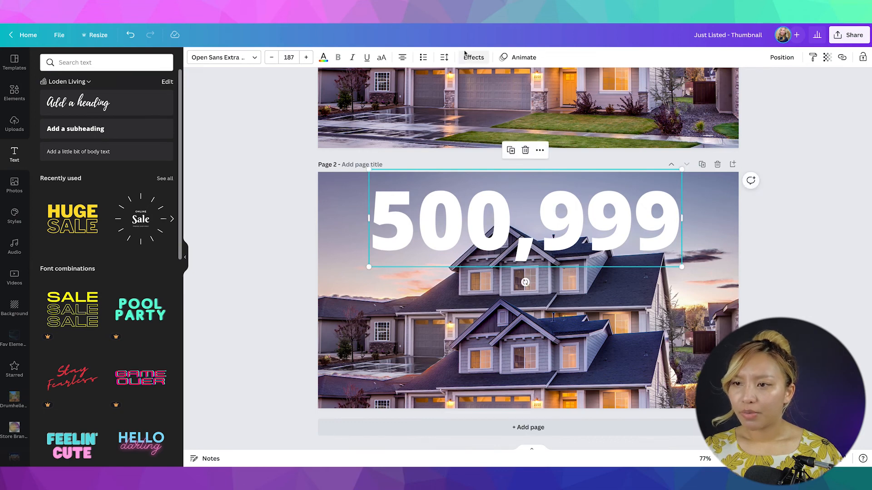
Apply the Splice effect to the 500,999 text and set the effect colour to white
click(474, 57)
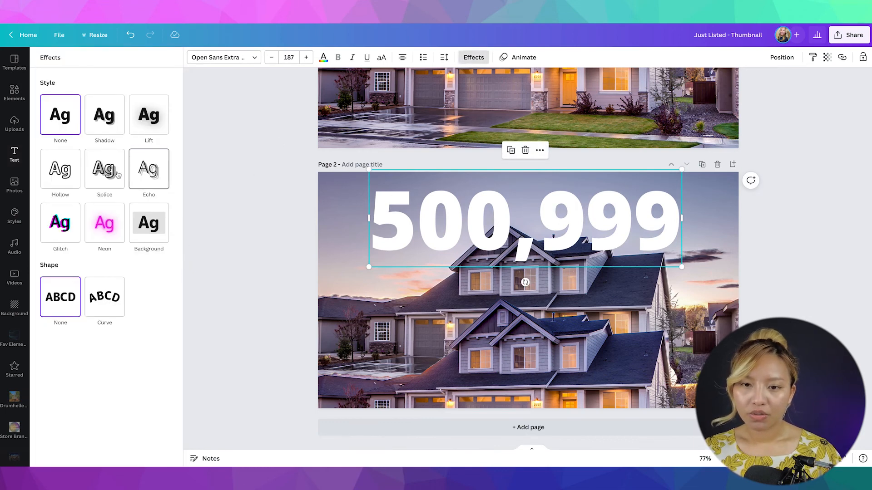
click(103, 173)
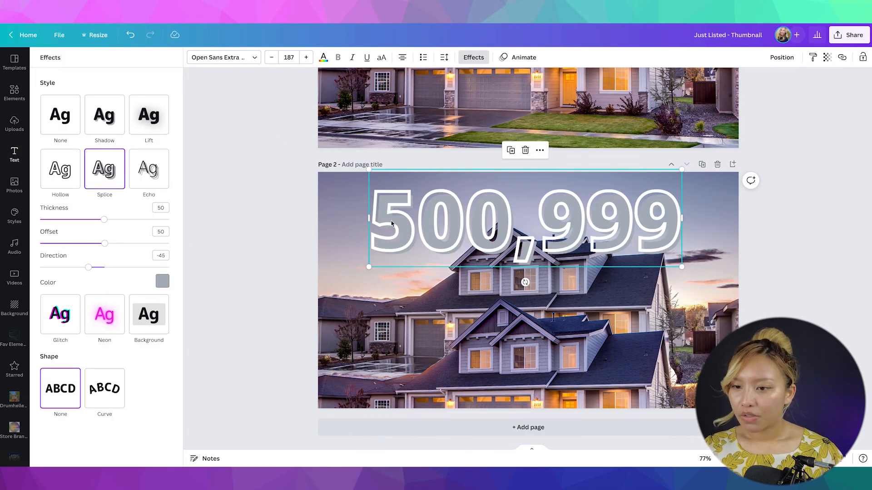
click(163, 281)
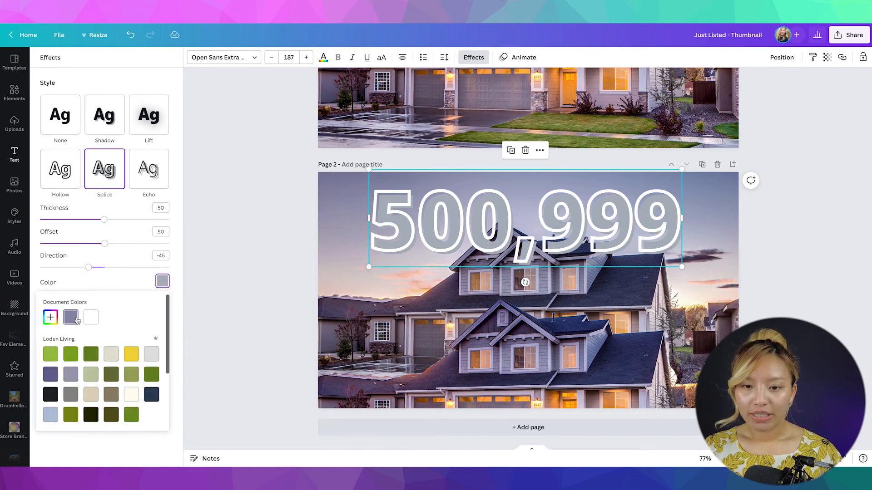
click(91, 318)
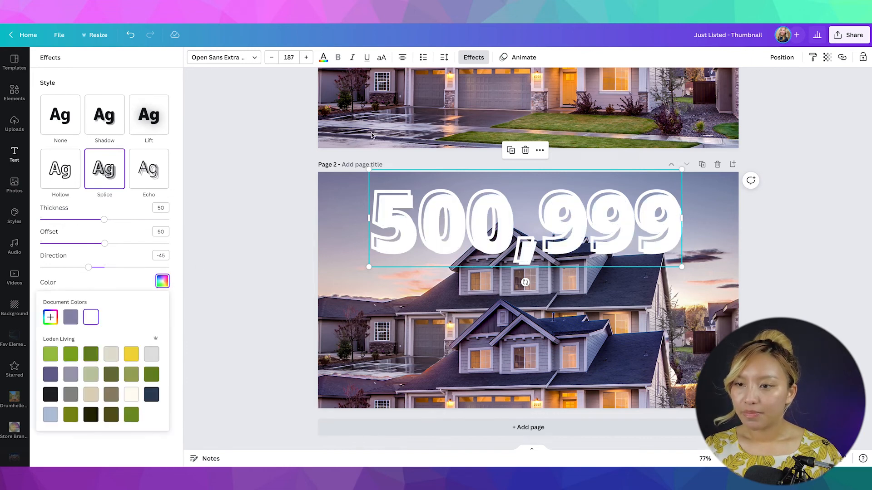
Change the 500,999 text's outline to the muted purple document colour
click(381, 59)
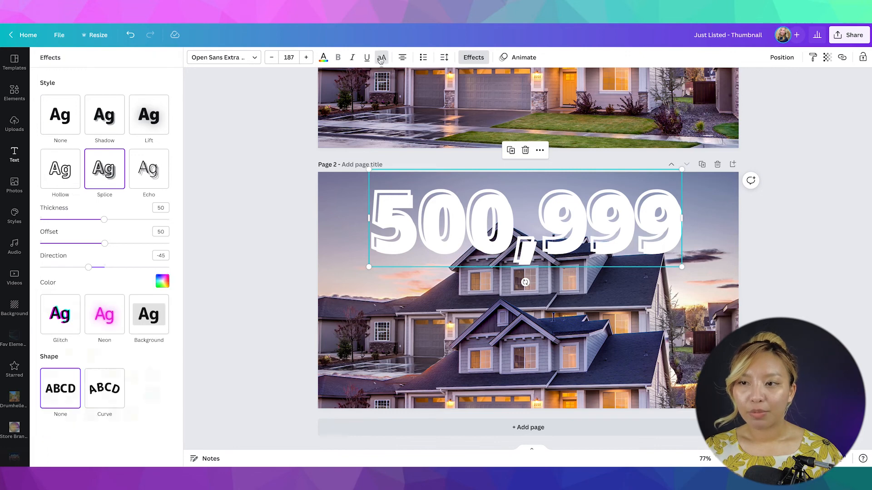
click(323, 59)
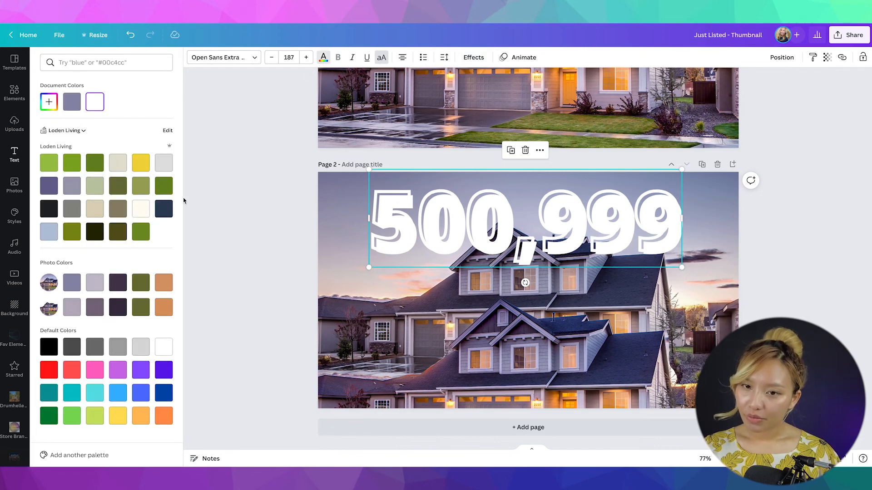
click(79, 104)
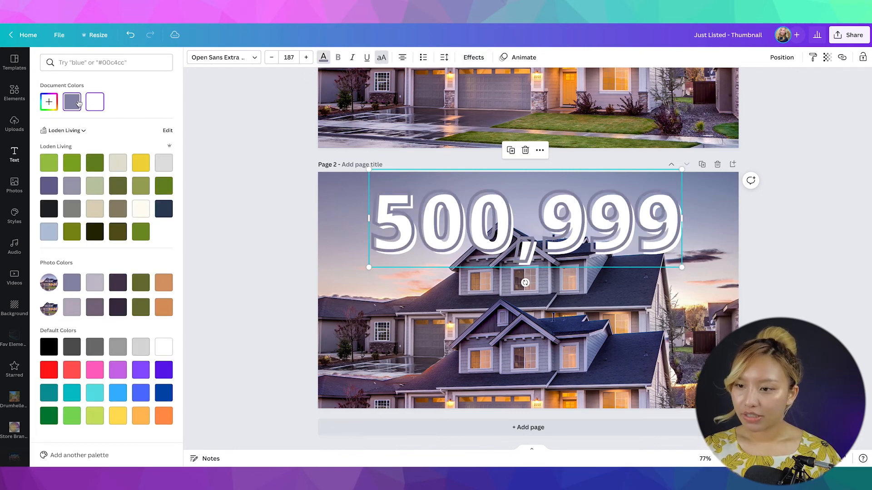
Set the 500,999 text's Splice thickness to 36 and offset to 0, and centre the text horizontally on page 2
click(472, 58)
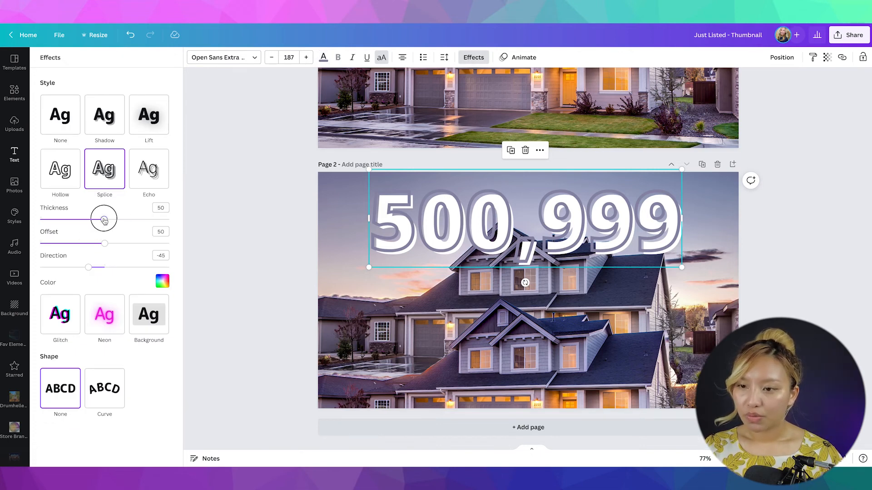
drag(104, 220, 17, 237)
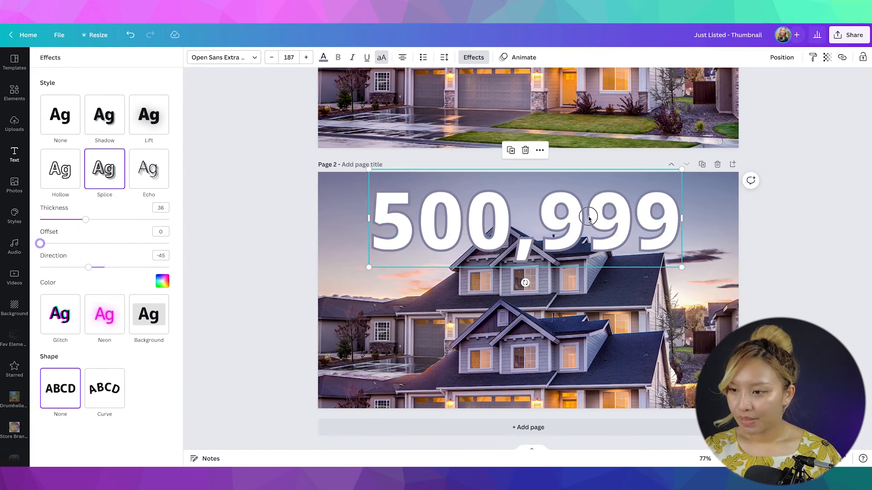
drag(588, 218, 593, 218)
drag(594, 218, 591, 214)
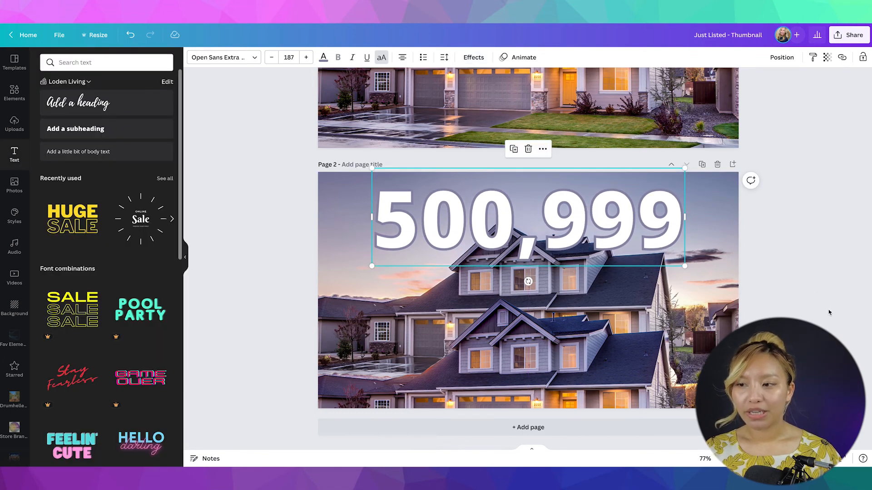
click(829, 311)
scroll(816, 321, down, 1)
scroll(817, 320, up, 1)
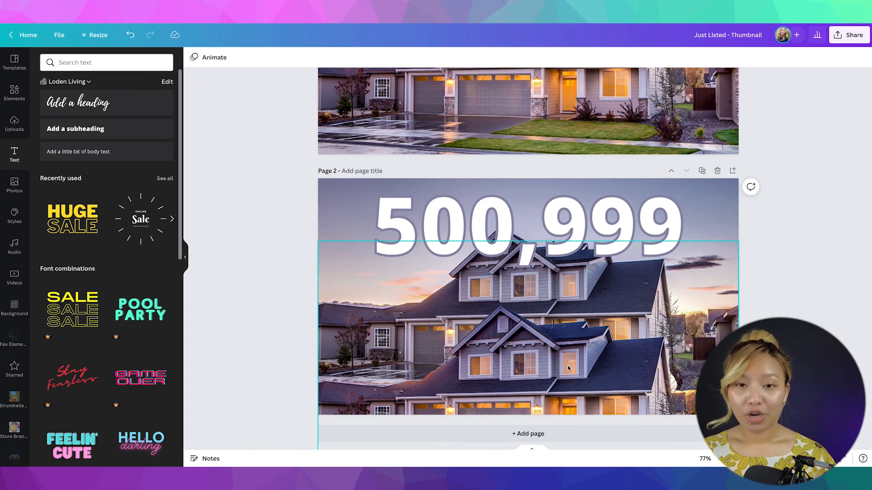
Add the pink firework burst graphic to page 2 and place it in the sky left of the house, beside the price text
click(15, 93)
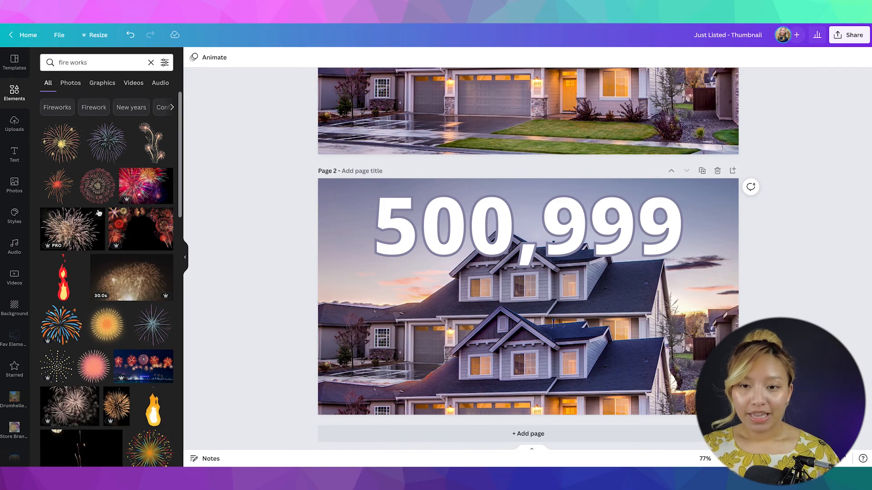
scroll(98, 213, down, 5)
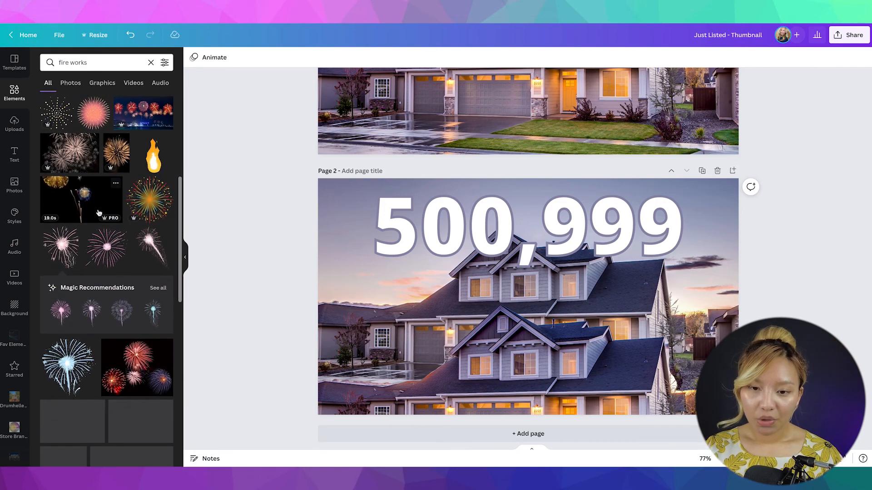
scroll(99, 213, down, 1)
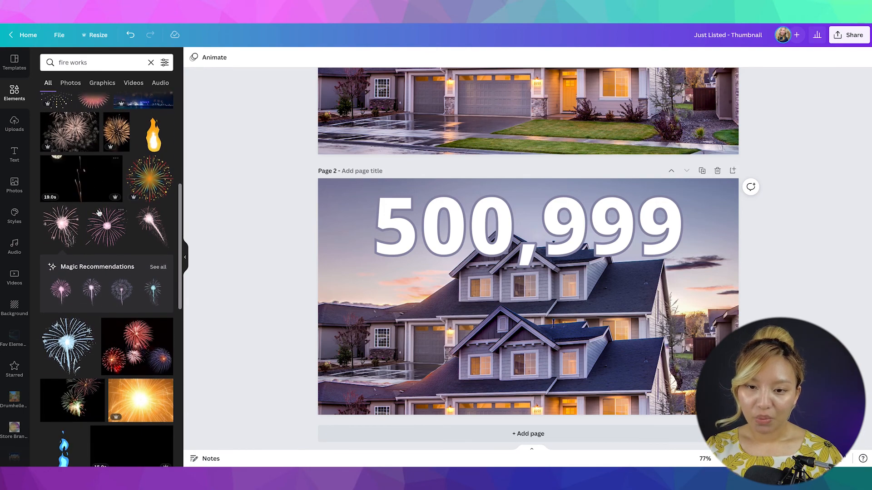
click(68, 232)
drag(526, 275, 362, 249)
Recolour the firework by changing its two pink colours to white and its third colour to the brand palette's light grey
click(194, 58)
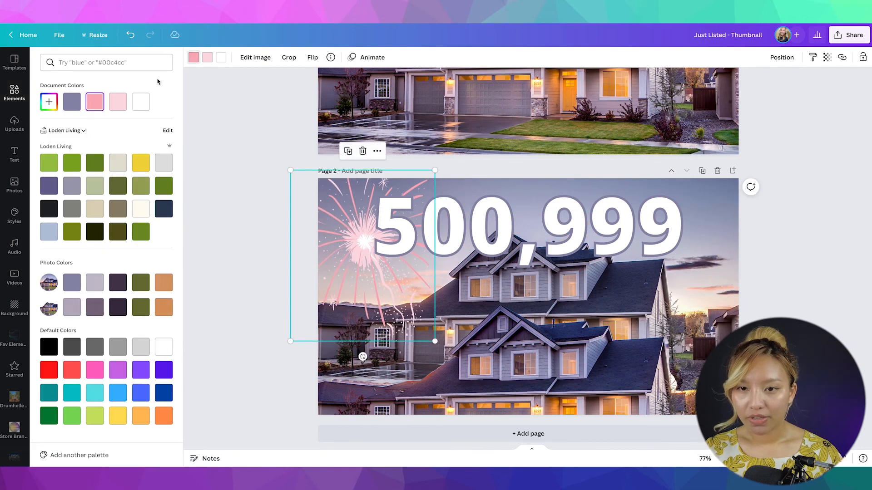
click(141, 103)
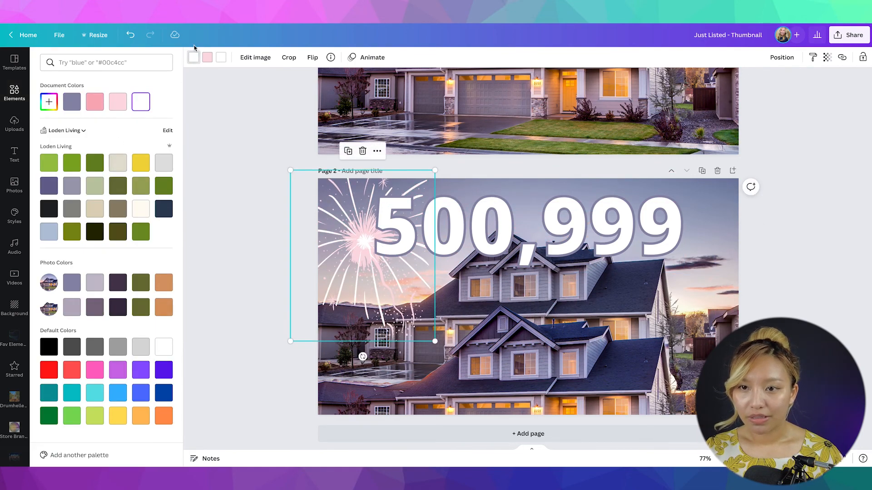
click(145, 103)
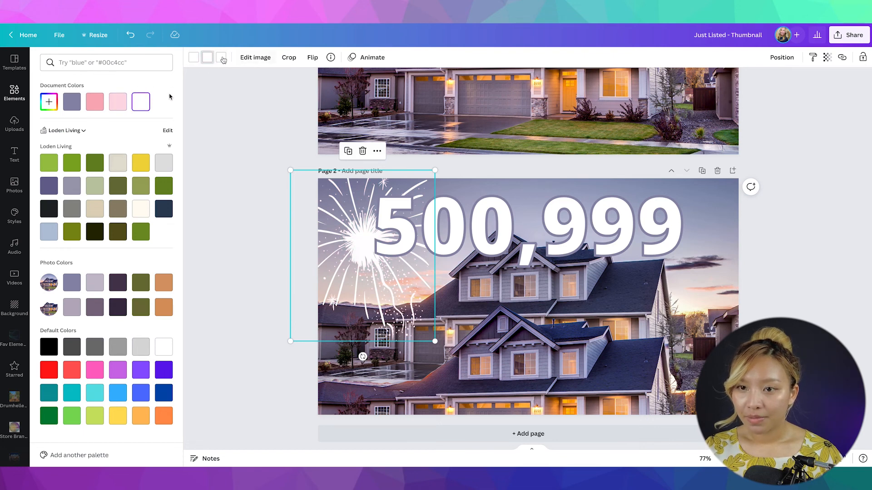
click(166, 164)
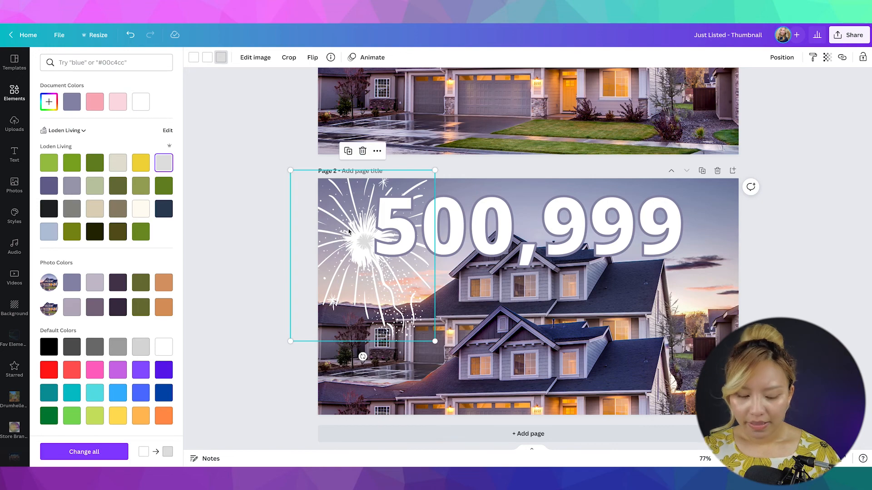
Duplicate the firework, flip the copy horizontally, and place it slightly lower in the sky on the right side of the house
key(ctrl+d)
drag(349, 231, 630, 238)
click(312, 57)
click(336, 80)
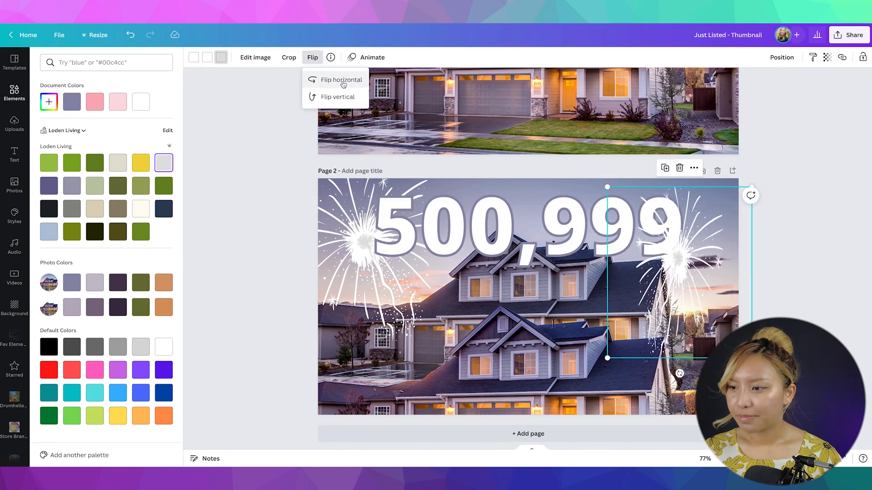
drag(677, 259, 697, 283)
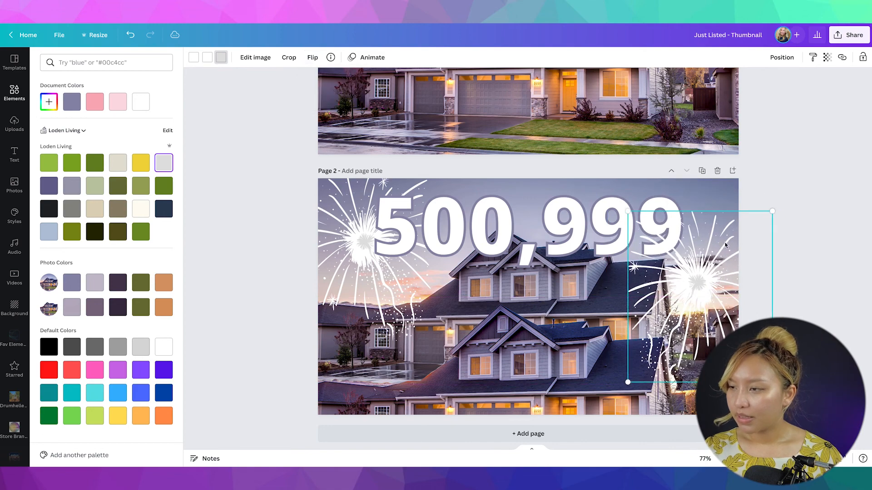
Try to bring the 500,999 text forward in the layer order
click(540, 212)
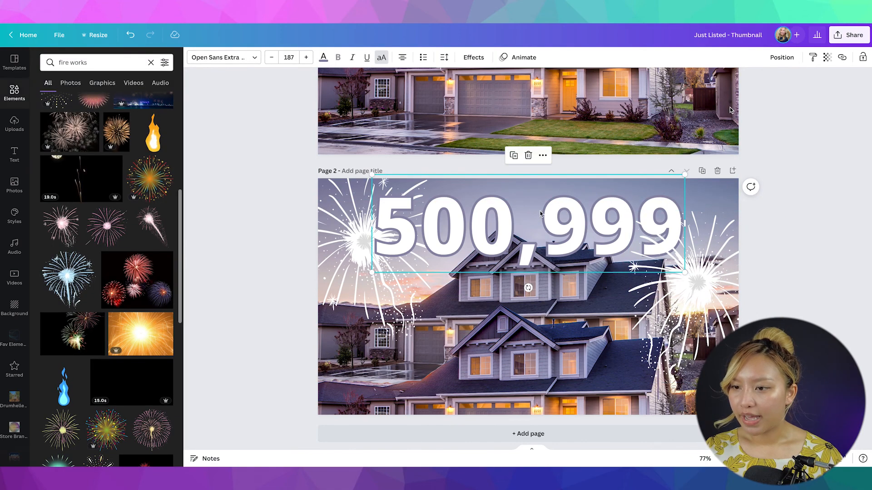
click(786, 56)
click(681, 83)
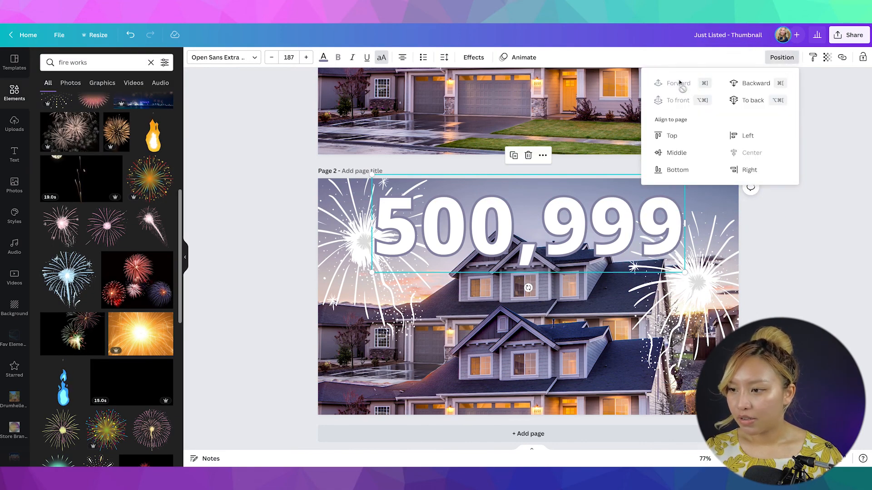
click(816, 247)
scroll(815, 247, down, 1)
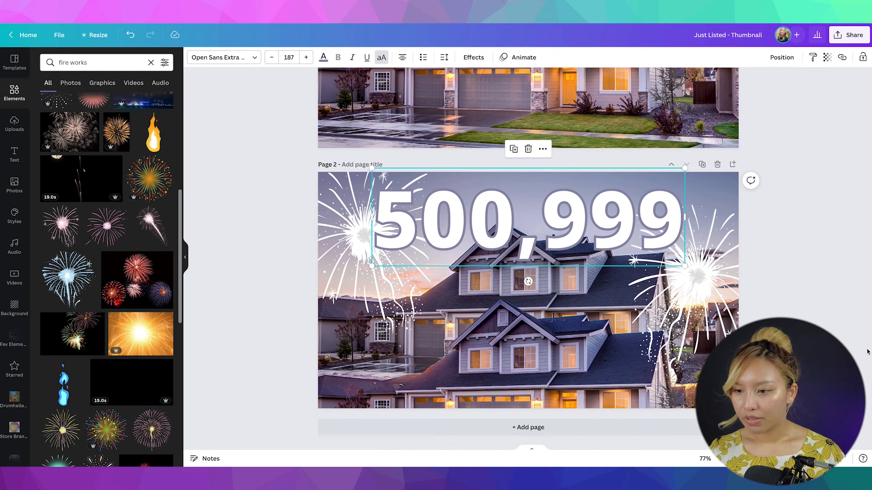
Bring the house cutout in front of the text and fireworks and align it over the photo's house, undoing the accidental background replacement
click(525, 361)
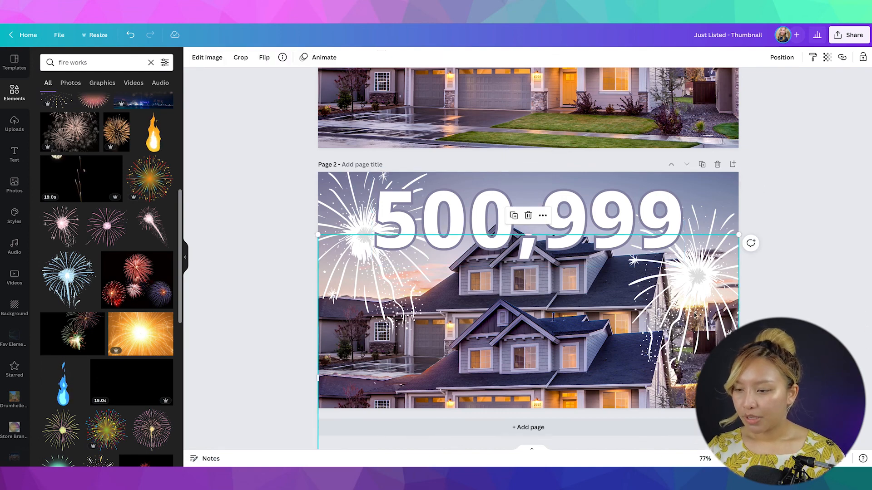
click(787, 63)
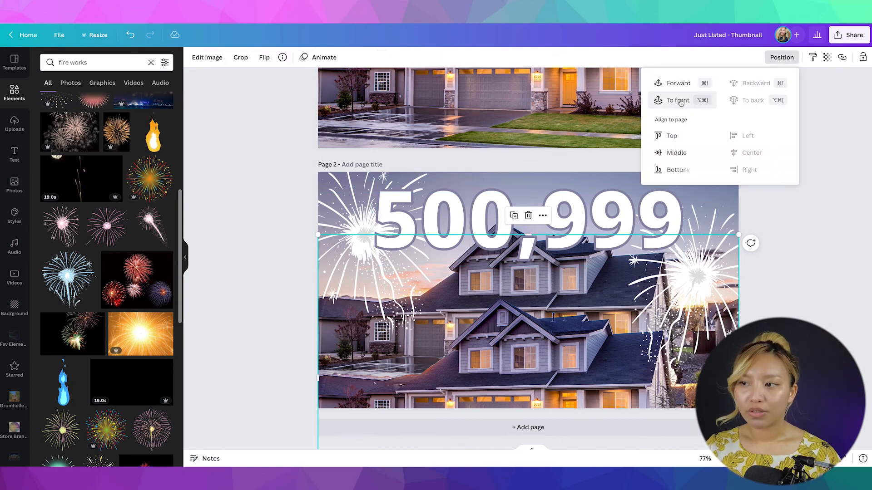
click(677, 86)
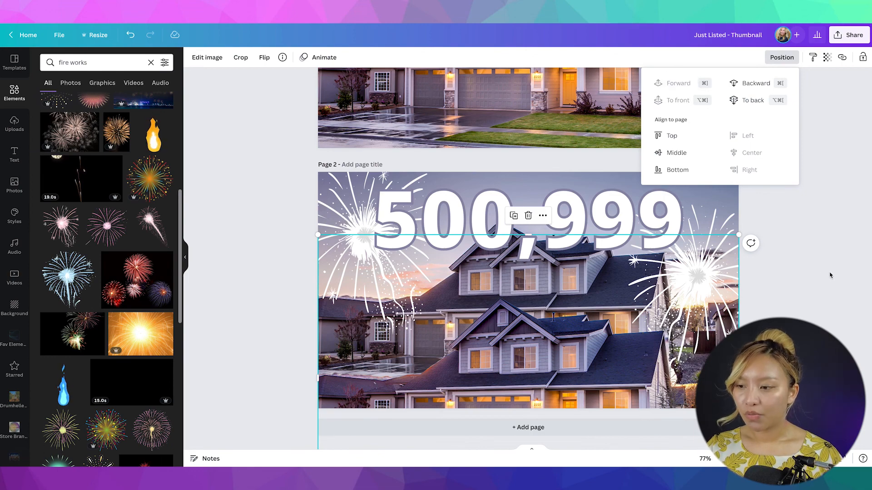
drag(532, 361, 531, 280)
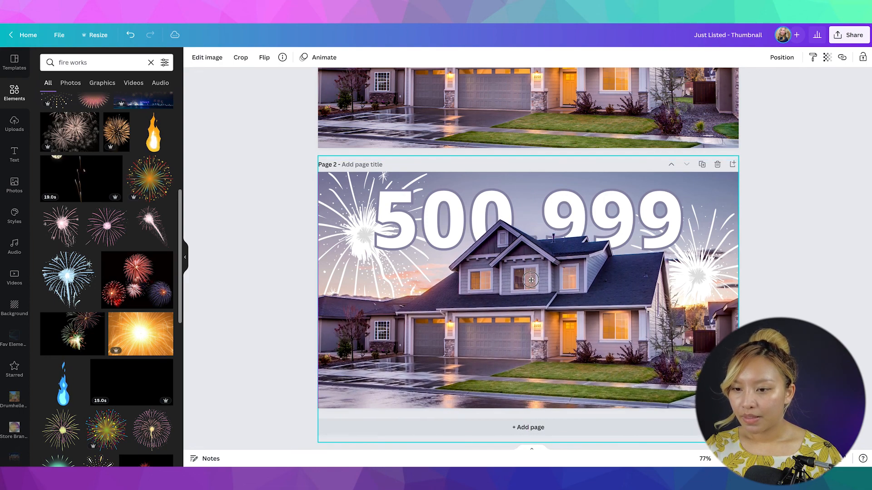
click(753, 298)
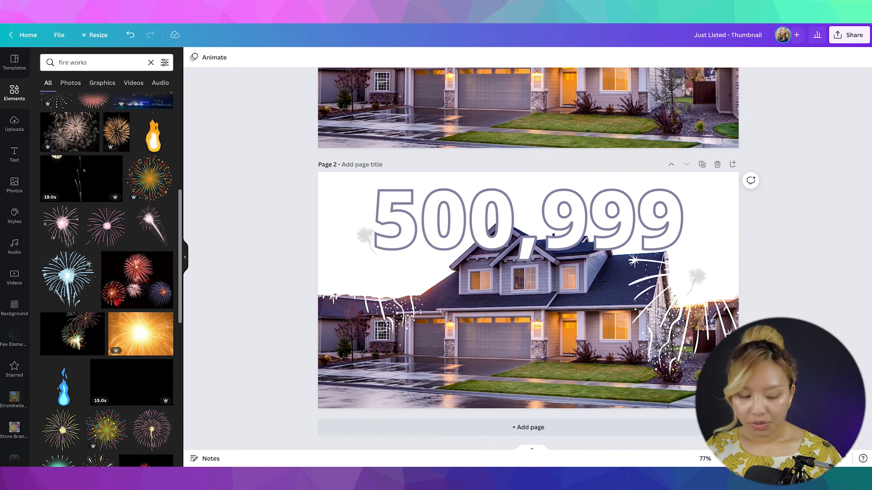
key(ctrl+z)
key(ctrl+z)
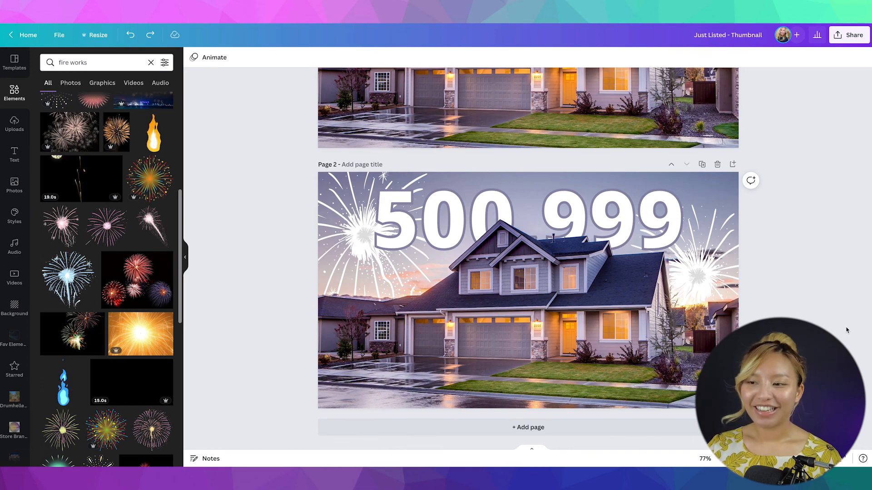
scroll(847, 330, up, 4)
scroll(846, 330, down, 1)
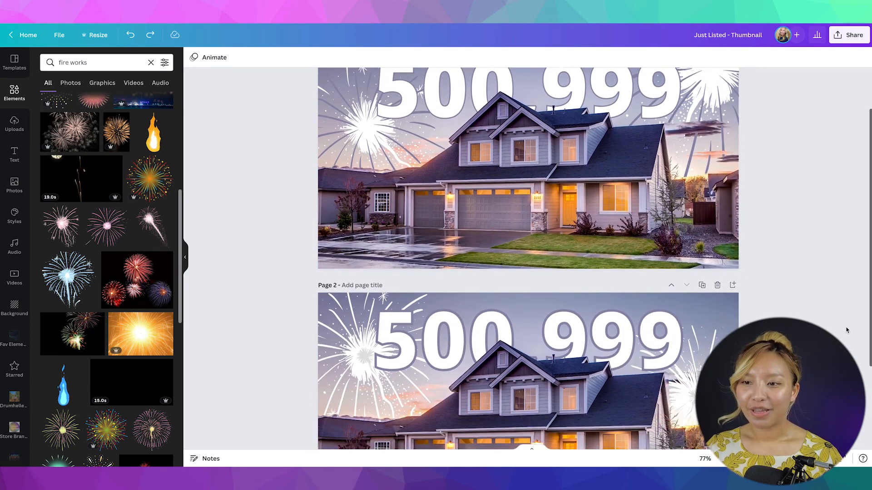
scroll(846, 330, down, 3)
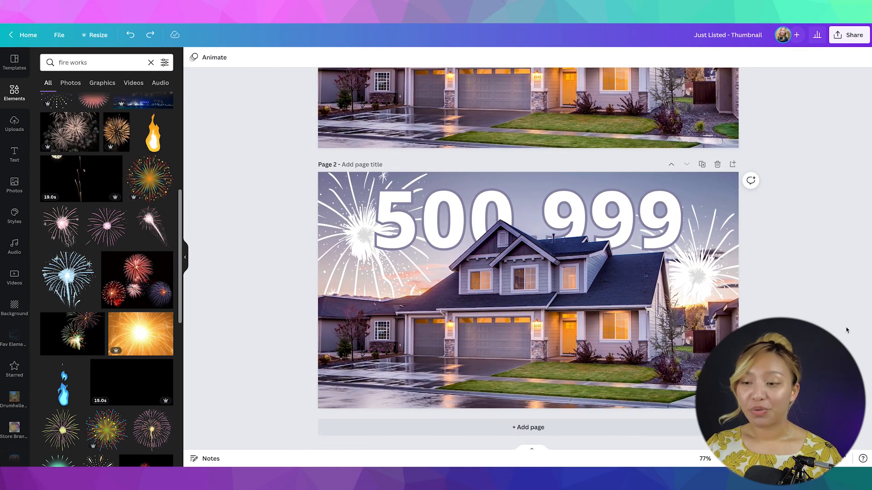
scroll(846, 330, up, 4)
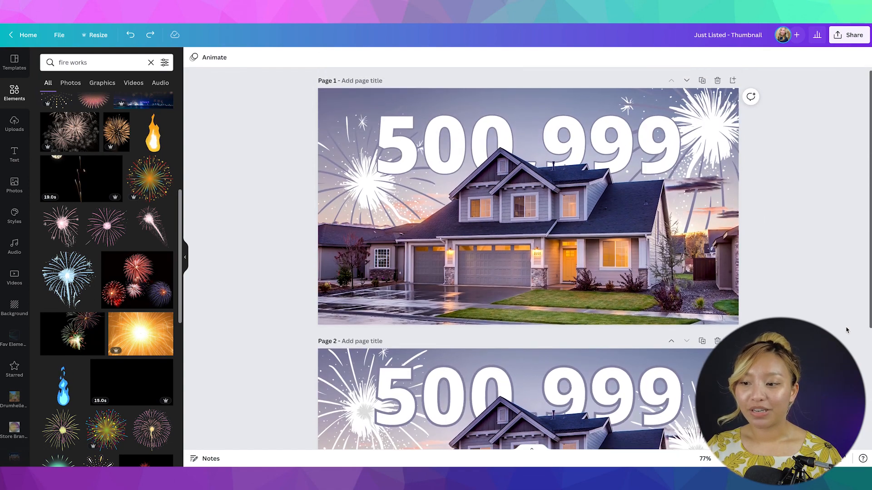
scroll(846, 330, down, 4)
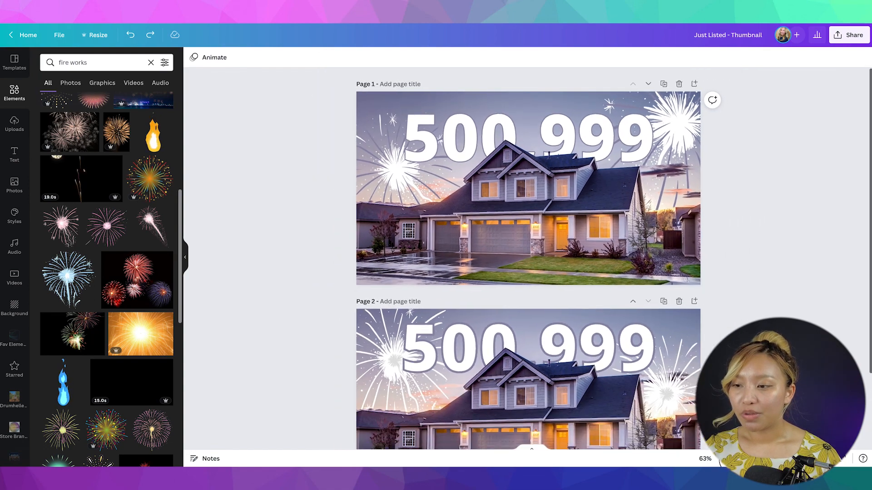